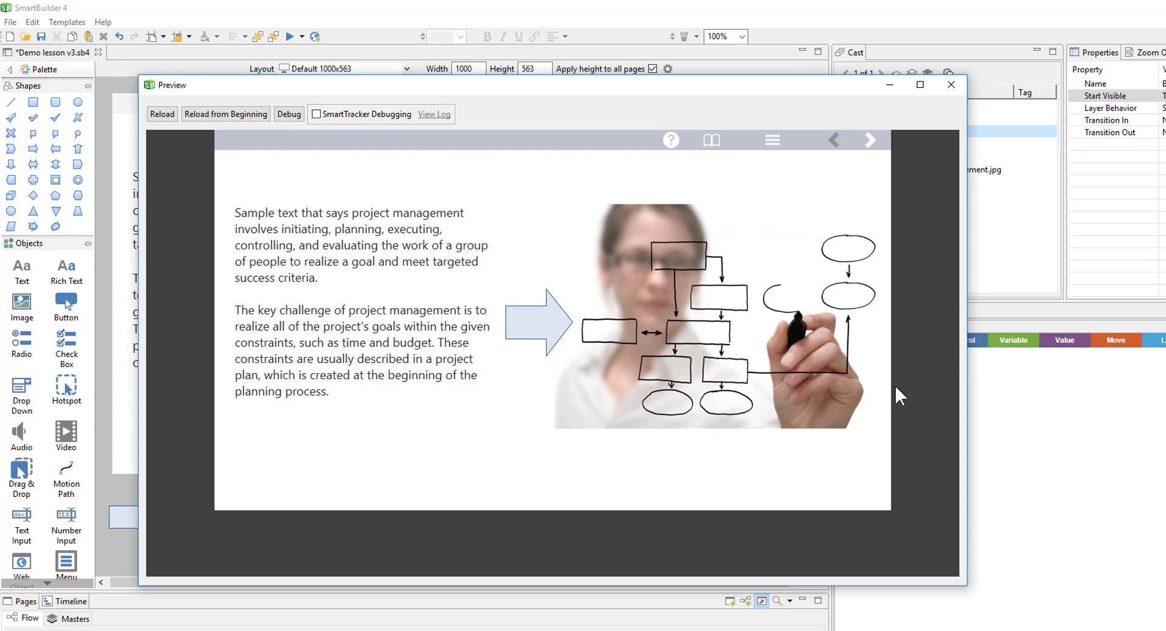
Narrow the preview to phone width, check how the Introduction page reflows, and page forward to the Time, Budget and Scope page.
{"action": "left_click_drag", "start_coordinate": [966, 322], "coordinate": [655, 331]}
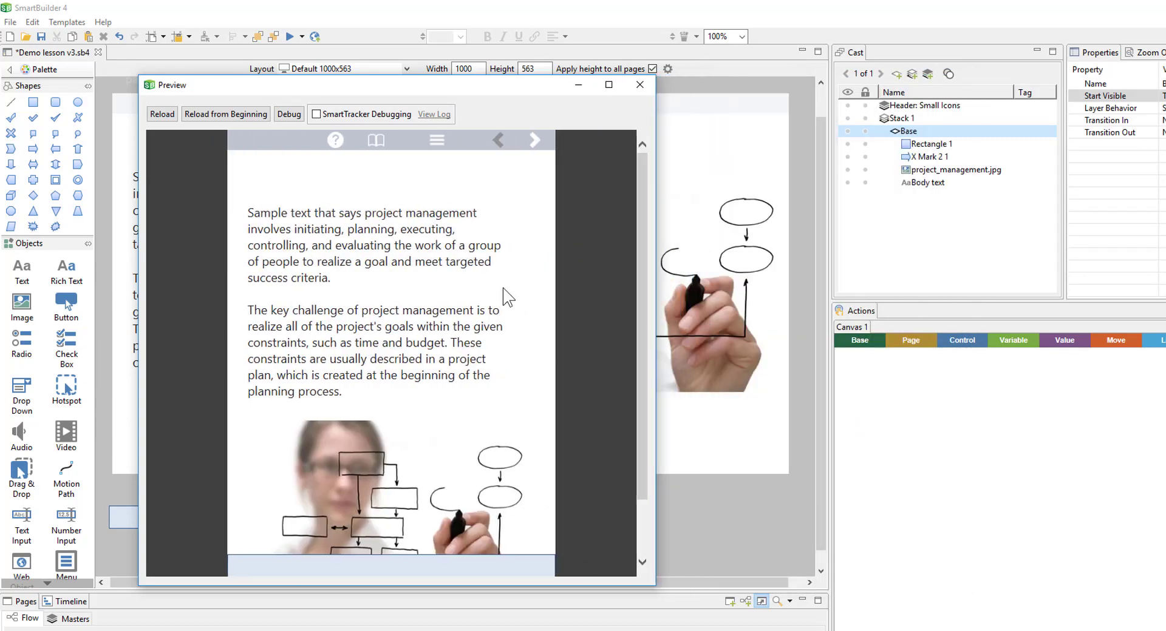
{"action": "scroll", "coordinate": [320, 370], "scroll_direction": "down", "scroll_amount": 1}
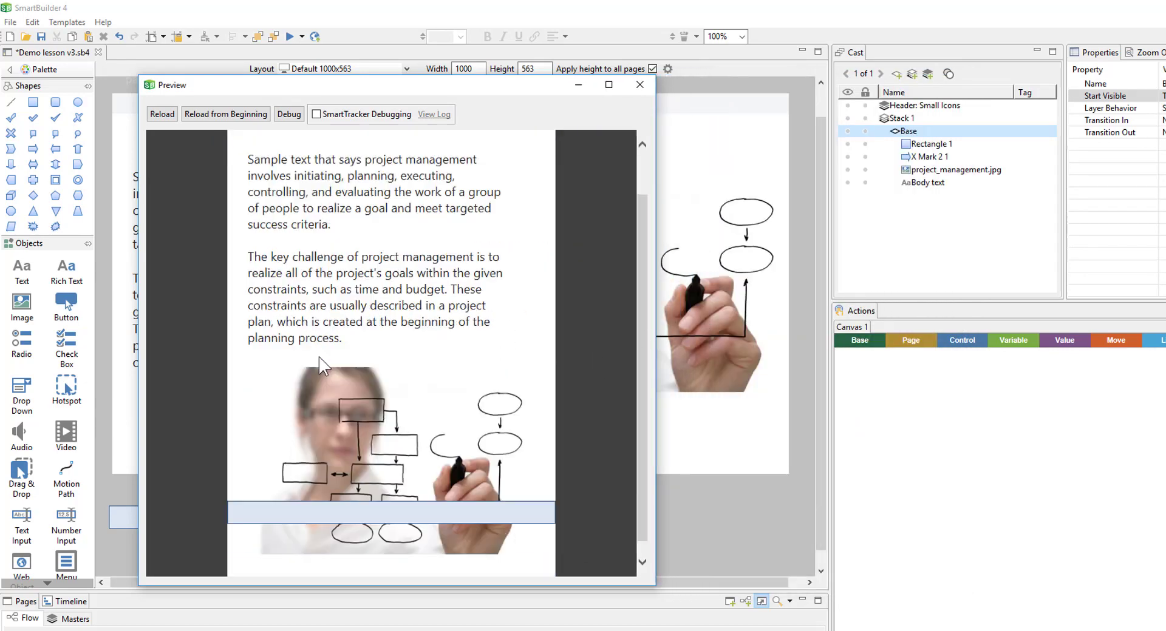
{"action": "scroll", "coordinate": [319, 357], "scroll_direction": "up", "scroll_amount": 1}
{"action": "left_click", "coordinate": [529, 151]}
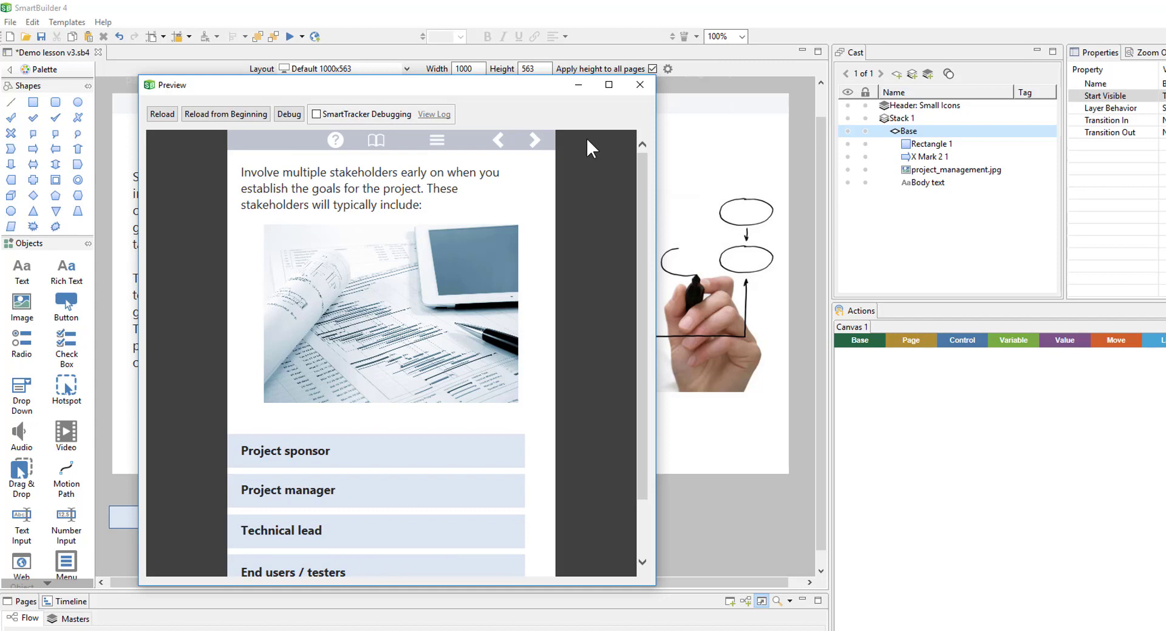
{"action": "left_click", "coordinate": [536, 139]}
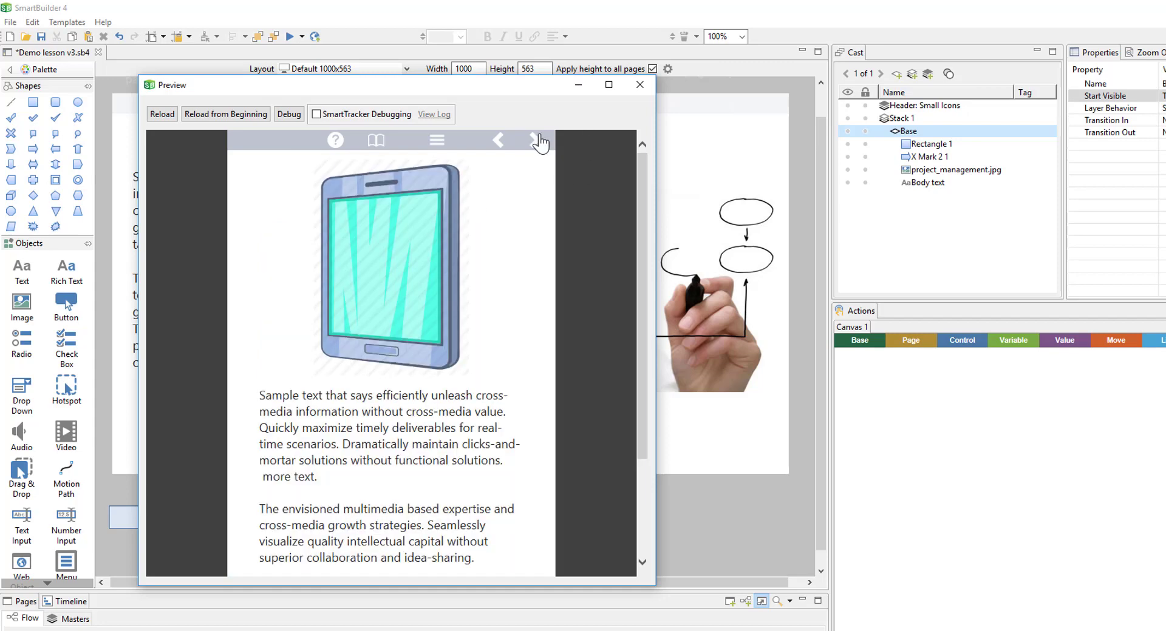
{"action": "left_click", "coordinate": [537, 141]}
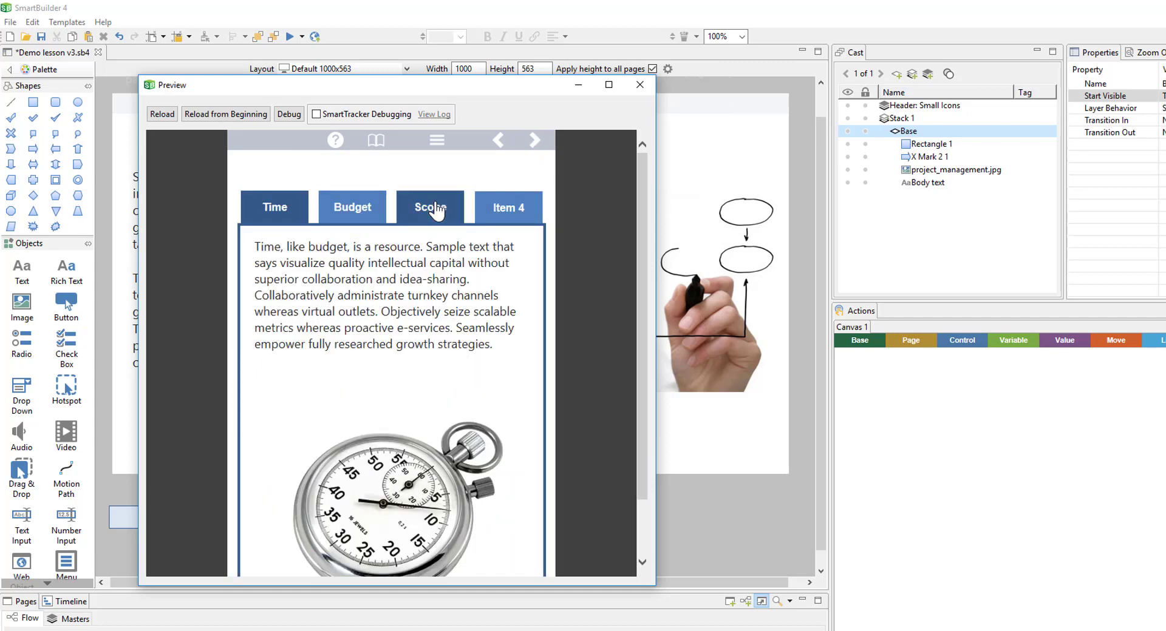
View the Scope content, widen the preview back to desktop size, and check the Budget and Time content.
{"action": "left_click", "coordinate": [437, 212]}
{"action": "left_click_drag", "start_coordinate": [655, 365], "coordinate": [919, 371]}
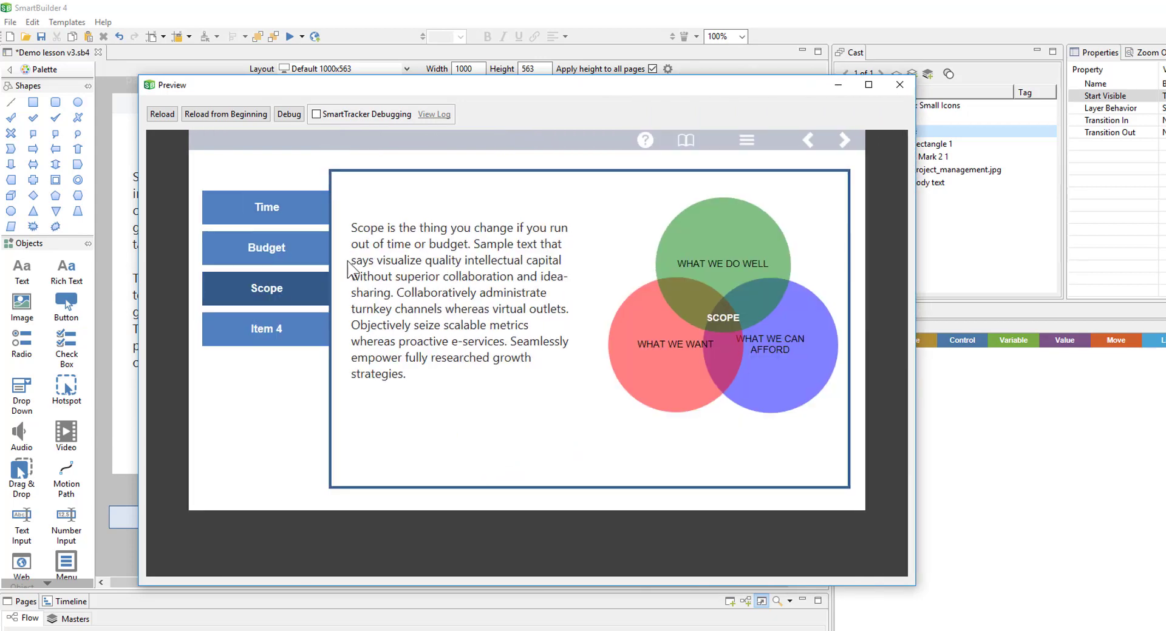
{"action": "left_click", "coordinate": [316, 246]}
{"action": "left_click", "coordinate": [313, 206]}
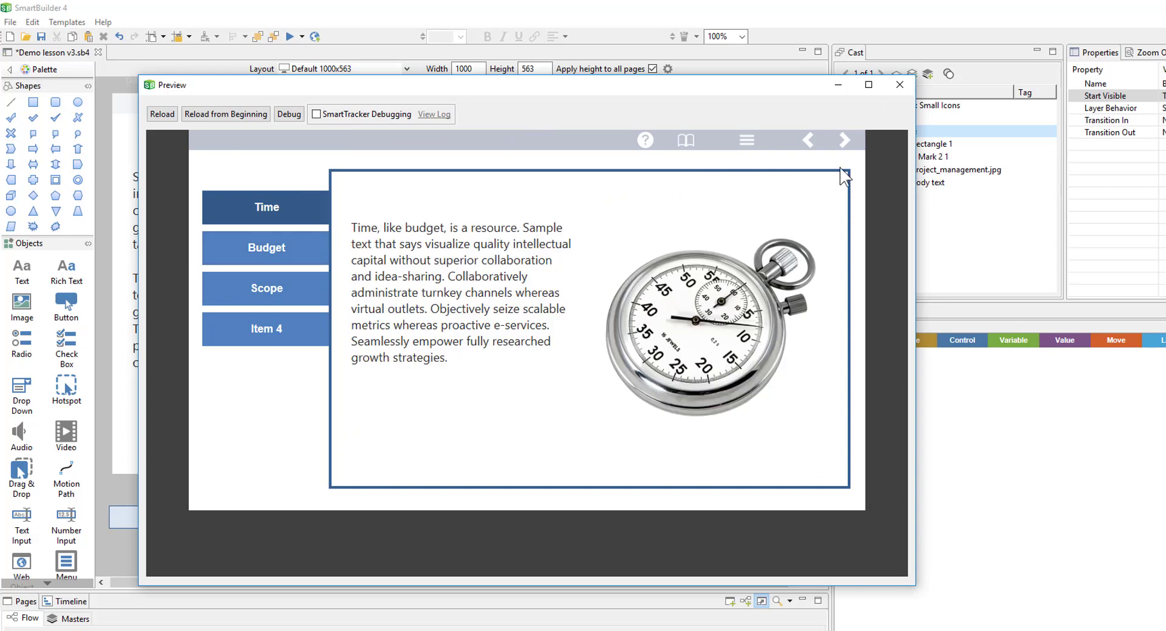
Advance to the octopus question, submit the answer "three", and narrow the preview to check the feedback in the phone layout.
{"action": "left_click", "coordinate": [844, 143]}
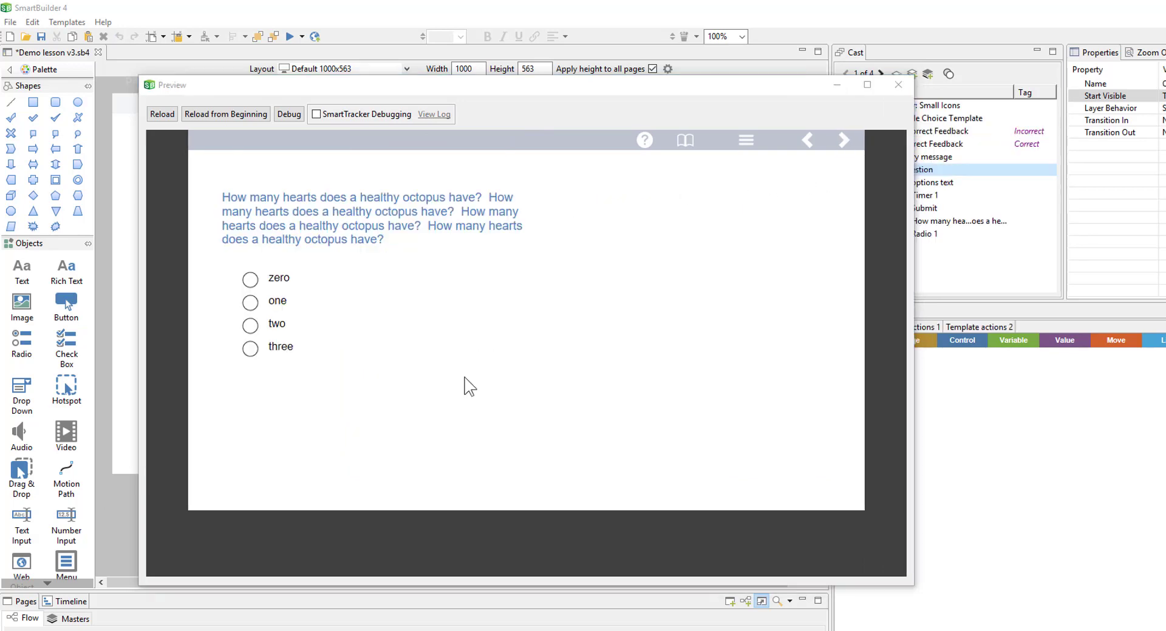
{"action": "left_click", "coordinate": [277, 351]}
{"action": "left_click", "coordinate": [268, 437]}
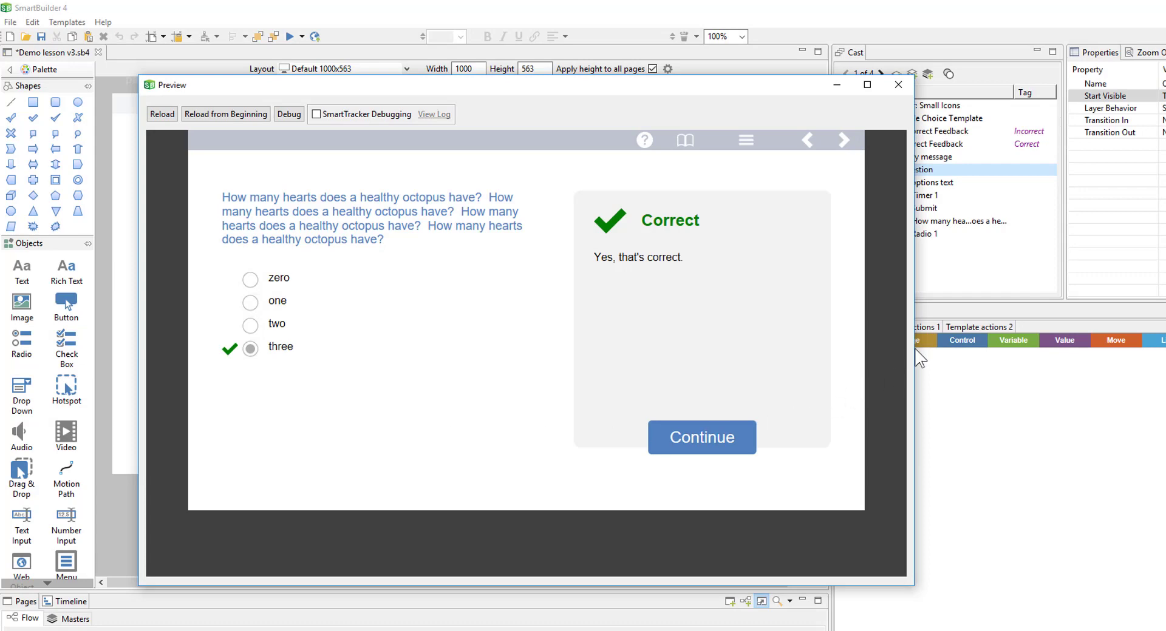
{"action": "left_click_drag", "start_coordinate": [914, 358], "coordinate": [777, 371]}
{"action": "left_click_drag", "start_coordinate": [635, 373], "coordinate": [593, 376]}
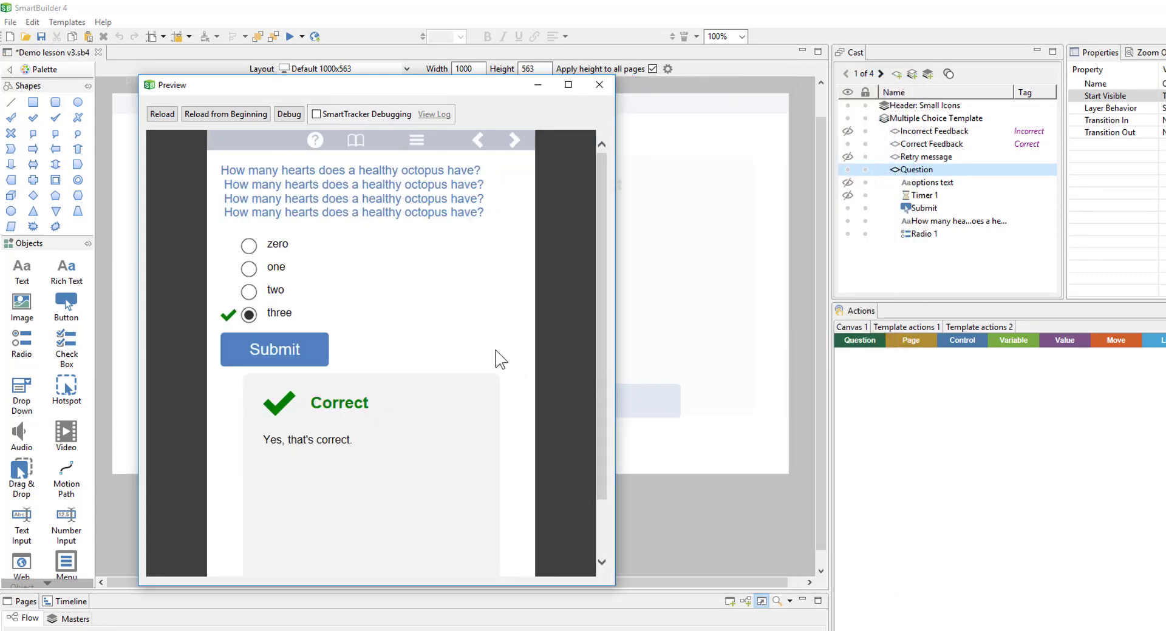
{"action": "scroll", "coordinate": [499, 359], "scroll_direction": "down", "scroll_amount": 2}
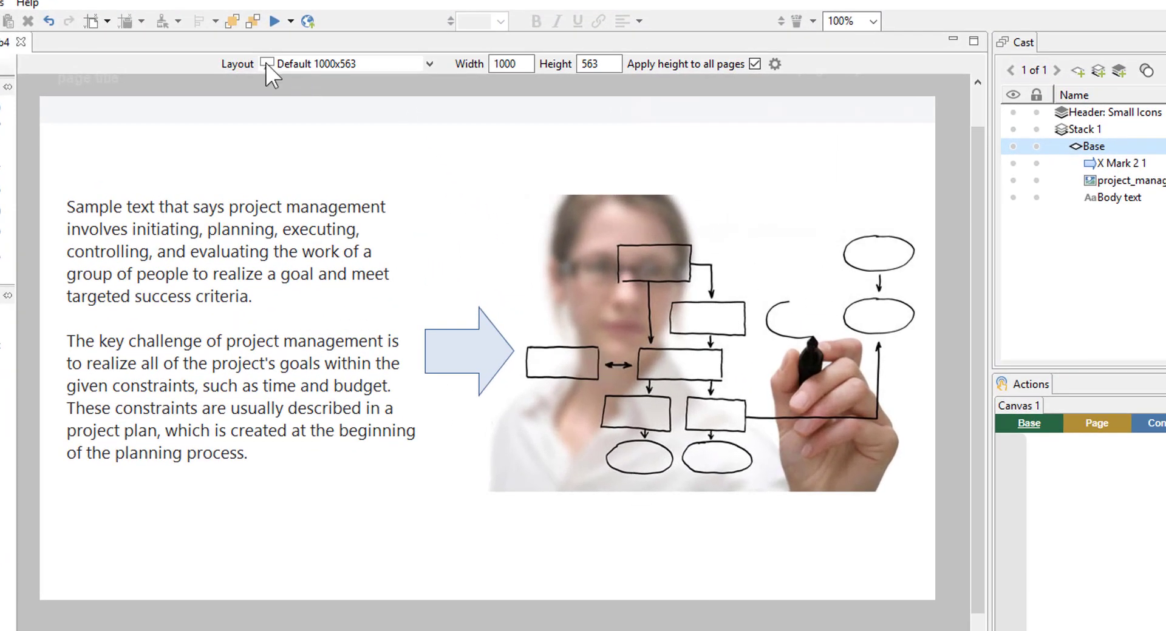
Add a new layout of type Phone Portrait, 485 wide and 763 high, to the lesson's layouts.
{"action": "left_click", "coordinate": [430, 64]}
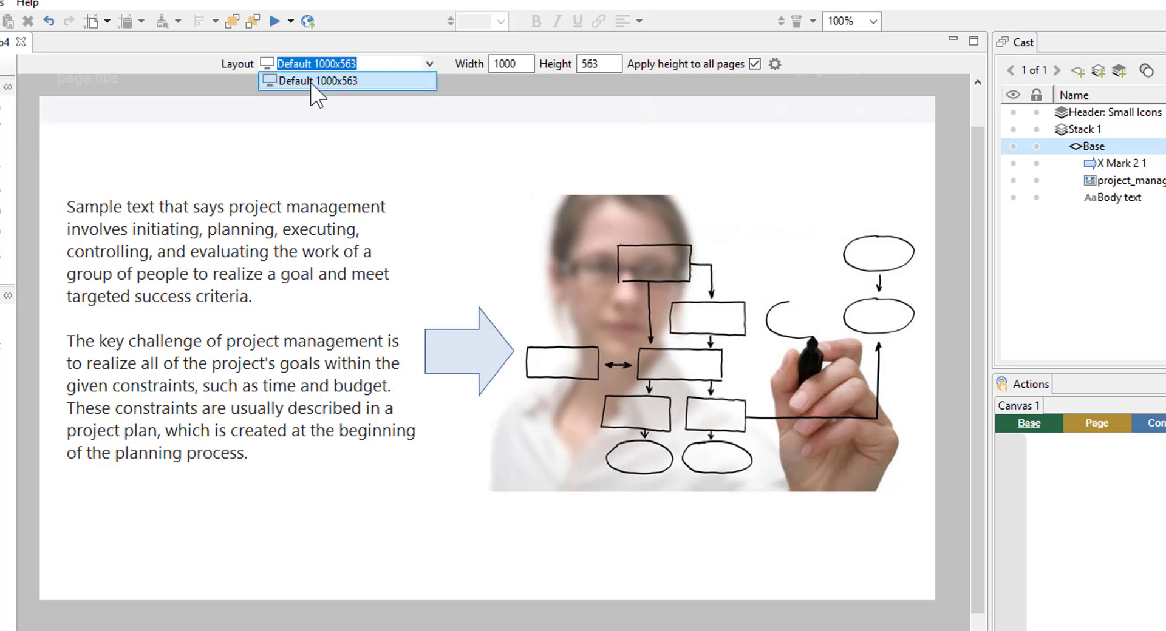
{"action": "left_click", "coordinate": [429, 60]}
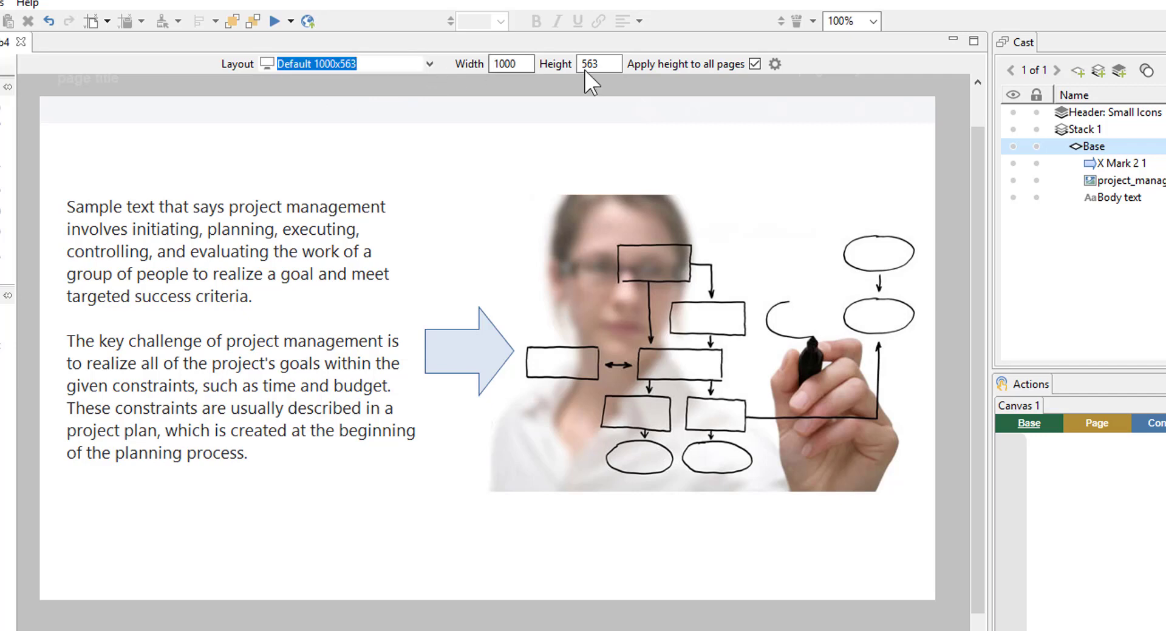
{"action": "left_click", "coordinate": [775, 62]}
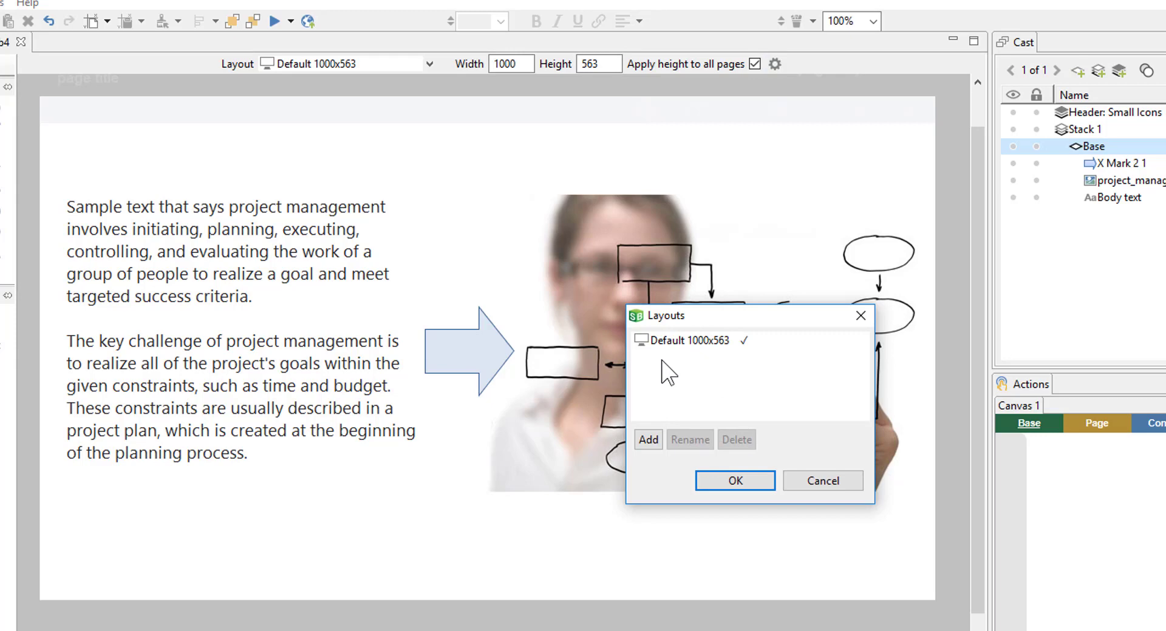
{"action": "left_click", "coordinate": [648, 439]}
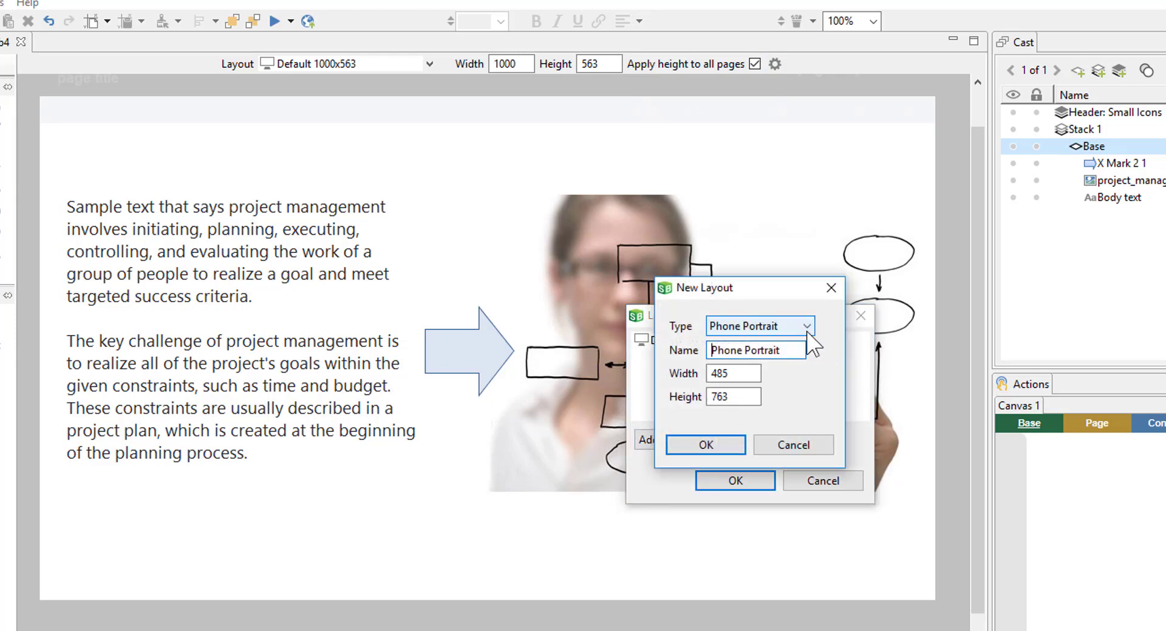
{"action": "left_click", "coordinate": [807, 328]}
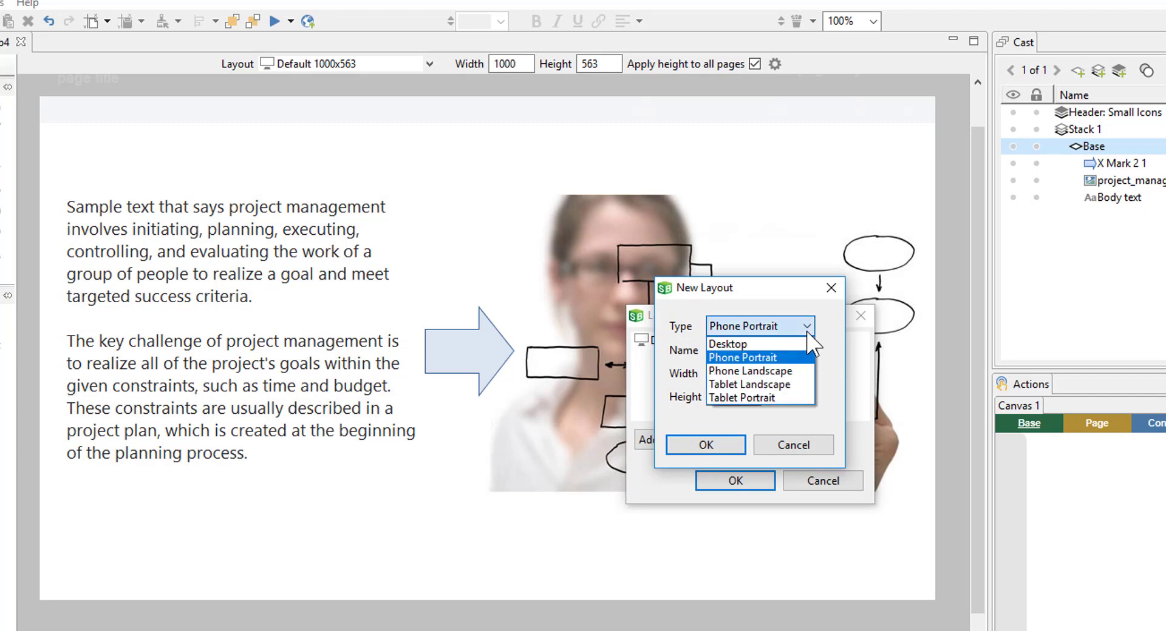
{"action": "left_click", "coordinate": [808, 331]}
{"action": "left_click", "coordinate": [808, 329]}
{"action": "left_click", "coordinate": [849, 363]}
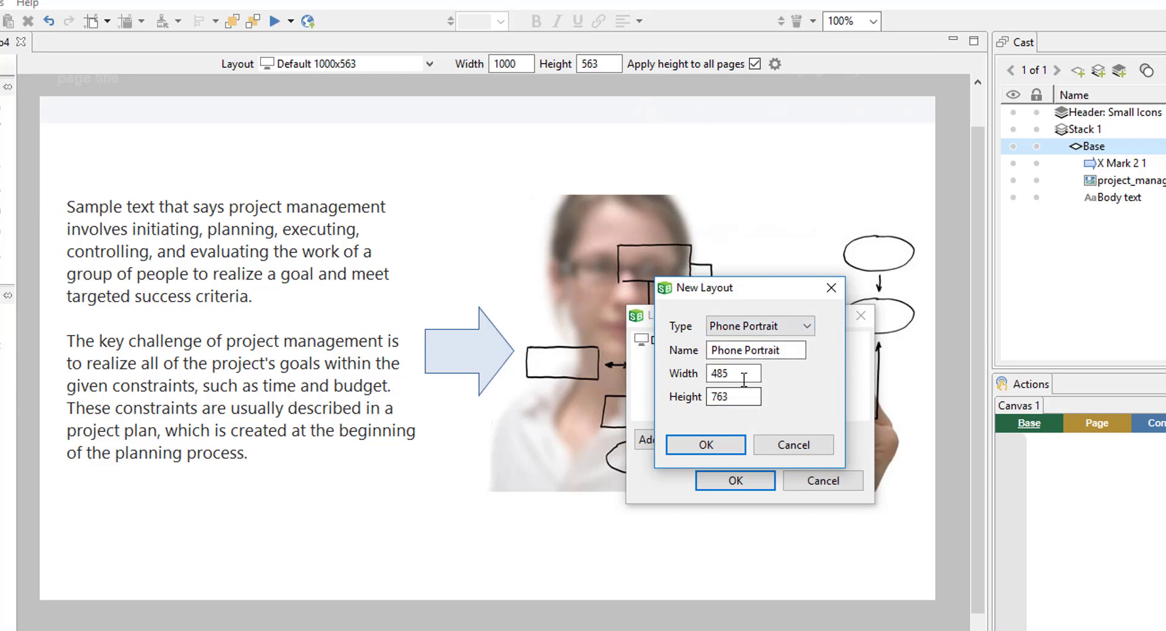
{"action": "left_click", "coordinate": [737, 449]}
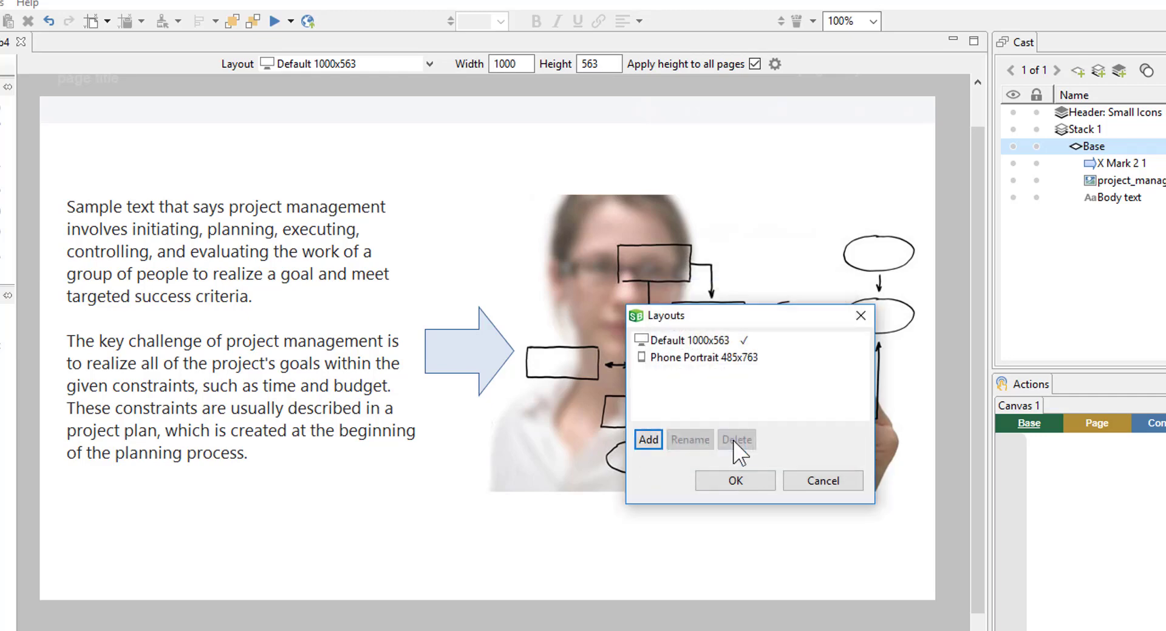
{"action": "left_click", "coordinate": [729, 485]}
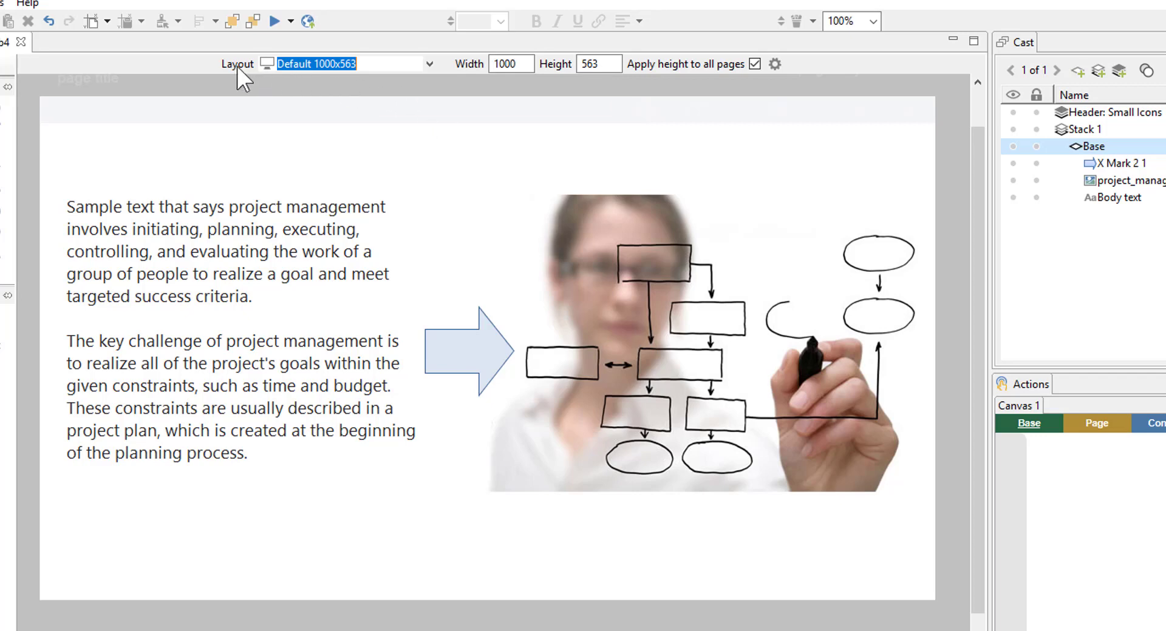
Switch the Introduction page to the Phone Portrait 485x763 layout.
{"action": "left_click", "coordinate": [429, 62]}
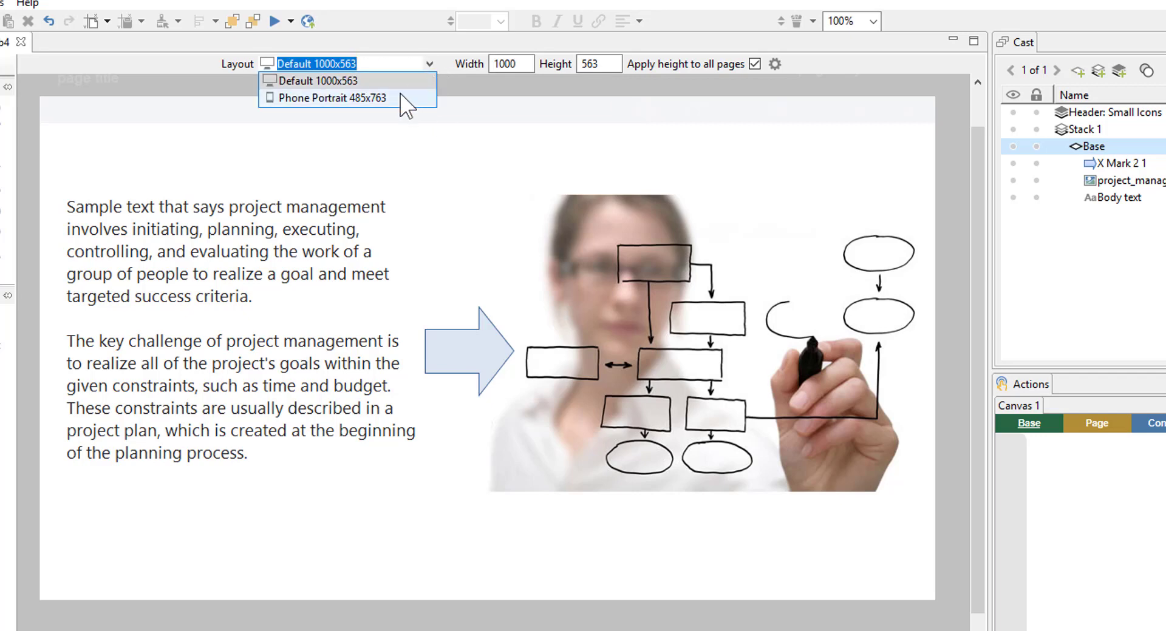
{"action": "left_click", "coordinate": [364, 98]}
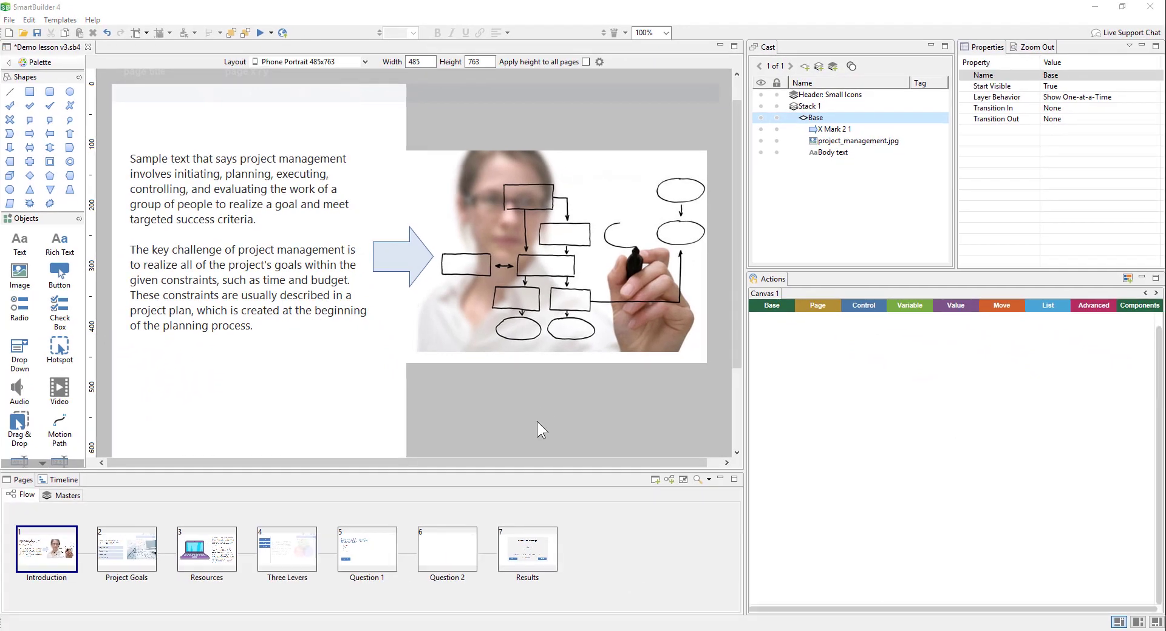
{"action": "left_click", "coordinate": [537, 423]}
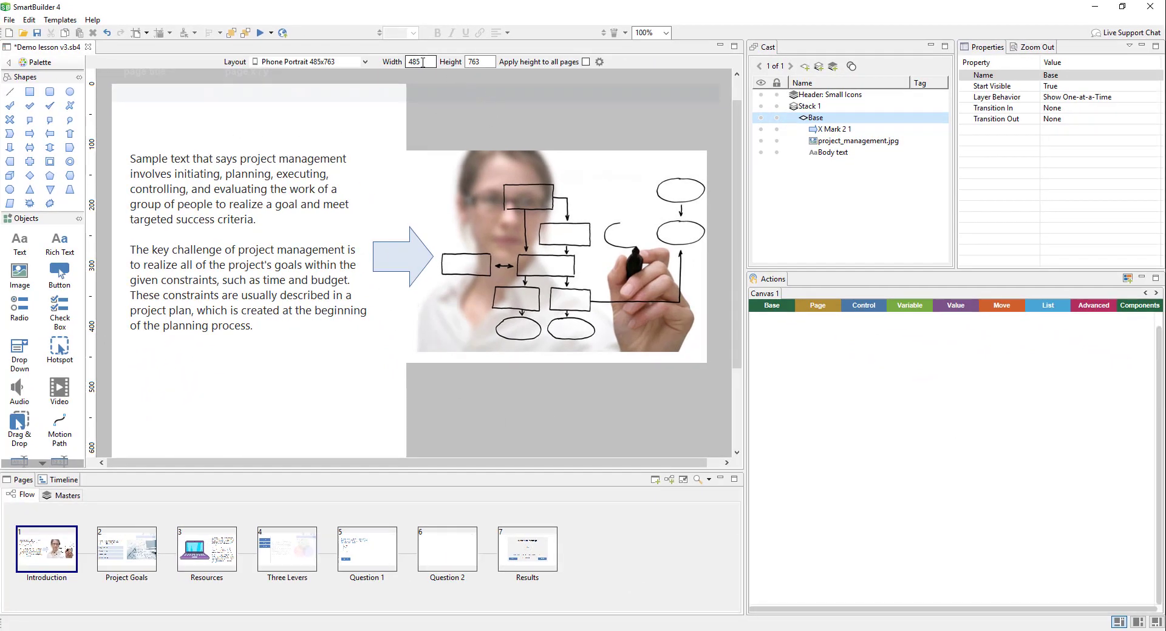
Enlarge the canvas area by shrinking the page flow, and show the pages there without thumbnails.
{"action": "scroll", "coordinate": [271, 289], "scroll_direction": "down", "scroll_amount": 3}
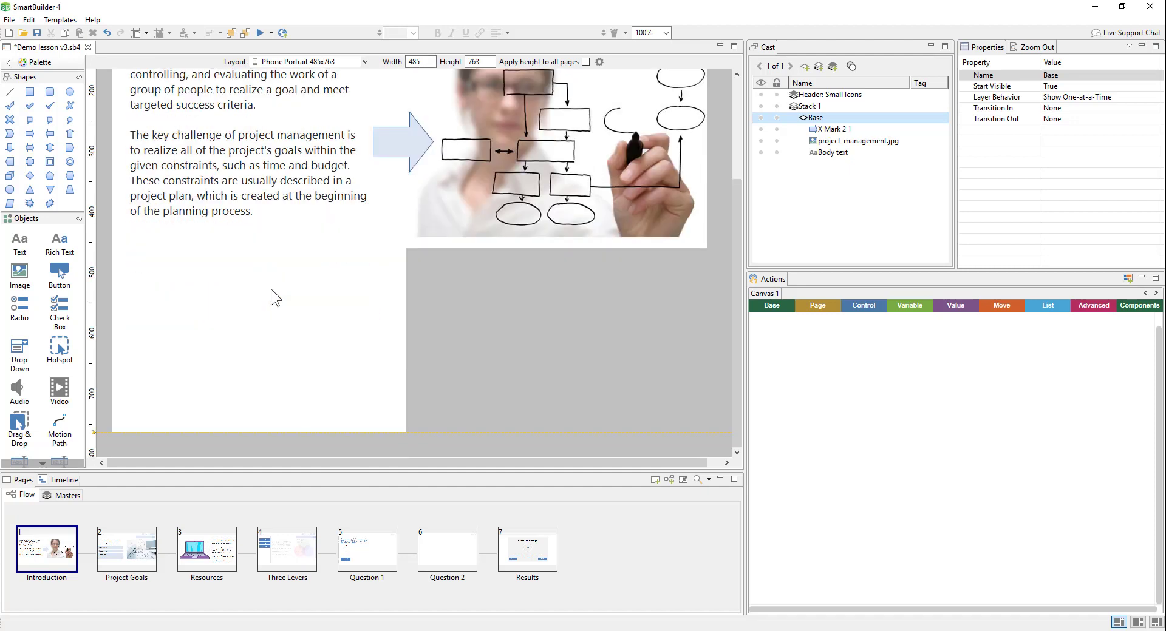
{"action": "scroll", "coordinate": [271, 289], "scroll_direction": "up", "scroll_amount": 3}
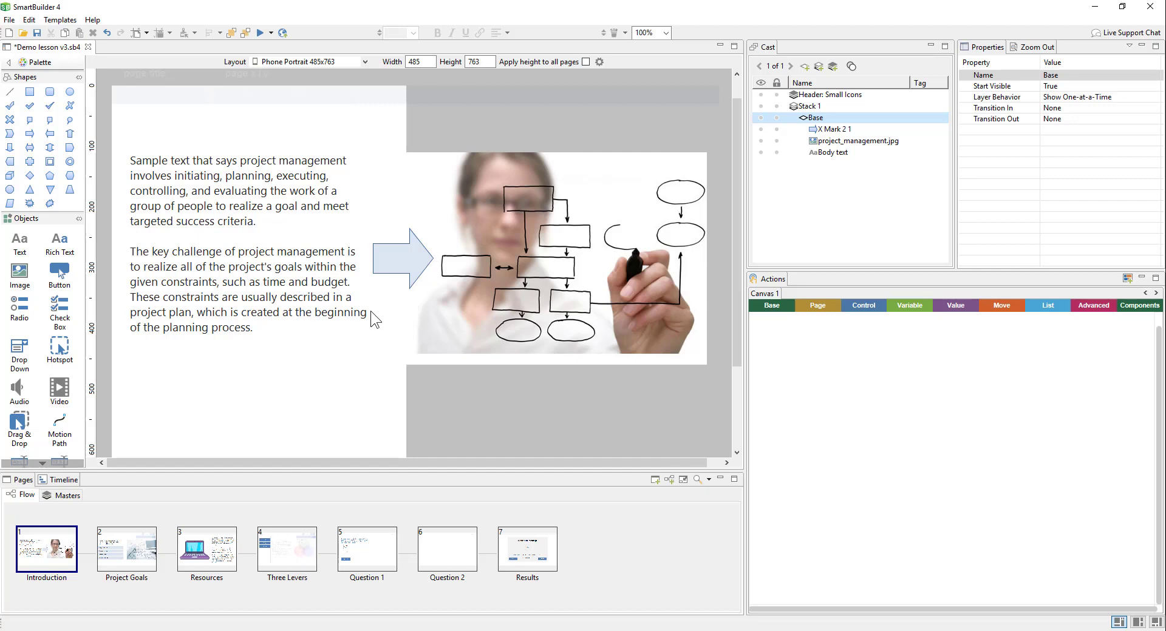
{"action": "left_click_drag", "start_coordinate": [364, 471], "coordinate": [361, 531]}
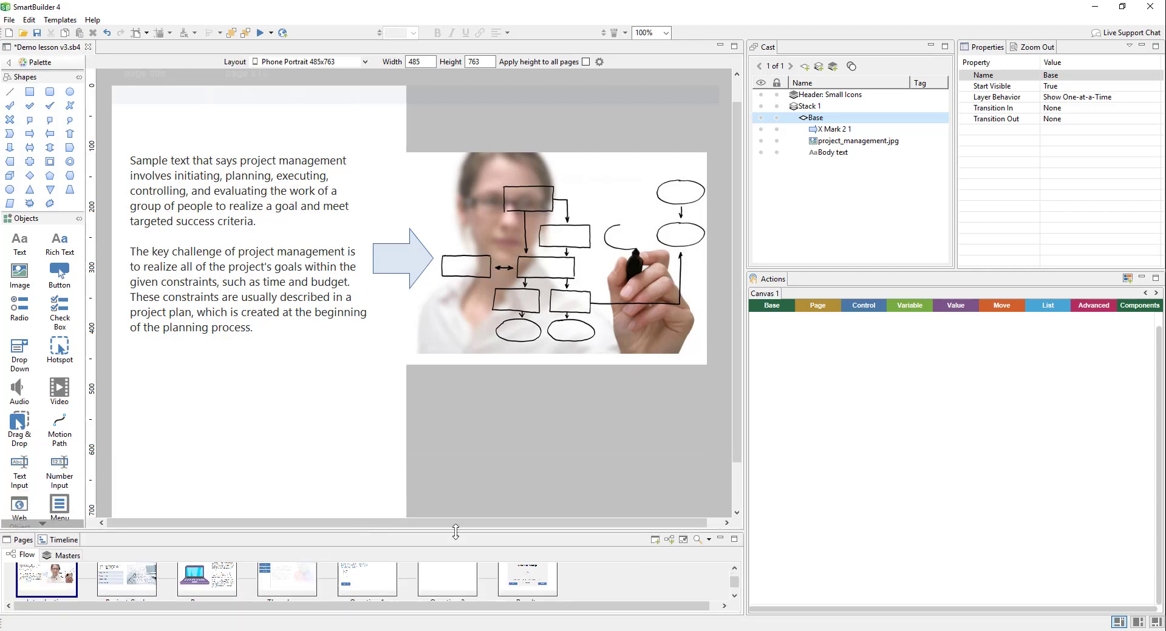
{"action": "left_click", "coordinate": [683, 540]}
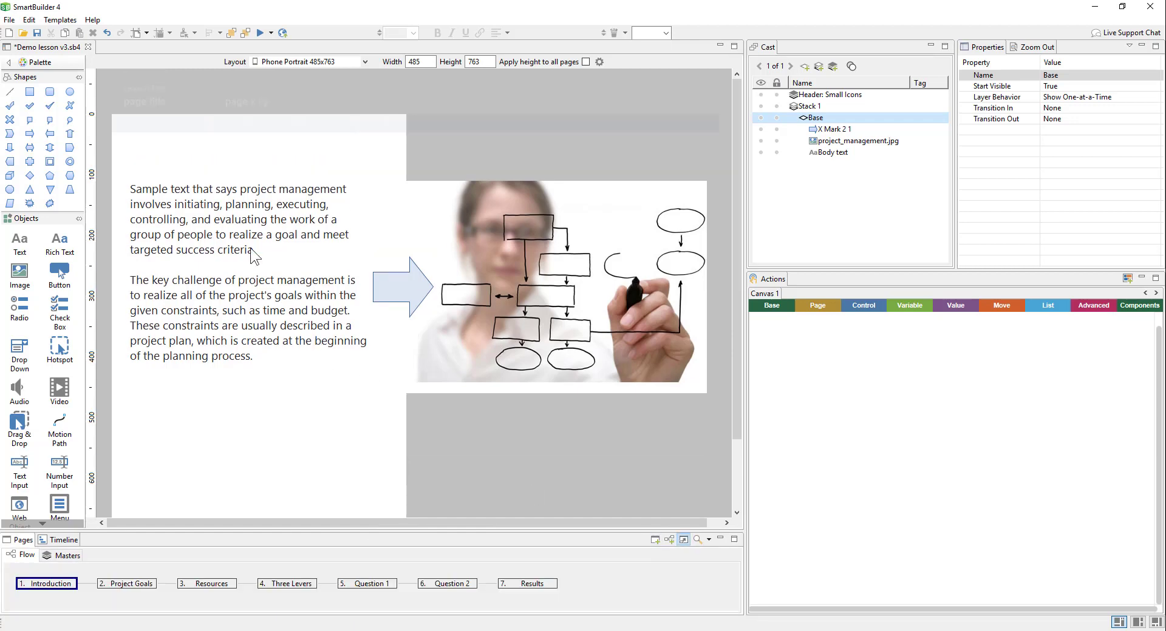
Move project_management.jpg below the body text to position 30, 430 and resize it to 408 x 292.
{"action": "left_click", "coordinate": [250, 249]}
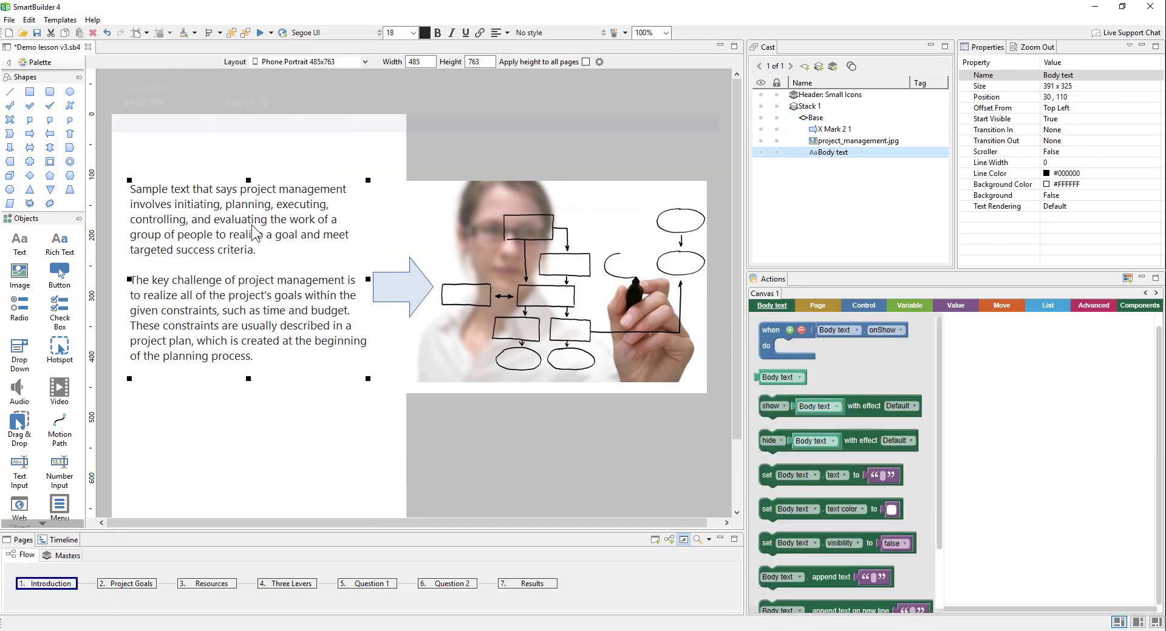
{"action": "scroll", "coordinate": [604, 267], "scroll_direction": "down", "scroll_amount": 3}
{"action": "left_click", "coordinate": [595, 249]}
{"action": "left_click_drag", "start_coordinate": [537, 249], "coordinate": [263, 386]}
{"action": "left_click_drag", "start_coordinate": [433, 502], "coordinate": [376, 469]}
{"action": "left_click", "coordinate": [502, 315]}
Move the arrow shape completely off the phone page, to the right of the project management image.
{"action": "left_click", "coordinate": [399, 203]}
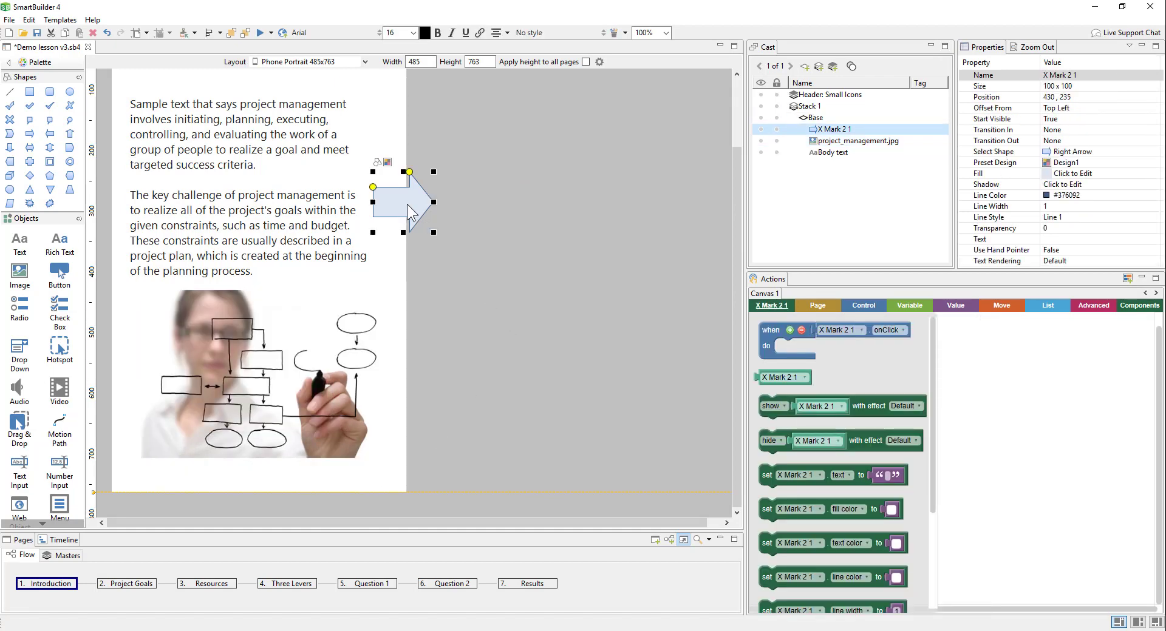
{"action": "left_click_drag", "start_coordinate": [406, 206], "coordinate": [423, 245]}
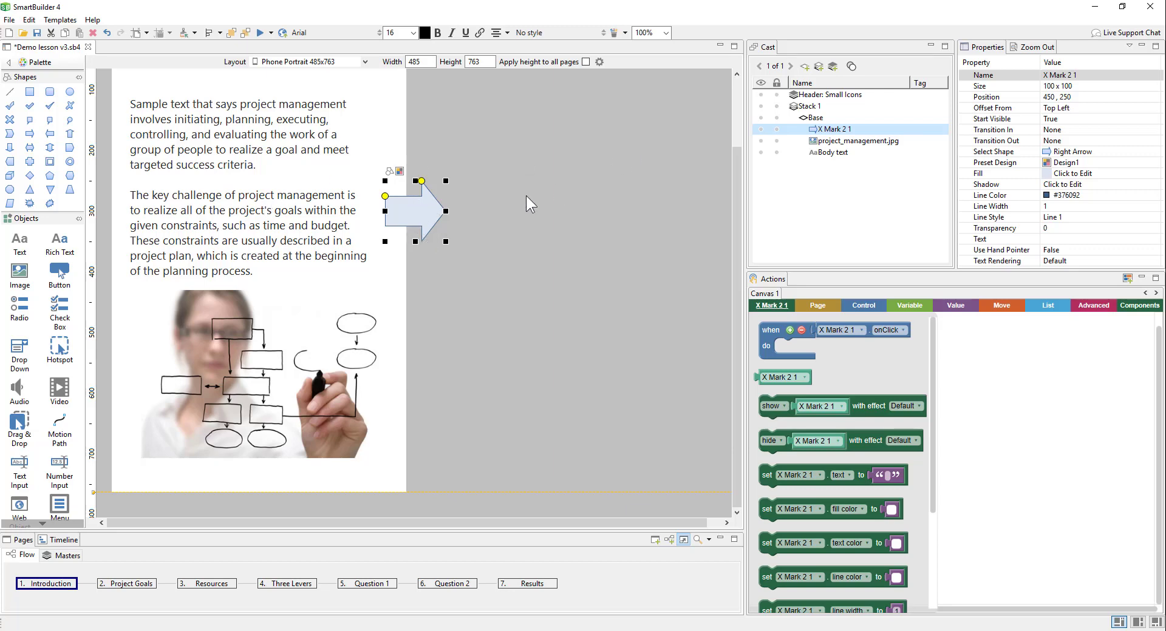
{"action": "left_click", "coordinate": [354, 360]}
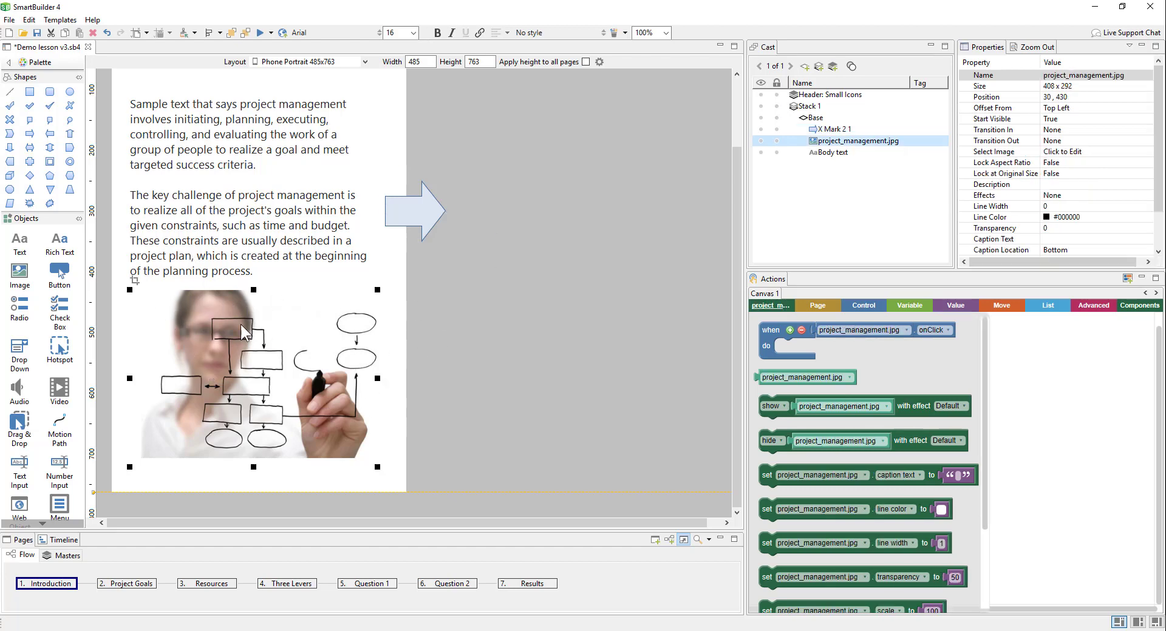
{"action": "left_click", "coordinate": [431, 209]}
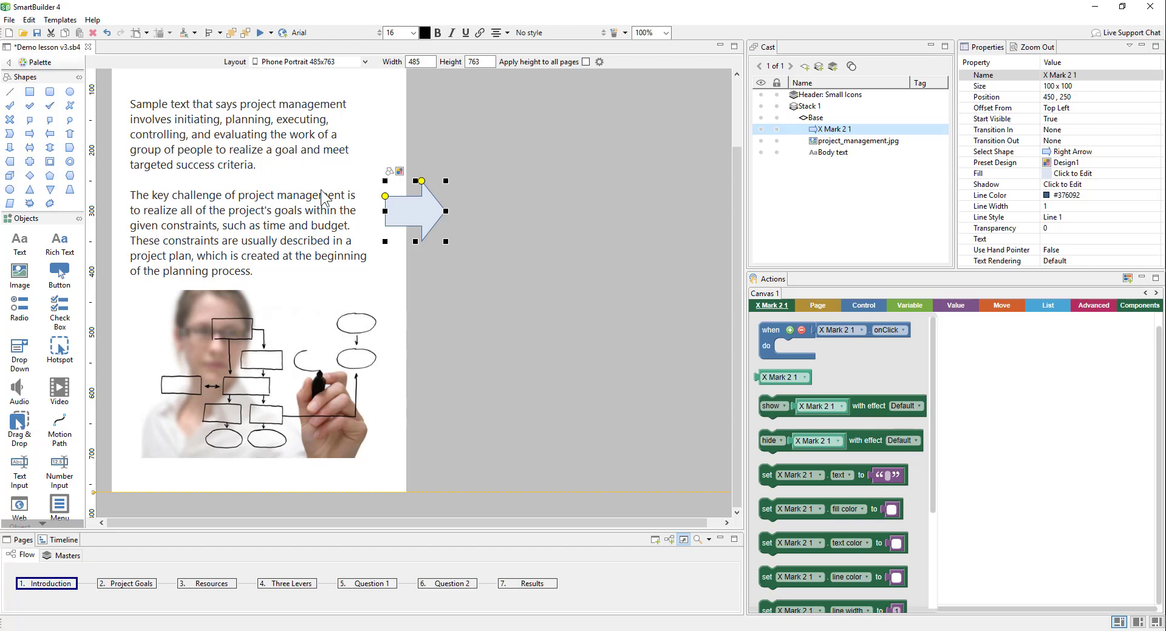
{"action": "left_click_drag", "start_coordinate": [416, 216], "coordinate": [443, 358]}
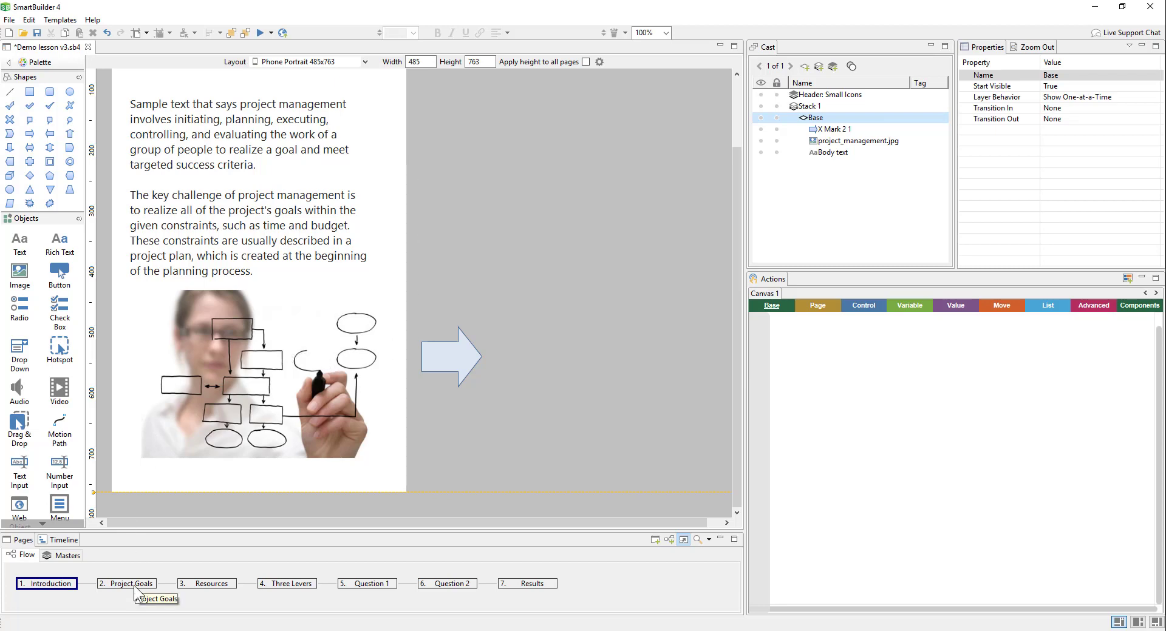
On the Project Goals page, place the Gantt chart image below the stakeholder list at 30, 470 and resize it to 376 x 264.
{"action": "left_click", "coordinate": [134, 586]}
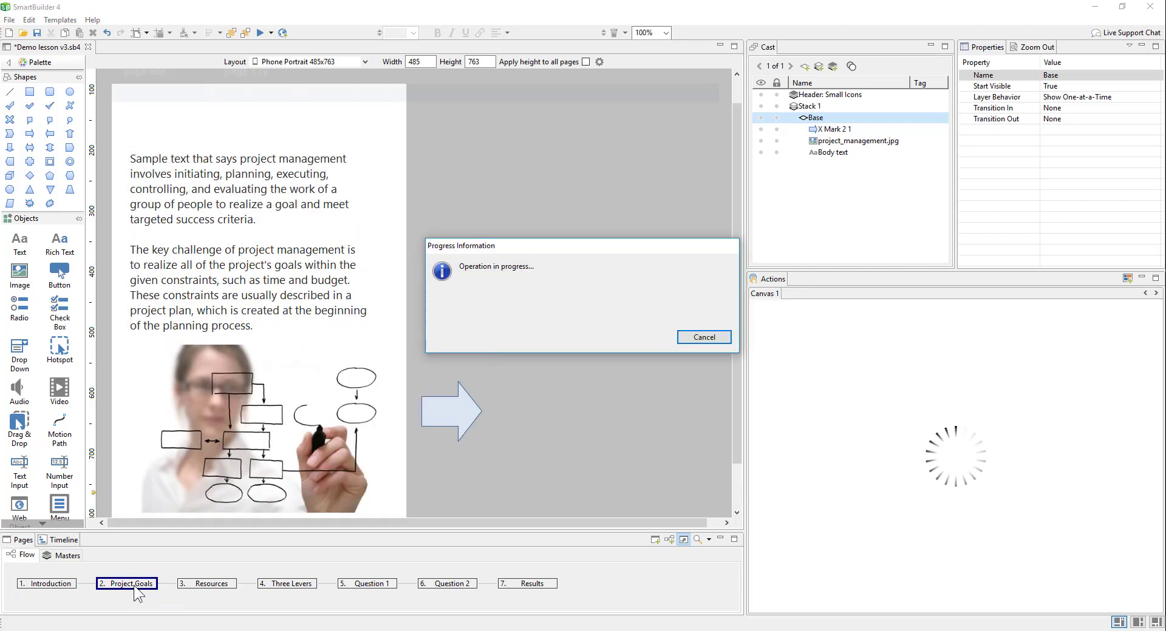
{"action": "left_click_drag", "start_coordinate": [614, 242], "coordinate": [329, 381]}
{"action": "left_click_drag", "start_coordinate": [434, 502], "coordinate": [357, 474]}
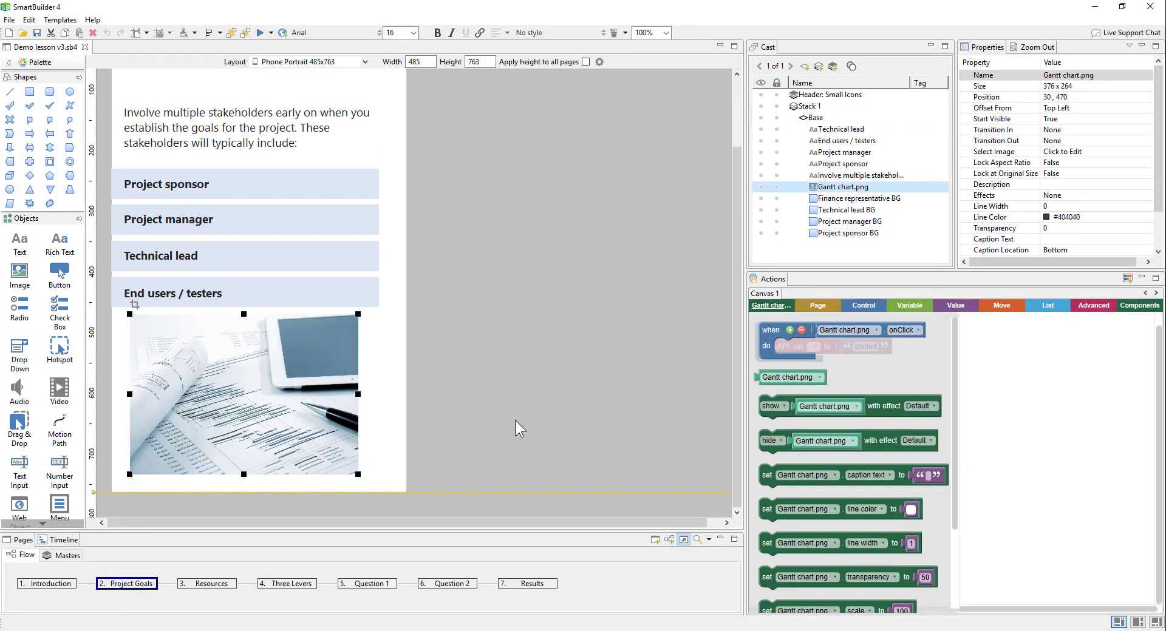
Center the Gantt chart image horizontally on the Project Goals page.
{"action": "right_click", "coordinate": [237, 389]}
{"action": "mouse_move", "coordinate": [267, 493]}
{"action": "left_click", "coordinate": [425, 591]}
{"action": "left_click", "coordinate": [428, 308]}
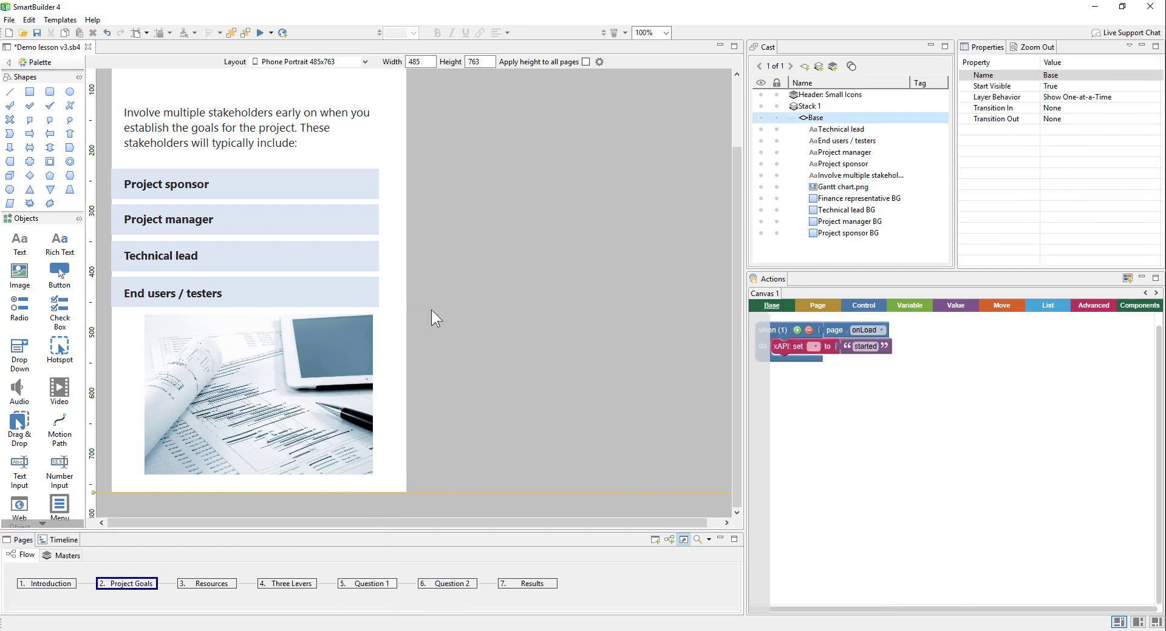
On the Project Goals page, move the introductory paragraph up and shift the four stakeholder rows down to leave a gap between them.
{"action": "scroll", "coordinate": [431, 309], "scroll_direction": "up", "scroll_amount": 2}
{"action": "left_click", "coordinate": [282, 188]}
{"action": "left_click_drag", "start_coordinate": [282, 188], "coordinate": [282, 153]}
{"action": "left_click_drag", "start_coordinate": [400, 225], "coordinate": [143, 380]}
{"action": "scroll", "coordinate": [111, 387], "scroll_direction": "down", "scroll_amount": 2}
{"action": "left_click_drag", "start_coordinate": [113, 332], "coordinate": [111, 453]}
Move the Gantt chart image straight up into the gap between the introductory paragraph and the stakeholder rows.
{"action": "left_click", "coordinate": [325, 468]}
{"action": "key", "text": "shift+Up"}
{"action": "key", "text": "shift+Up"}
{"action": "key", "text": "shift+Up"}
{"action": "key", "text": "shift+Up"}
{"action": "key", "text": "shift+Up"}
{"action": "key", "text": "shift+Up"}
{"action": "key", "text": "shift+Up"}
{"action": "key", "text": "shift+Up"}
{"action": "key", "text": "shift+Up"}
{"action": "key", "text": "shift+Up"}
{"action": "key", "text": "shift+Up"}
{"action": "key", "text": "shift+Up"}
{"action": "key", "text": "shift+Up"}
{"action": "key", "text": "shift+Up"}
{"action": "key", "text": "shift+Up"}
{"action": "key", "text": "shift+Up"}
{"action": "key", "text": "shift+Up"}
{"action": "key", "text": "shift+Up"}
{"action": "key", "text": "shift+Up"}
{"action": "key", "text": "shift+Up"}
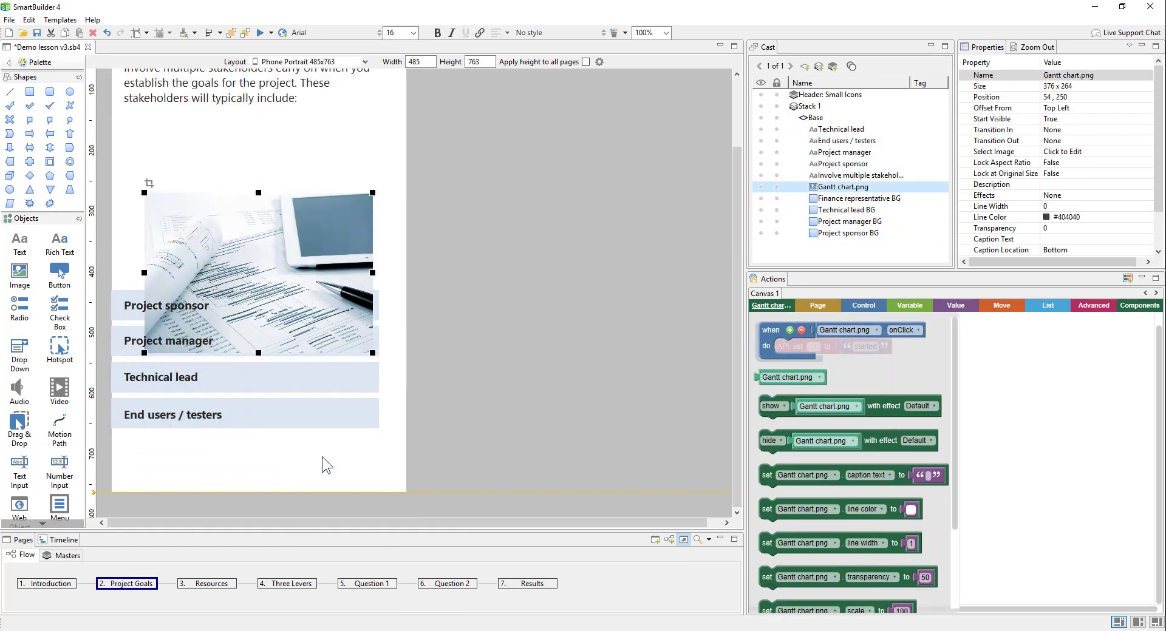
Shift all four stakeholder rows together slightly further down, clear of the Gantt chart image.
{"action": "left_click_drag", "start_coordinate": [483, 477], "coordinate": [96, 280]}
{"action": "left_click_drag", "start_coordinate": [235, 334], "coordinate": [235, 347]}
{"action": "left_click", "coordinate": [471, 392]}
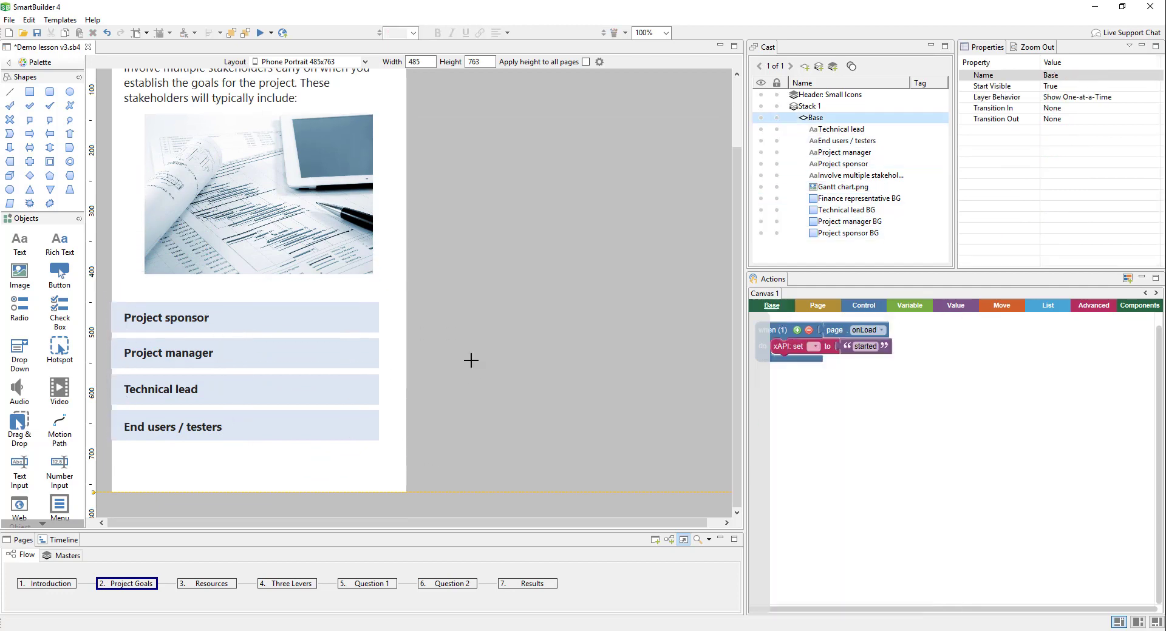
On the Resources page, move computer.png to the upper middle of the phone page and place the body text below it.
{"action": "left_click", "coordinate": [233, 584]}
{"action": "double_click", "coordinate": [232, 584]}
{"action": "left_click_drag", "start_coordinate": [181, 226], "coordinate": [259, 169]}
{"action": "left_click", "coordinate": [595, 188]}
{"action": "left_click_drag", "start_coordinate": [595, 188], "coordinate": [292, 290]}
{"action": "scroll", "coordinate": [300, 280], "scroll_direction": "down", "scroll_amount": 1}
Center the Resources page's body text horizontally on the page.
{"action": "right_click", "coordinate": [300, 280]}
{"action": "mouse_move", "coordinate": [340, 383]}
{"action": "left_click", "coordinate": [486, 397]}
{"action": "scroll", "coordinate": [328, 186], "scroll_direction": "up", "scroll_amount": 3}
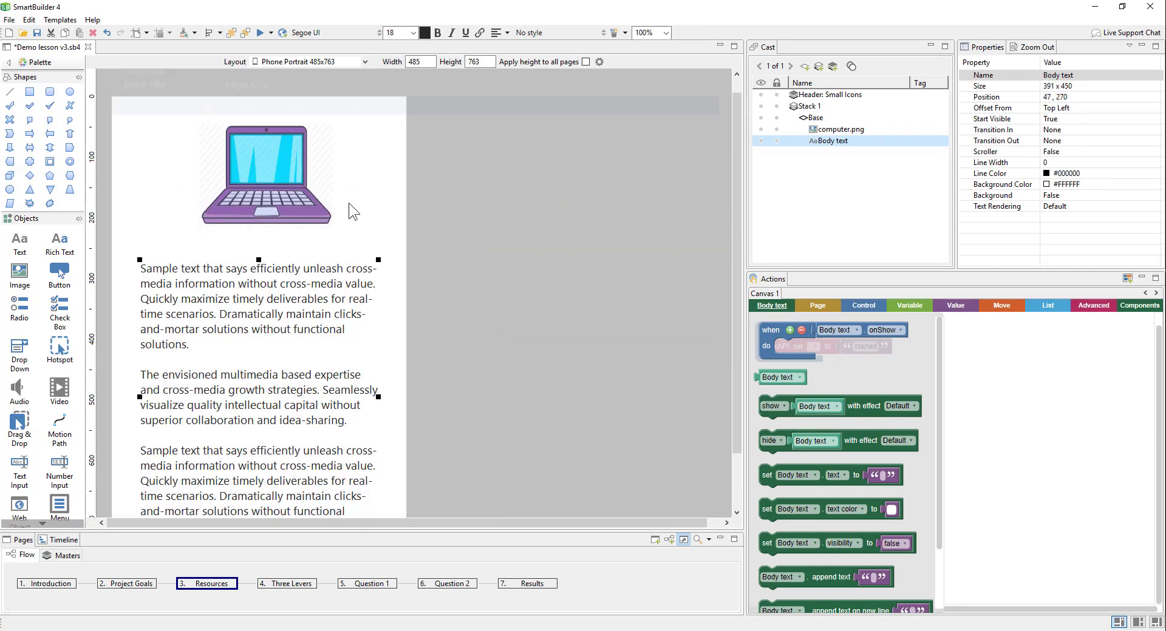
Enlarge computer.png to 289 x 207, centered horizontally above the body text, and save the lesson.
{"action": "left_click", "coordinate": [328, 186]}
{"action": "right_click", "coordinate": [243, 167]}
{"action": "mouse_move", "coordinate": [285, 312]}
{"action": "left_click", "coordinate": [364, 436]}
{"action": "left_click", "coordinate": [496, 360]}
{"action": "key", "text": "ctrl+s"}
Add "more text." at the end of the first paragraph of the Resources page's body text.
{"action": "scroll", "coordinate": [396, 294], "scroll_direction": "down", "scroll_amount": 2}
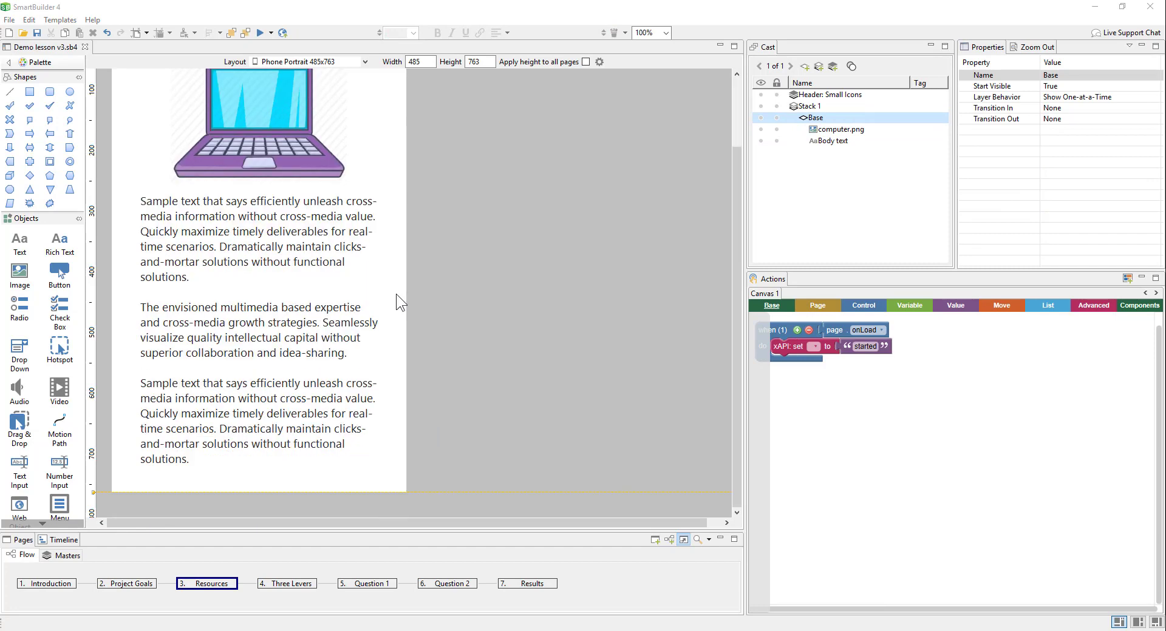
{"action": "left_click", "coordinate": [273, 297]}
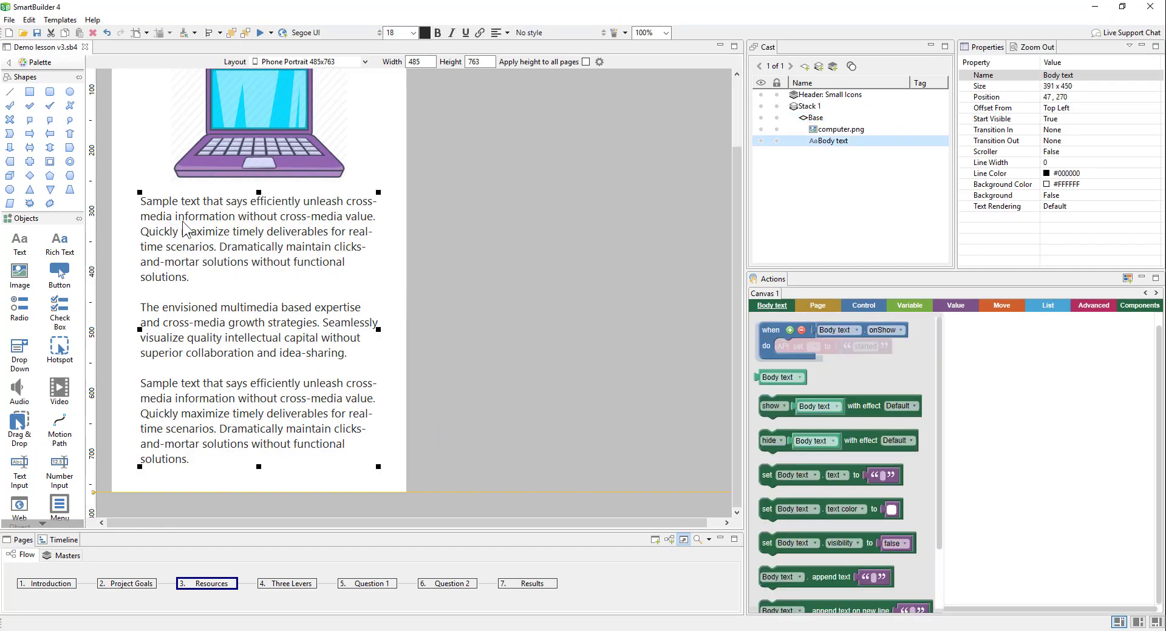
{"action": "double_click", "coordinate": [222, 280]}
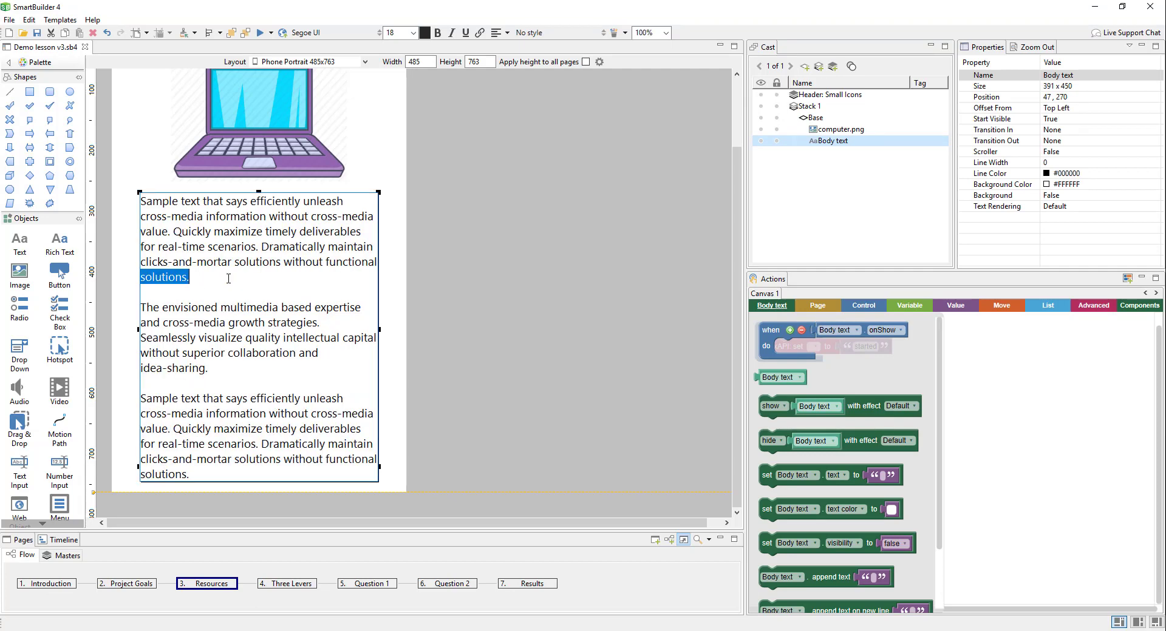
{"action": "left_click", "coordinate": [229, 278]}
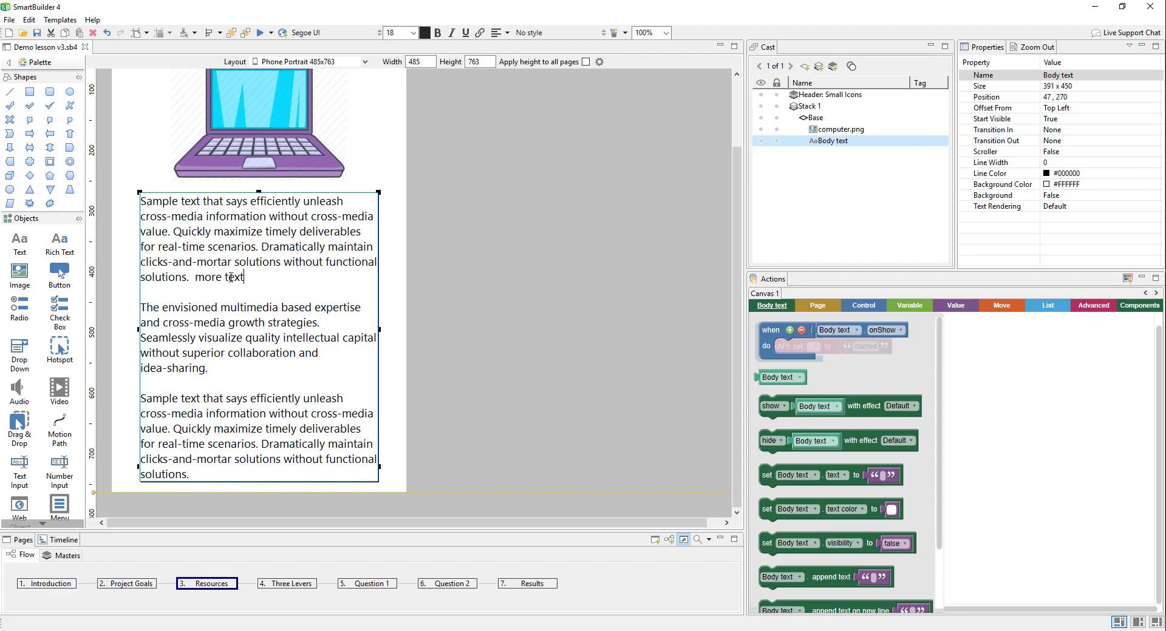
{"action": "left_click", "coordinate": [396, 292]}
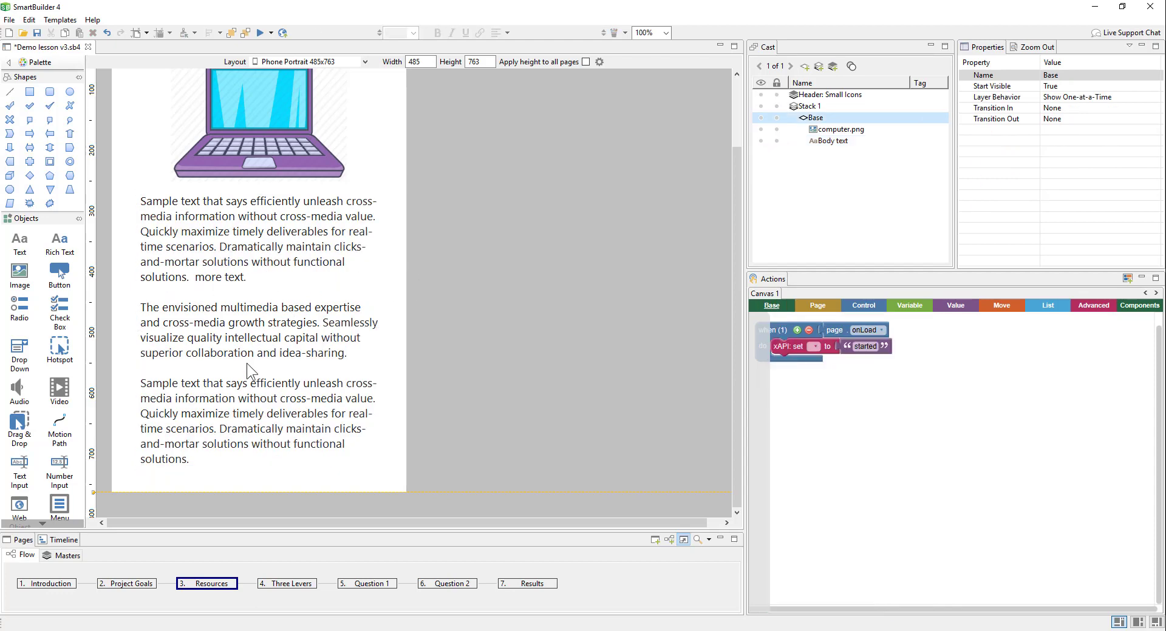
Replace the computer.png image on the Resources page with phone.png.
{"action": "scroll", "coordinate": [289, 222], "scroll_direction": "up", "scroll_amount": 3}
{"action": "left_click", "coordinate": [260, 210]}
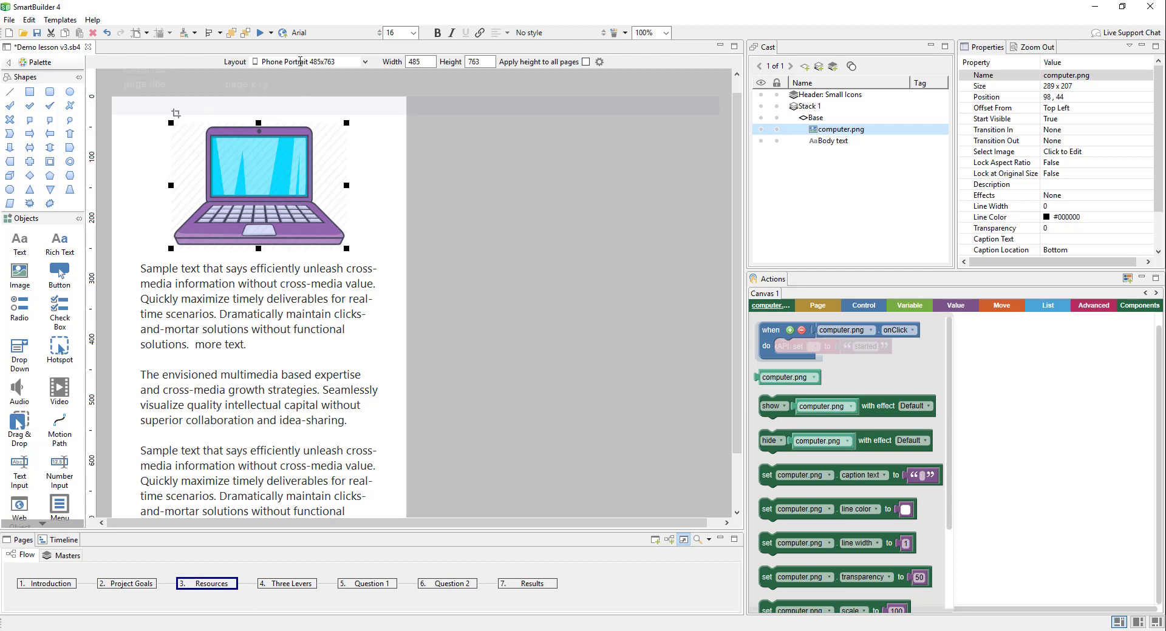
{"action": "double_click", "coordinate": [274, 185]}
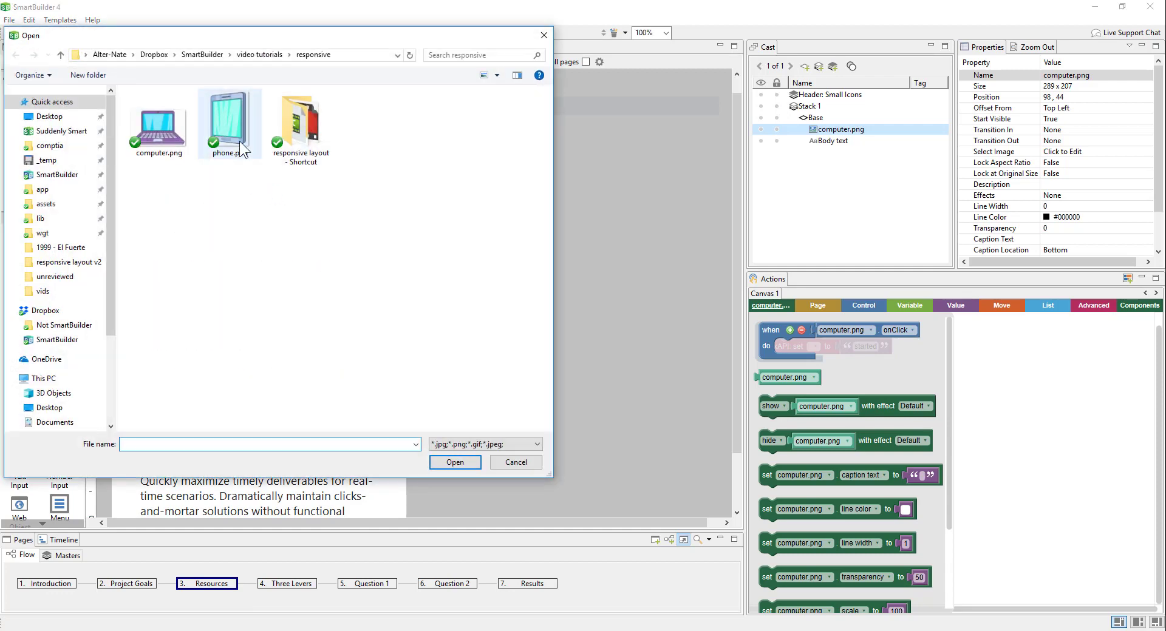
{"action": "double_click", "coordinate": [240, 141]}
Move the body text straight down below the phone image, to position 47, 380.
{"action": "scroll", "coordinate": [348, 238], "scroll_direction": "down", "scroll_amount": 1}
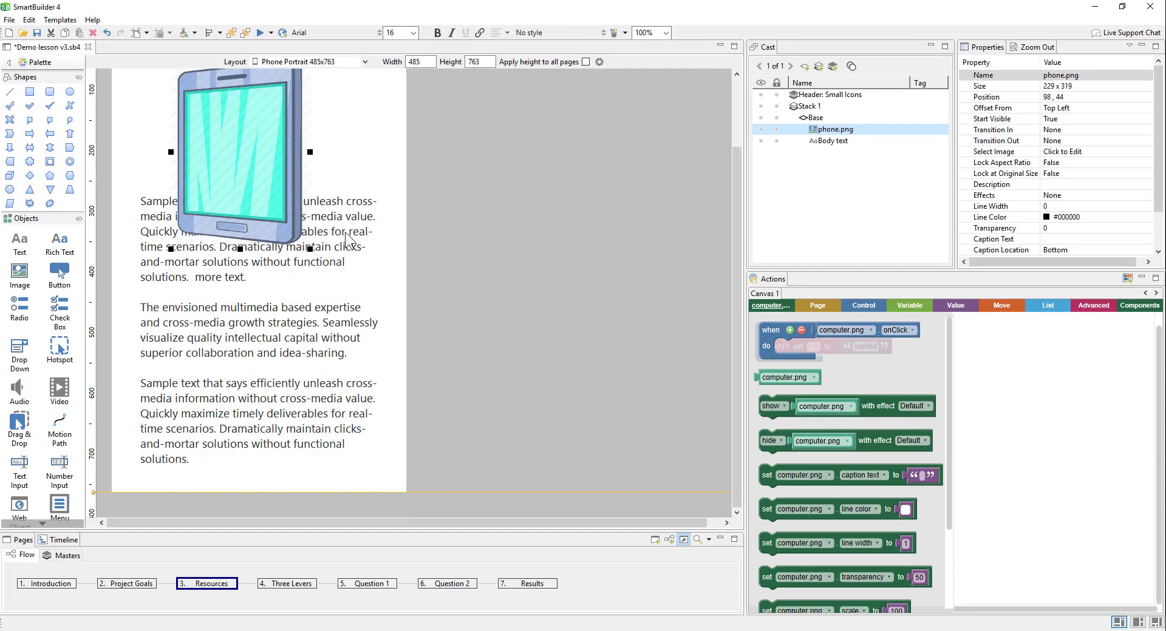
{"action": "left_click", "coordinate": [314, 286]}
{"action": "key", "text": "shift+Down"}
{"action": "key", "text": "shift+Down"}
{"action": "key", "text": "shift+Down"}
{"action": "key", "text": "shift+Down"}
{"action": "key", "text": "shift+Down"}
{"action": "key", "text": "shift+Down"}
{"action": "key", "text": "shift+Down"}
{"action": "key", "text": "shift+Down"}
{"action": "key", "text": "shift+Down"}
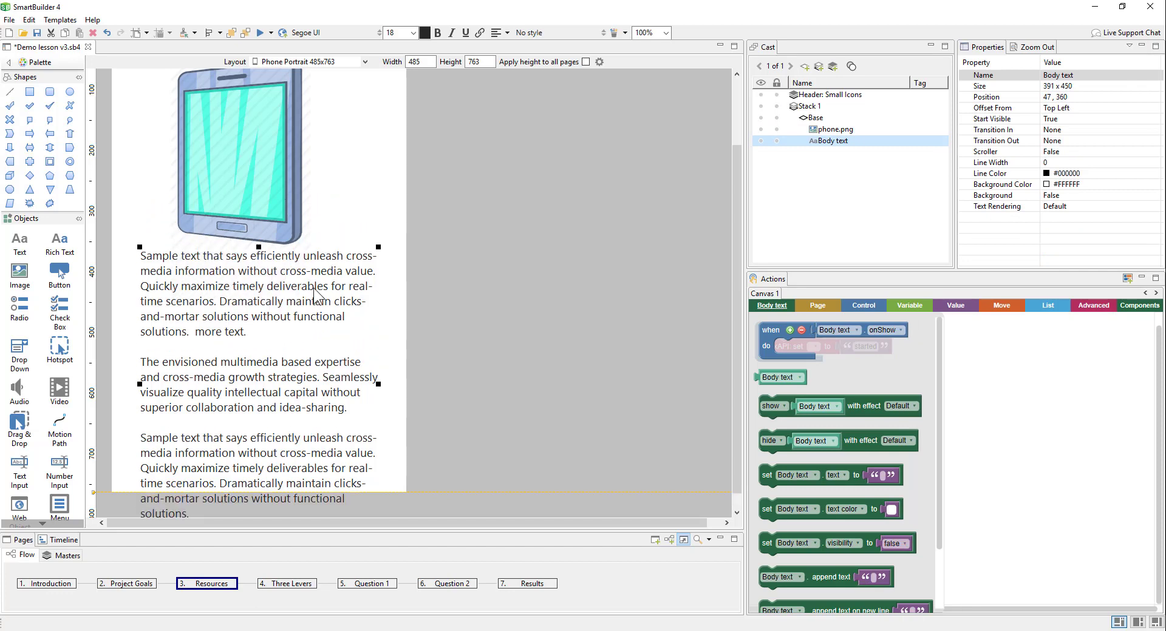
{"action": "key", "text": "shift+Down"}
{"action": "key", "text": "shift+Down"}
Extend the lower boundary of the Resources page past the end of the body text, to a page height of 865.
{"action": "scroll", "coordinate": [317, 295], "scroll_direction": "down", "scroll_amount": 1}
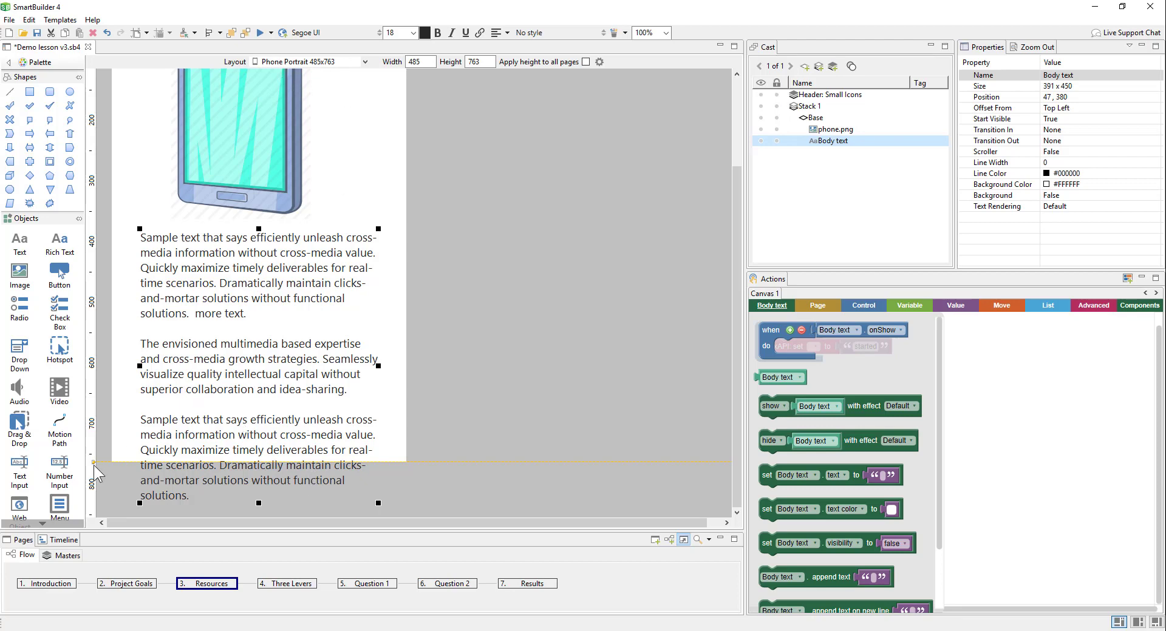
{"action": "scroll", "coordinate": [120, 347], "scroll_direction": "up", "scroll_amount": 3}
{"action": "scroll", "coordinate": [120, 347], "scroll_direction": "down", "scroll_amount": 2}
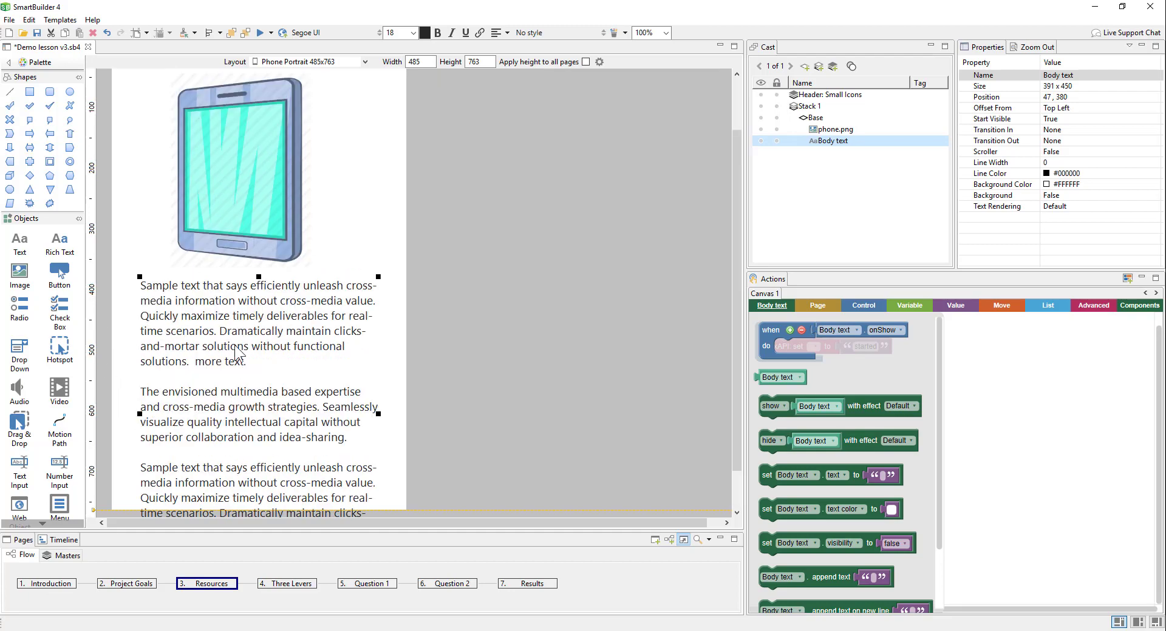
{"action": "scroll", "coordinate": [242, 308], "scroll_direction": "down", "scroll_amount": 2}
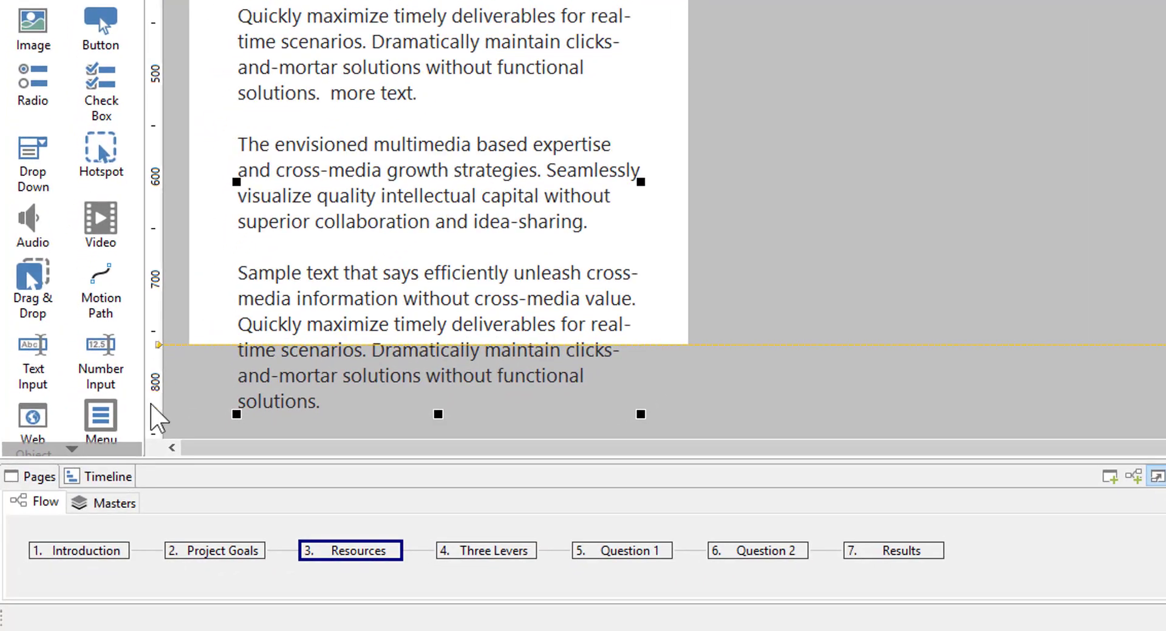
{"action": "left_click_drag", "start_coordinate": [158, 350], "coordinate": [156, 433]}
{"action": "scroll", "coordinate": [252, 234], "scroll_direction": "down", "scroll_amount": 1}
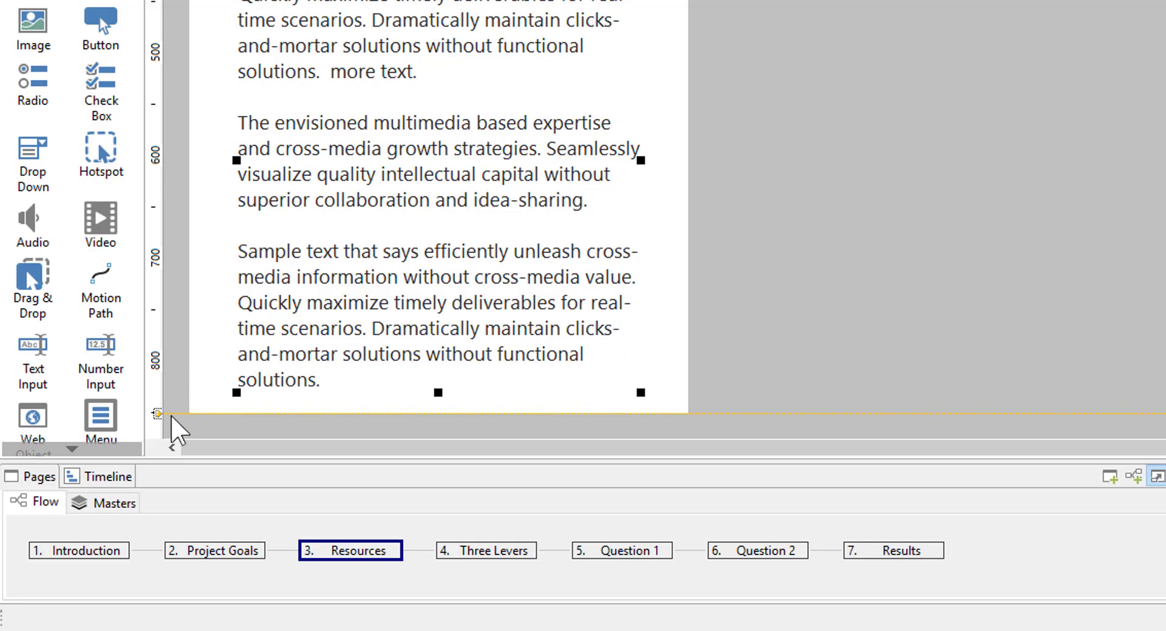
{"action": "left_click_drag", "start_coordinate": [157, 413], "coordinate": [157, 428]}
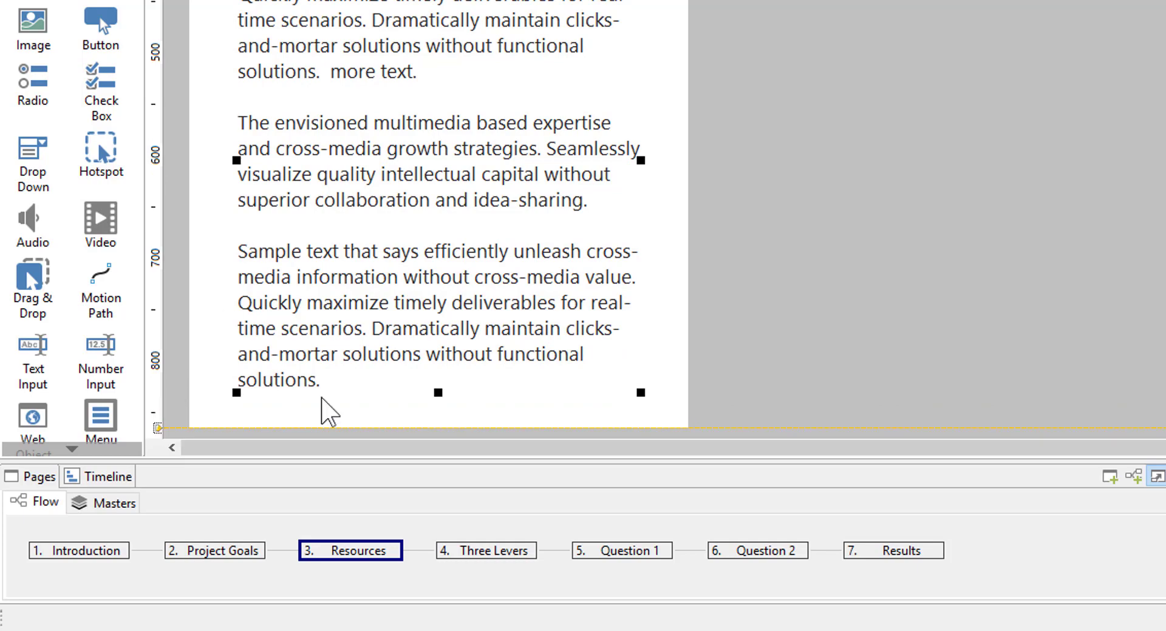
{"action": "left_click", "coordinate": [880, 334]}
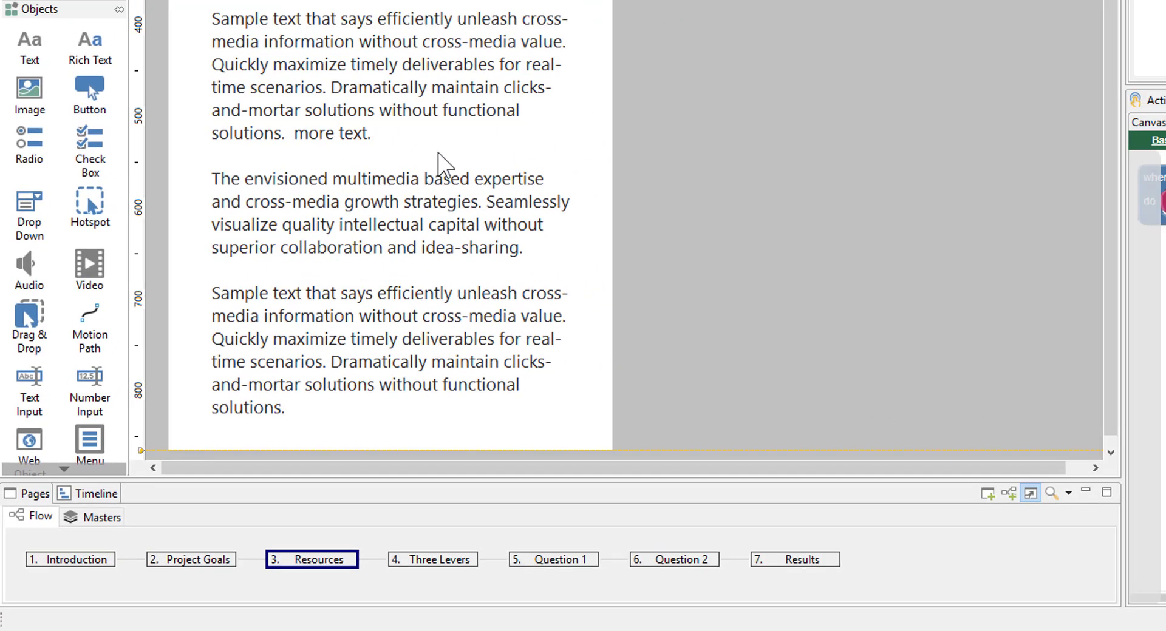
Center the phone.png image horizontally on the Resources page.
{"action": "scroll", "coordinate": [239, 173], "scroll_direction": "up", "scroll_amount": 5}
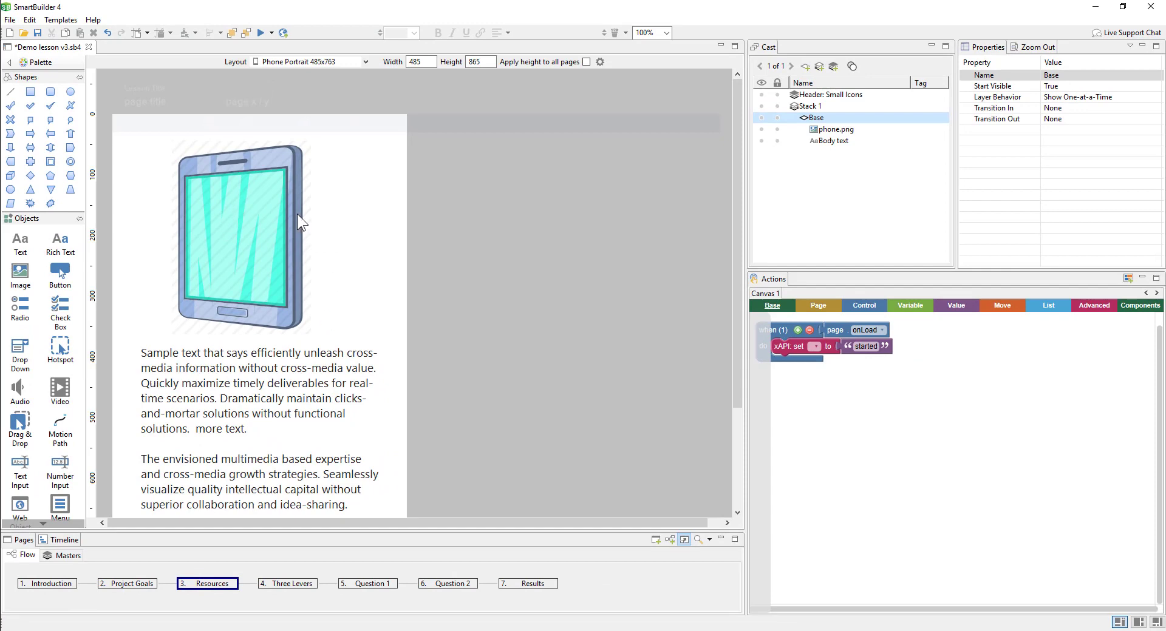
{"action": "right_click", "coordinate": [296, 213]}
{"action": "mouse_move", "coordinate": [365, 319]}
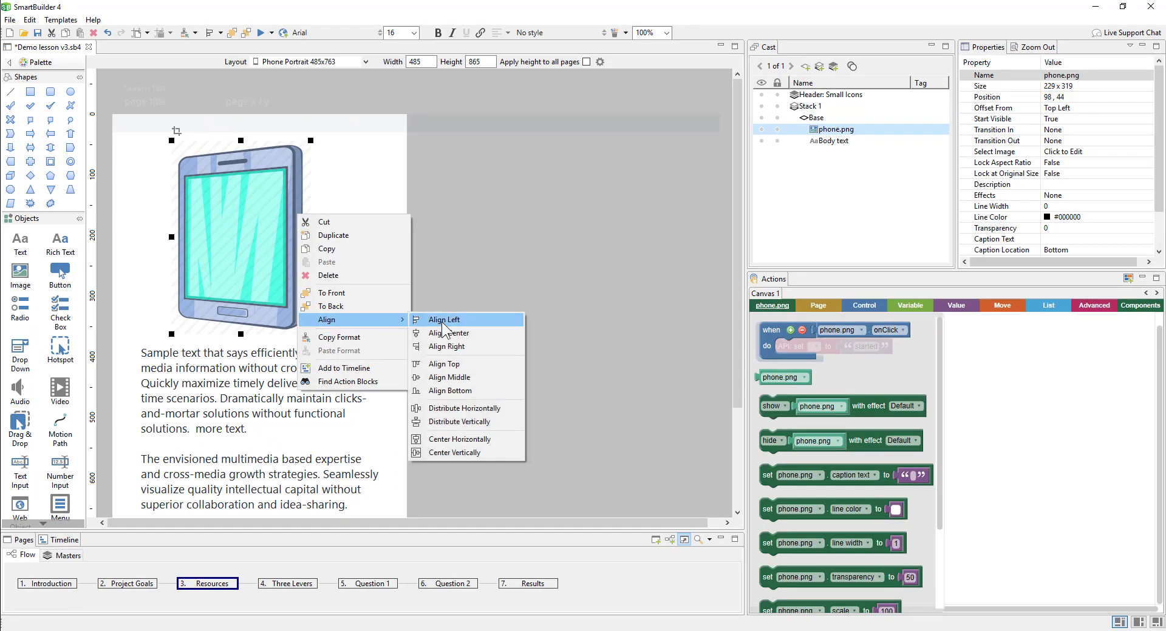
{"action": "left_click", "coordinate": [459, 439]}
{"action": "left_click", "coordinate": [465, 339]}
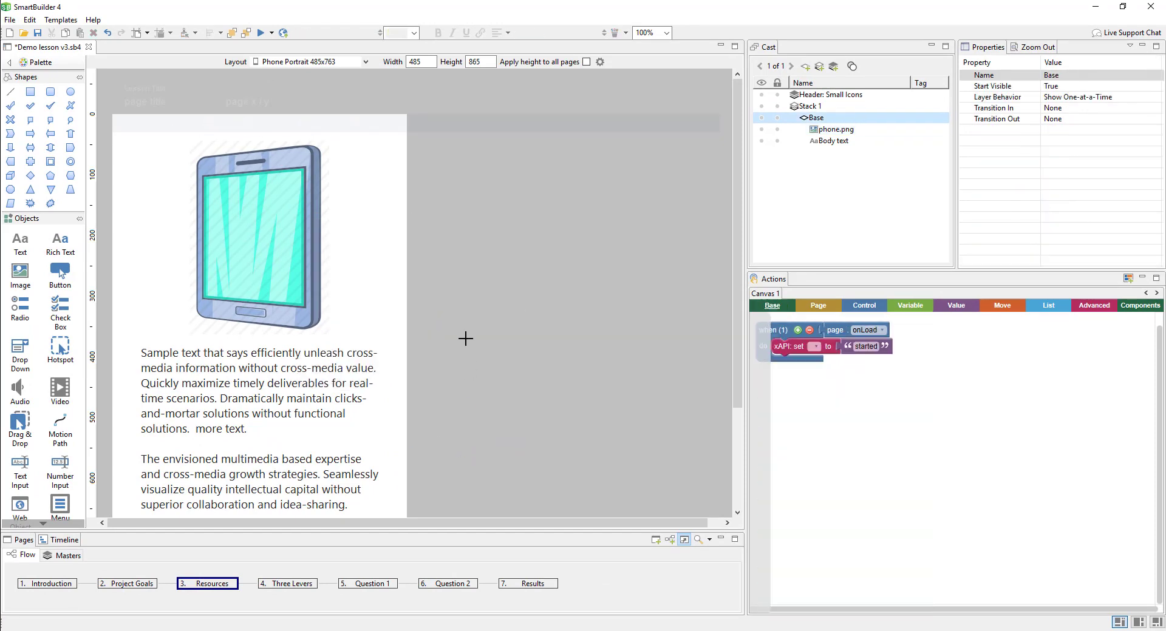
On the Three Levers page, set the width of the Time, Budget and Scope buttons to 100.
{"action": "left_click", "coordinate": [280, 586]}
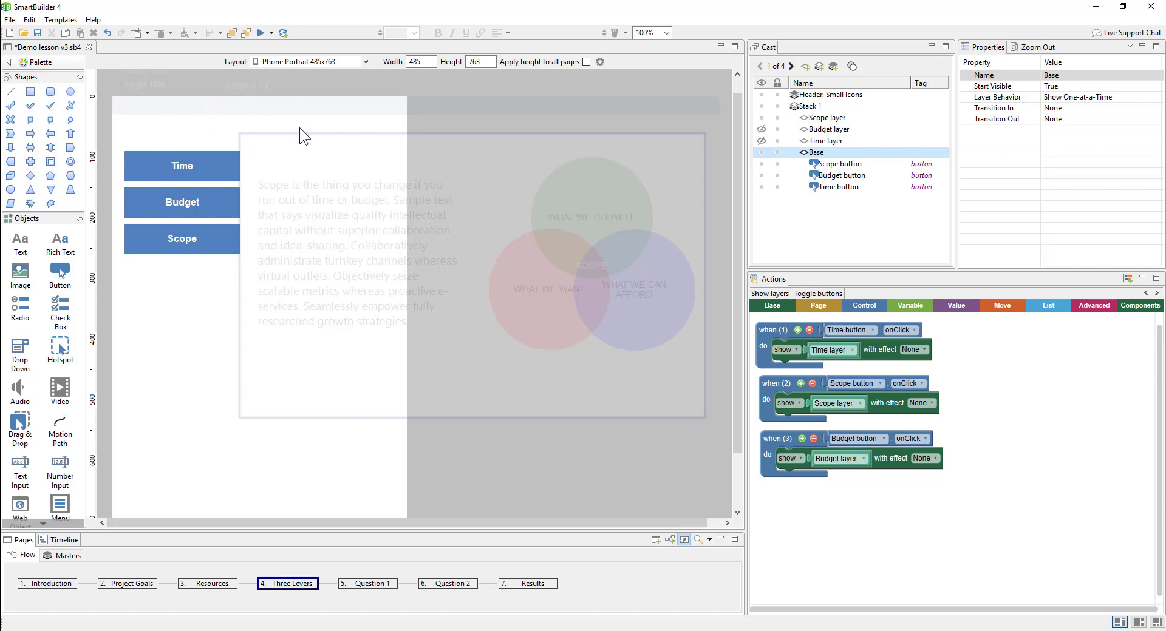
{"action": "left_click", "coordinate": [221, 156]}
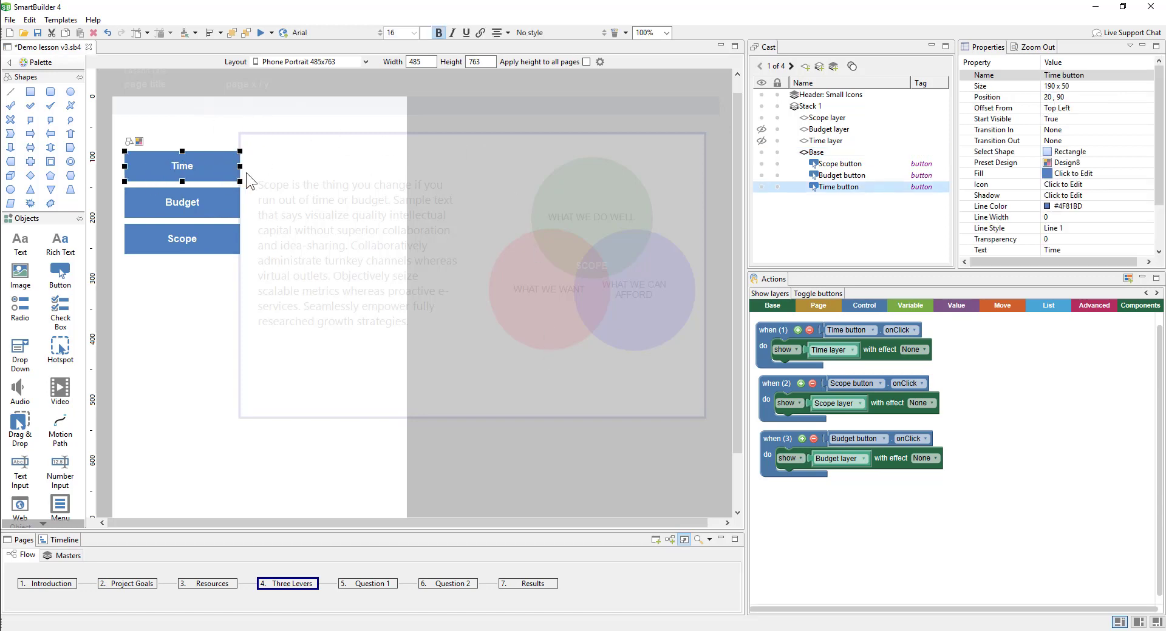
{"action": "left_click_drag", "start_coordinate": [240, 166], "coordinate": [191, 165]}
{"action": "left_click", "coordinate": [201, 202]}
{"action": "left_click", "coordinate": [169, 181]}
{"action": "left_click", "coordinate": [167, 202], "text": "shift"}
{"action": "left_click", "coordinate": [167, 239], "text": "shift"}
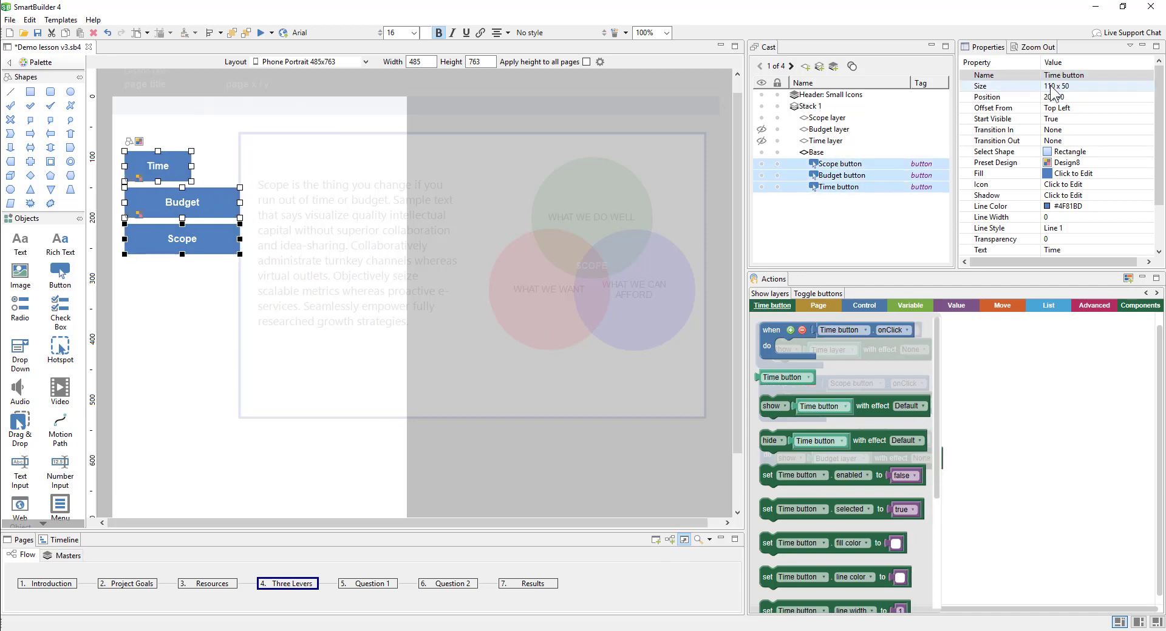
{"action": "left_click", "coordinate": [1063, 86]}
{"action": "type", "text": "100"}
{"action": "key", "text": "Return"}
Arrange the Budget and Scope buttons in a horizontal row beside the Time button.
{"action": "left_click", "coordinate": [240, 328]}
{"action": "left_click_drag", "start_coordinate": [172, 200], "coordinate": [241, 163]}
{"action": "left_click_drag", "start_coordinate": [173, 227], "coordinate": [307, 167]}
{"action": "left_click", "coordinate": [484, 340]}
Move the Scope layer's contents under the button row and resize the background rectangle to 451 x 580.
{"action": "left_click_drag", "start_coordinate": [187, 119], "coordinate": [730, 445]}
{"action": "scroll", "coordinate": [730, 445], "scroll_direction": "down", "scroll_amount": 2}
{"action": "left_click_drag", "start_coordinate": [704, 340], "coordinate": [396, 477]}
Resize the Scope layer's body text to 402 x 225 and position it just inside the rectangle's upper edge.
{"action": "left_click", "coordinate": [264, 293]}
{"action": "left_click_drag", "start_coordinate": [344, 338], "coordinate": [380, 276]}
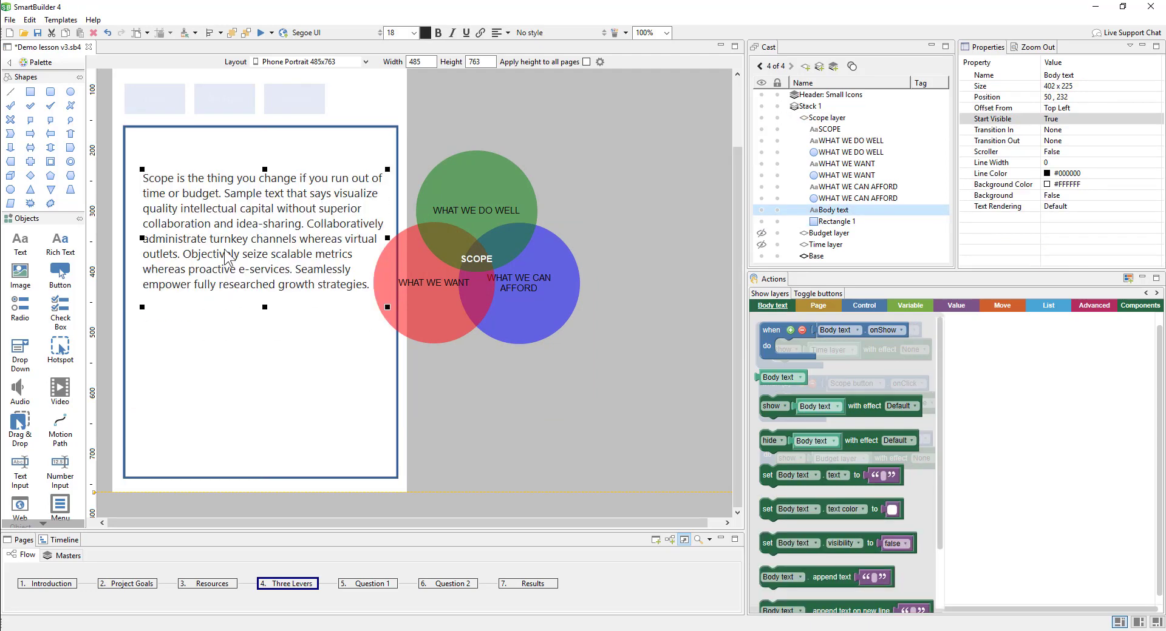
{"action": "left_click_drag", "start_coordinate": [142, 170], "coordinate": [135, 138]}
Center the Scope layer's background rectangle and its body text horizontally on the page.
{"action": "right_click", "coordinate": [298, 368]}
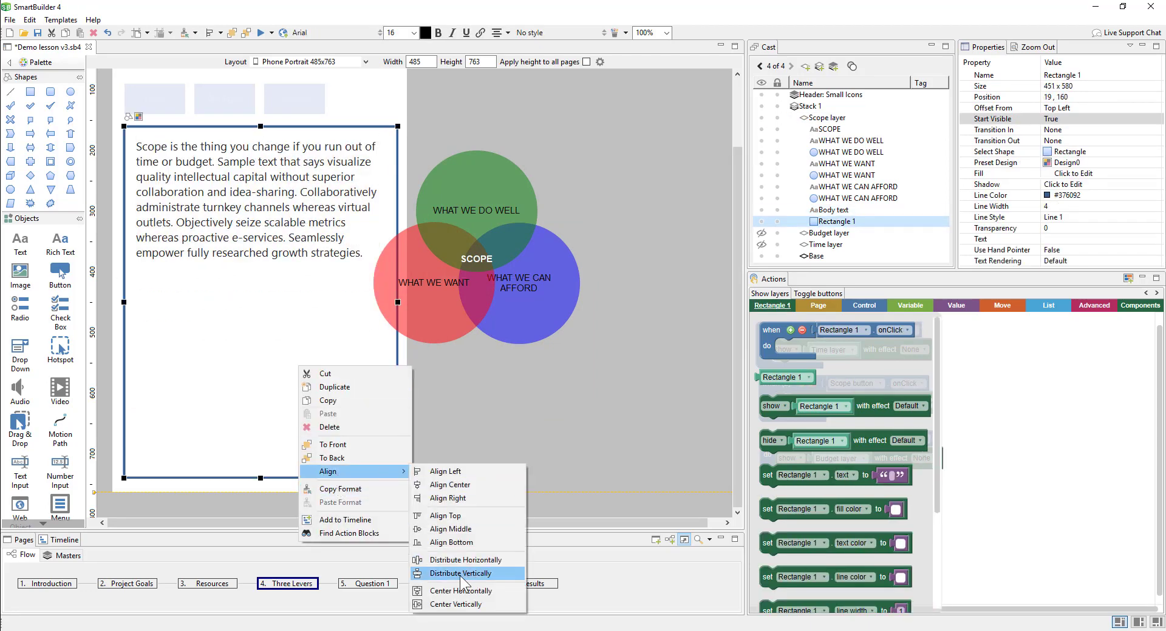
{"action": "right_click", "coordinate": [265, 230]}
{"action": "mouse_move", "coordinate": [328, 334]}
{"action": "left_click", "coordinate": [445, 406]}
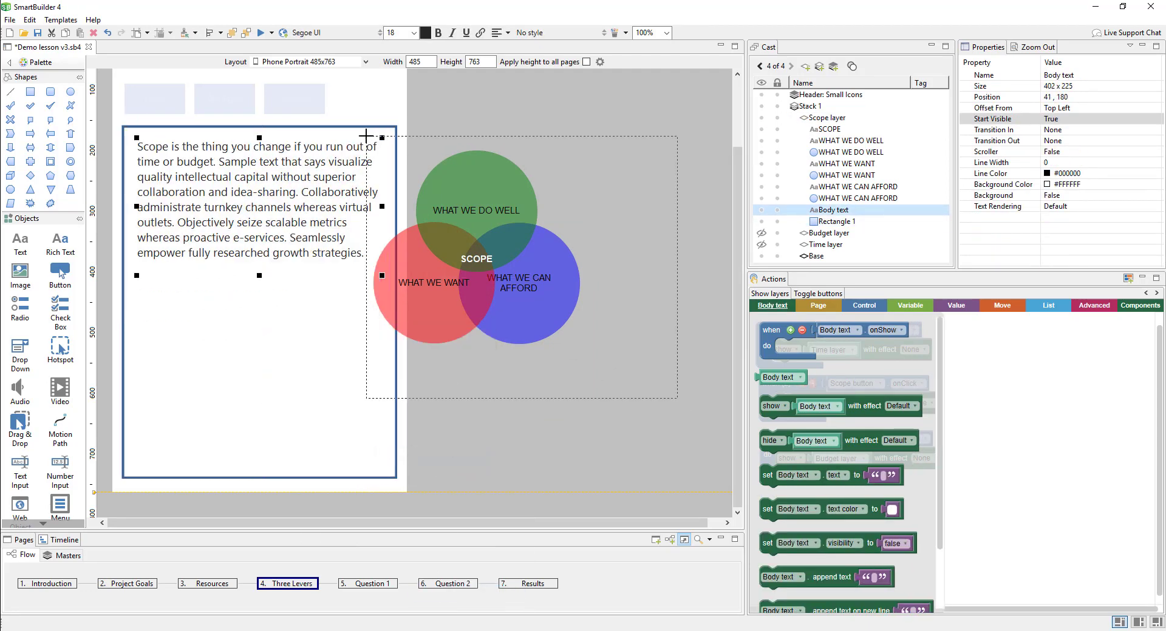
Move the whole Venn diagram with its labels below the body text and center it horizontally on the page.
{"action": "left_click_drag", "start_coordinate": [366, 136], "coordinate": [365, 136]}
{"action": "left_click_drag", "start_coordinate": [515, 201], "coordinate": [294, 322]}
{"action": "right_click", "coordinate": [268, 312]}
{"action": "mouse_move", "coordinate": [287, 417]}
{"action": "left_click", "coordinate": [429, 537]}
Move all of the Scope layer's objects up together, bringing the background rectangle to position 17, 140.
{"action": "left_click_drag", "start_coordinate": [450, 488], "coordinate": [106, 113]}
{"action": "left_click", "coordinate": [527, 172]}
{"action": "left_click", "coordinate": [381, 292]}
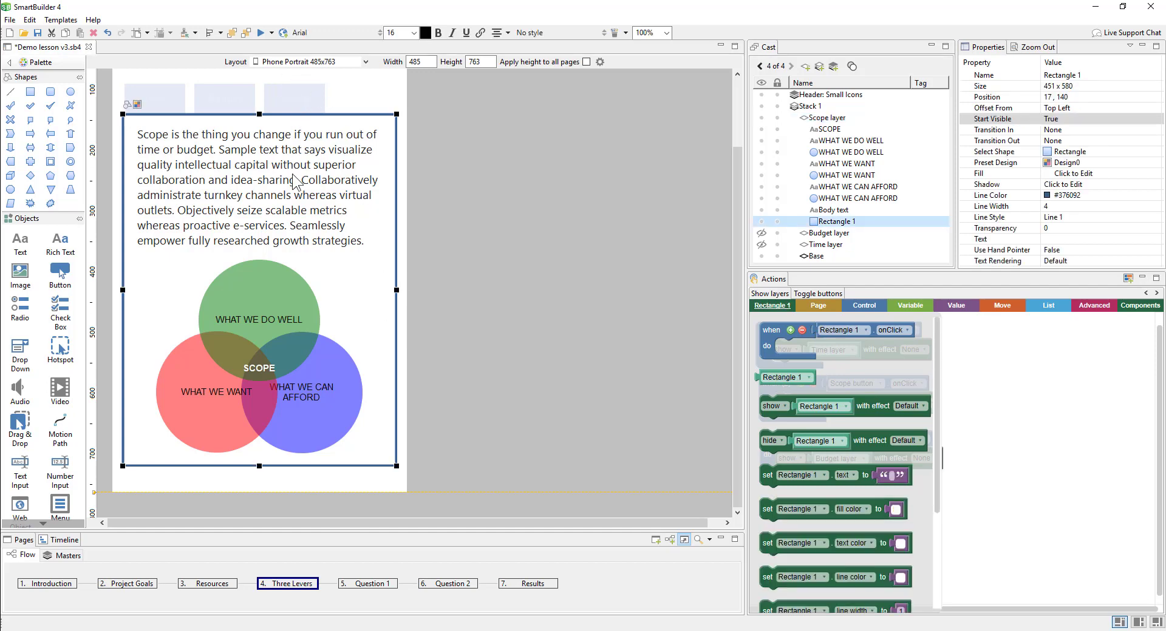
Copy the Scope layer's background rectangle and paste it into the Budget layer.
{"action": "right_click", "coordinate": [135, 267]}
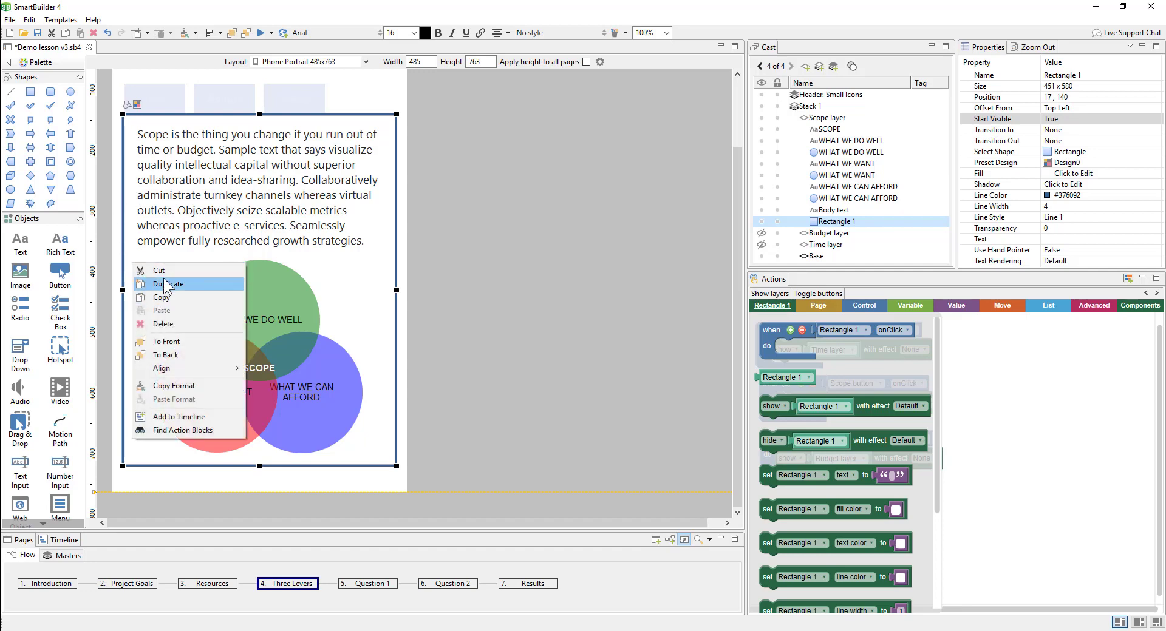
{"action": "key", "text": "Escape"}
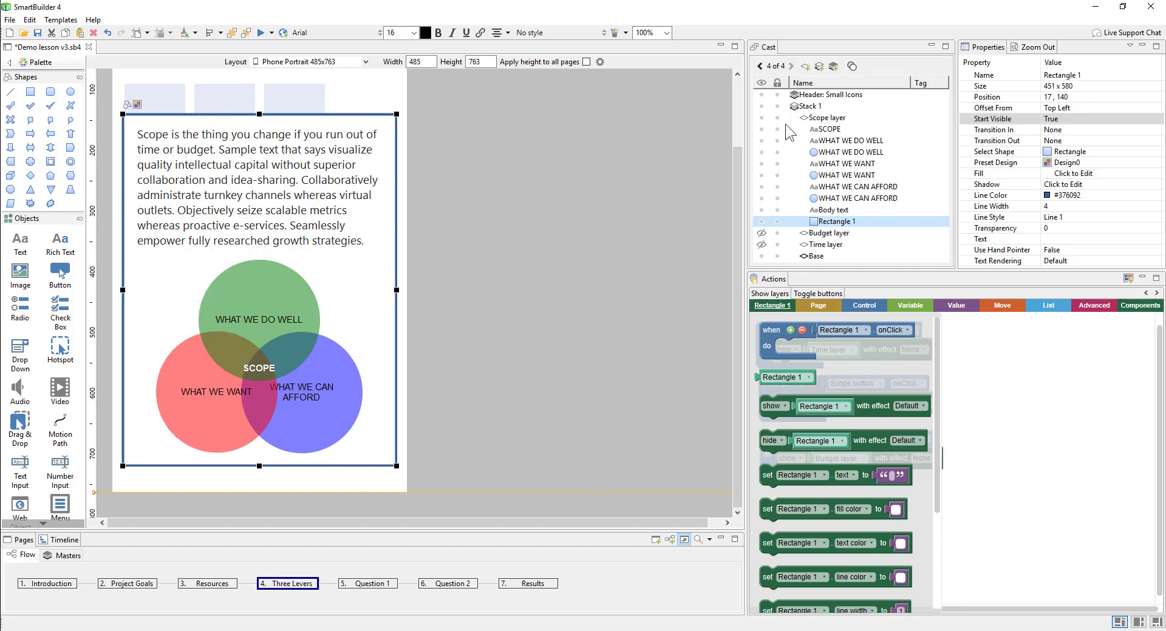
{"action": "left_click", "coordinate": [844, 233]}
{"action": "right_click", "coordinate": [300, 372]}
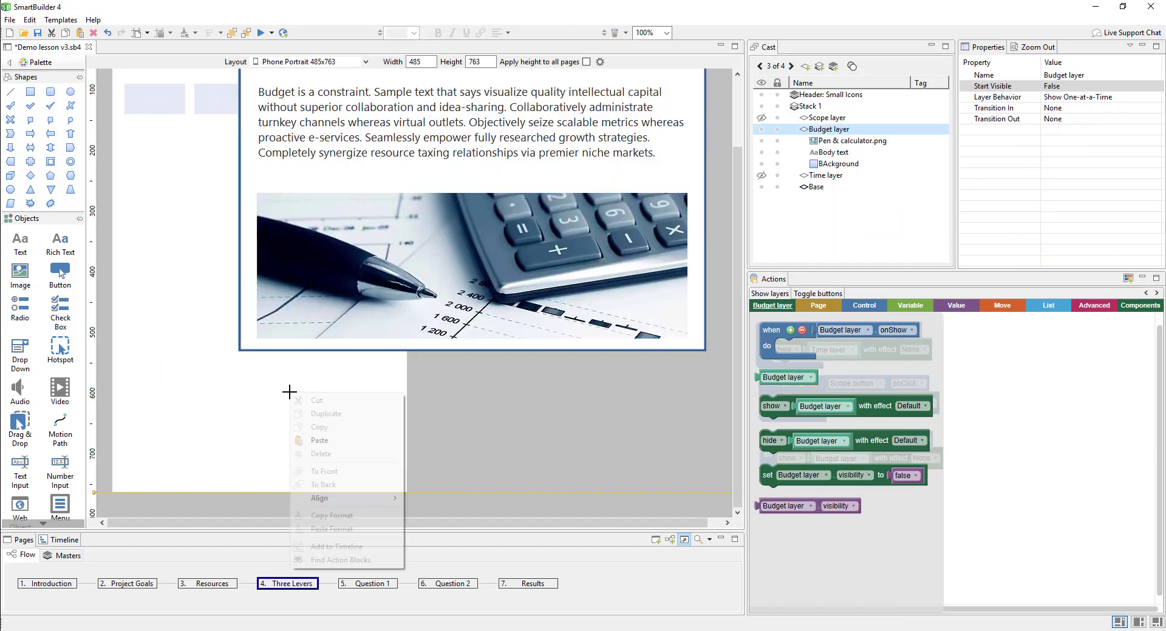
{"action": "left_click", "coordinate": [322, 437]}
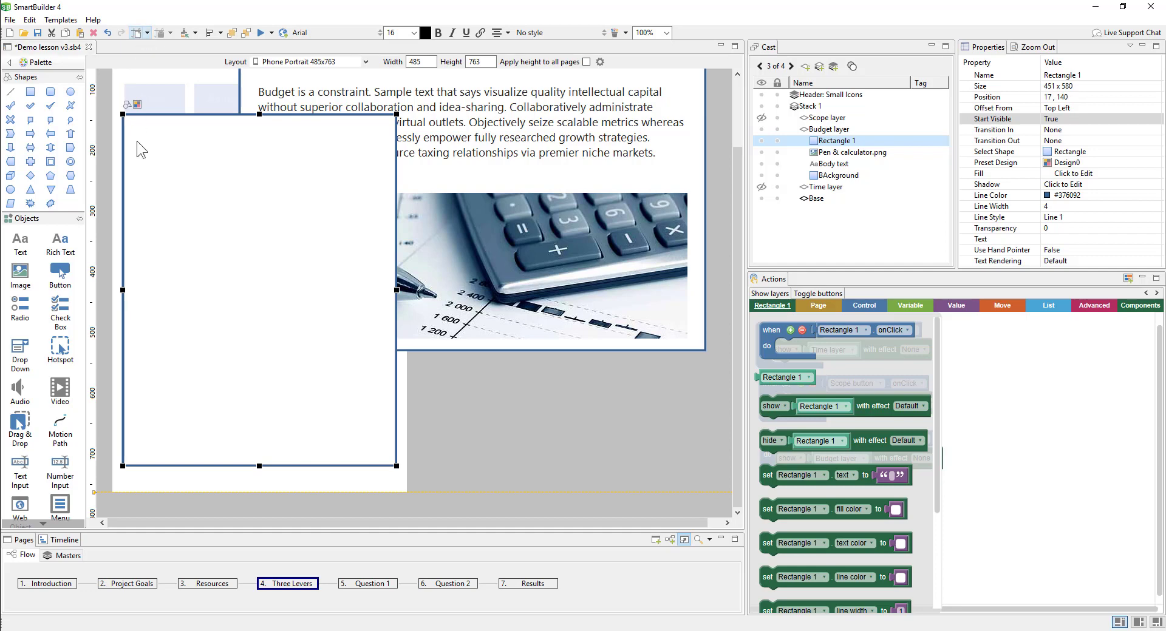
Send the pasted rectangle to the back of the Budget layer.
{"action": "scroll", "coordinate": [300, 259], "scroll_direction": "up", "scroll_amount": 2}
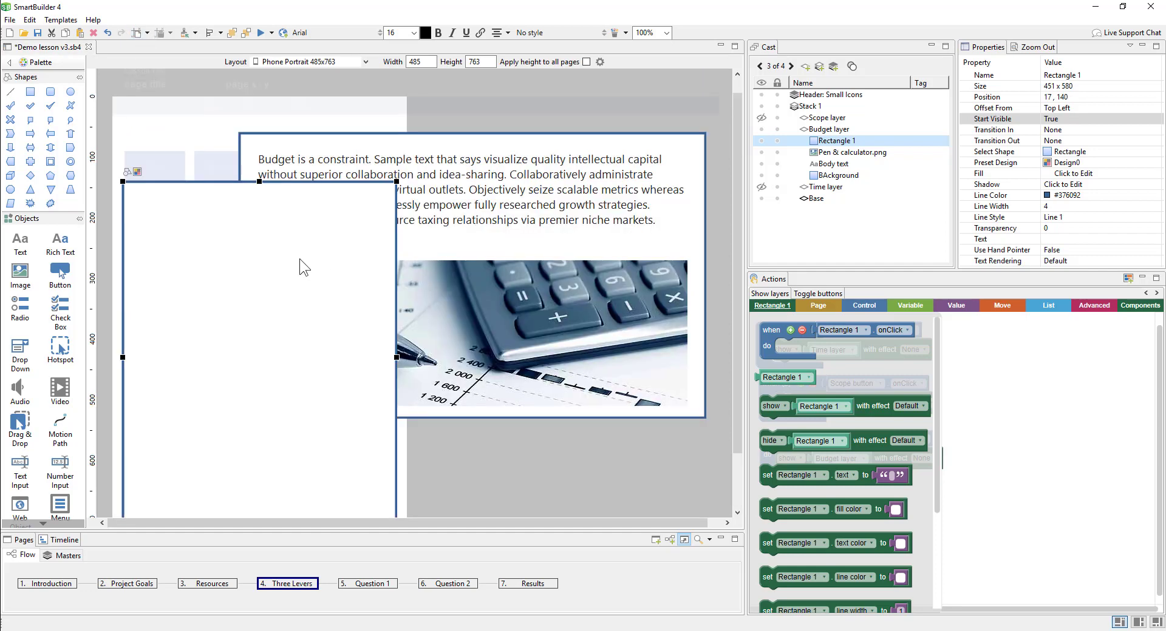
{"action": "right_click", "coordinate": [177, 255]}
{"action": "mouse_move", "coordinate": [197, 365]}
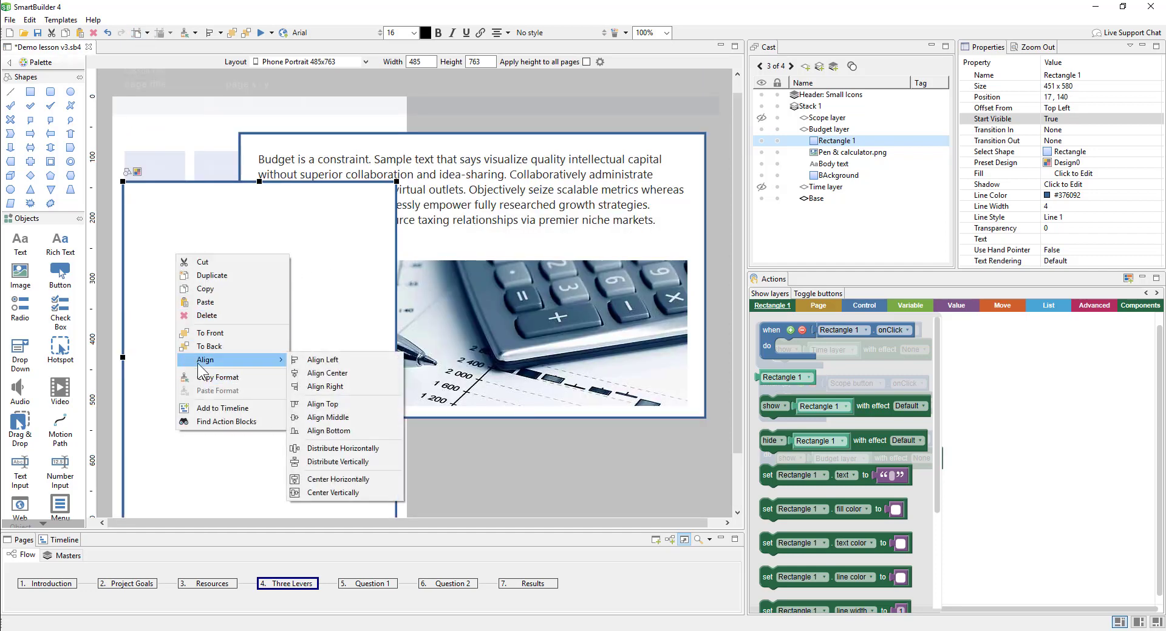
{"action": "left_click", "coordinate": [225, 346]}
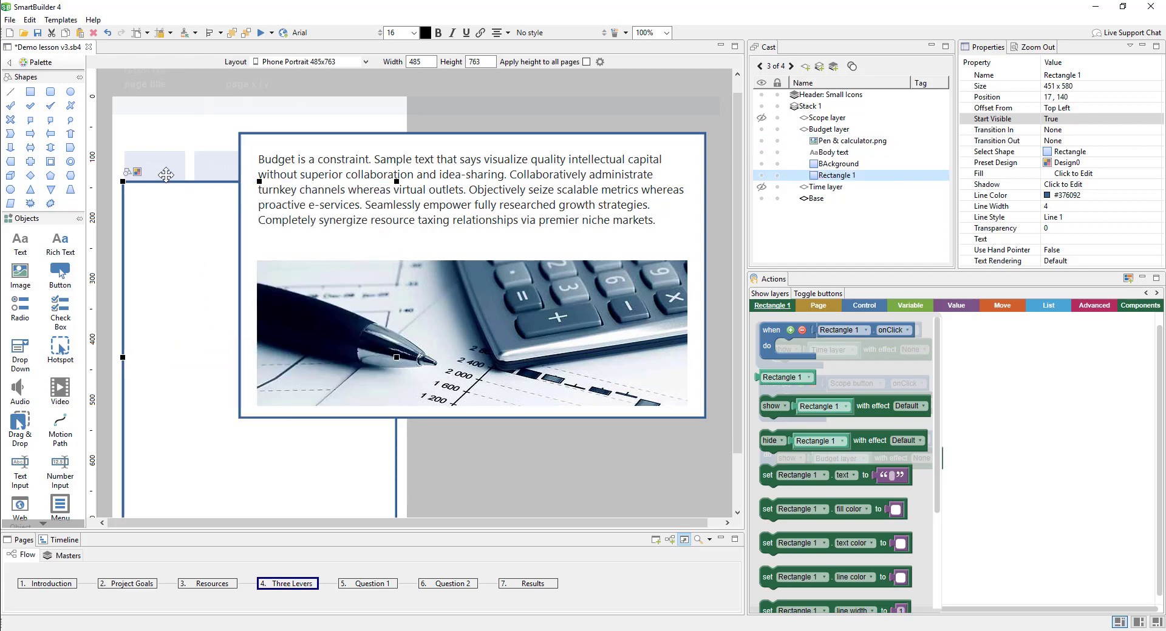
Move the Budget layer's original objects together onto the pasted rectangle and resize the background to match it at 453 x 580.
{"action": "scroll", "coordinate": [416, 254], "scroll_direction": "down", "scroll_amount": 3}
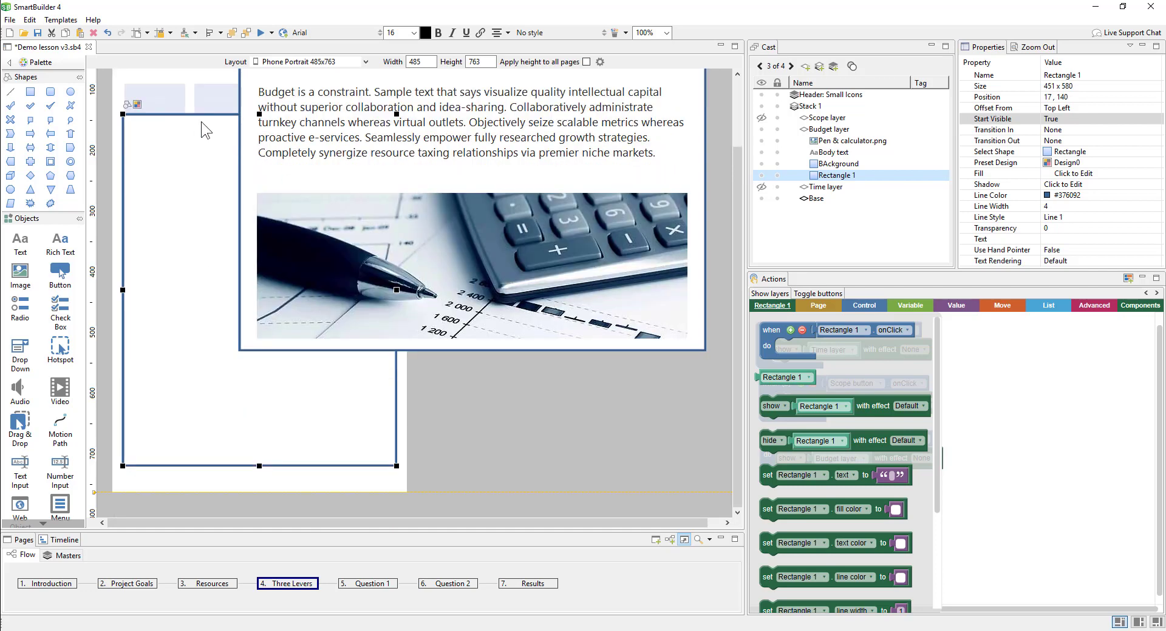
{"action": "scroll", "coordinate": [235, 165], "scroll_direction": "up", "scroll_amount": 3}
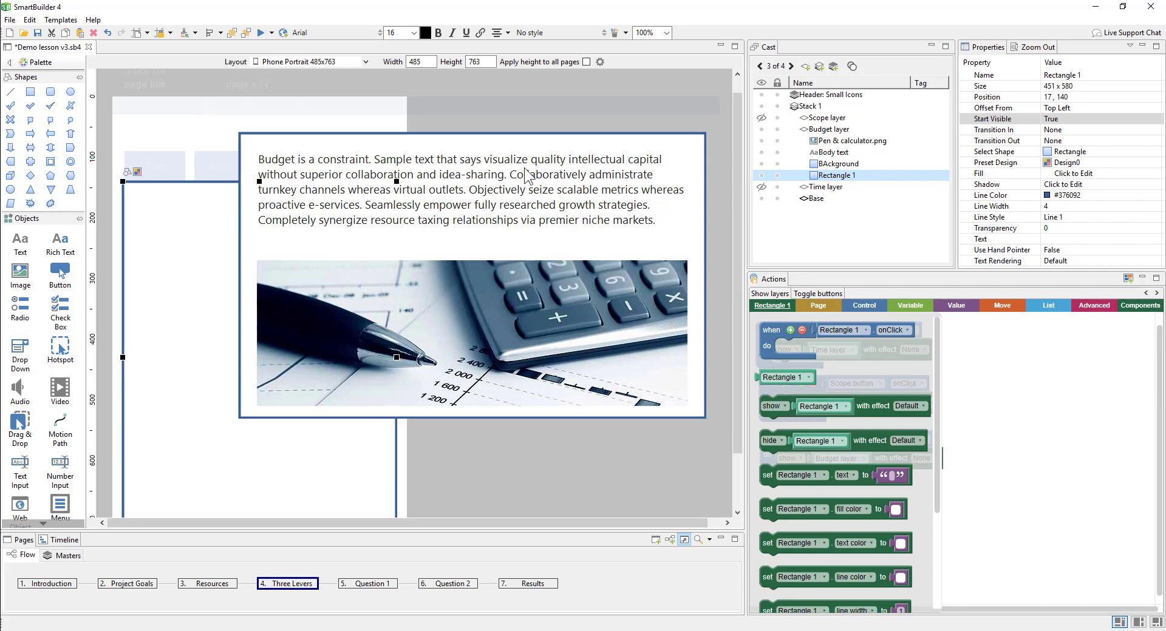
{"action": "scroll", "coordinate": [563, 146], "scroll_direction": "down", "scroll_amount": 3}
{"action": "left_click", "coordinate": [560, 179]}
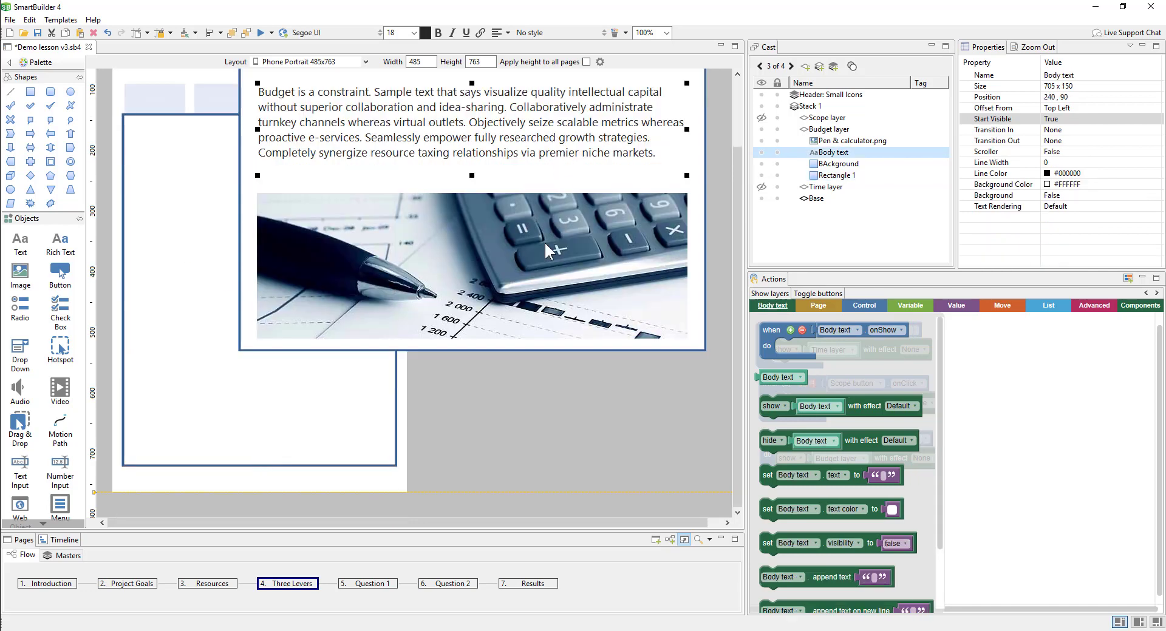
{"action": "left_click_drag", "start_coordinate": [489, 146], "coordinate": [372, 194]}
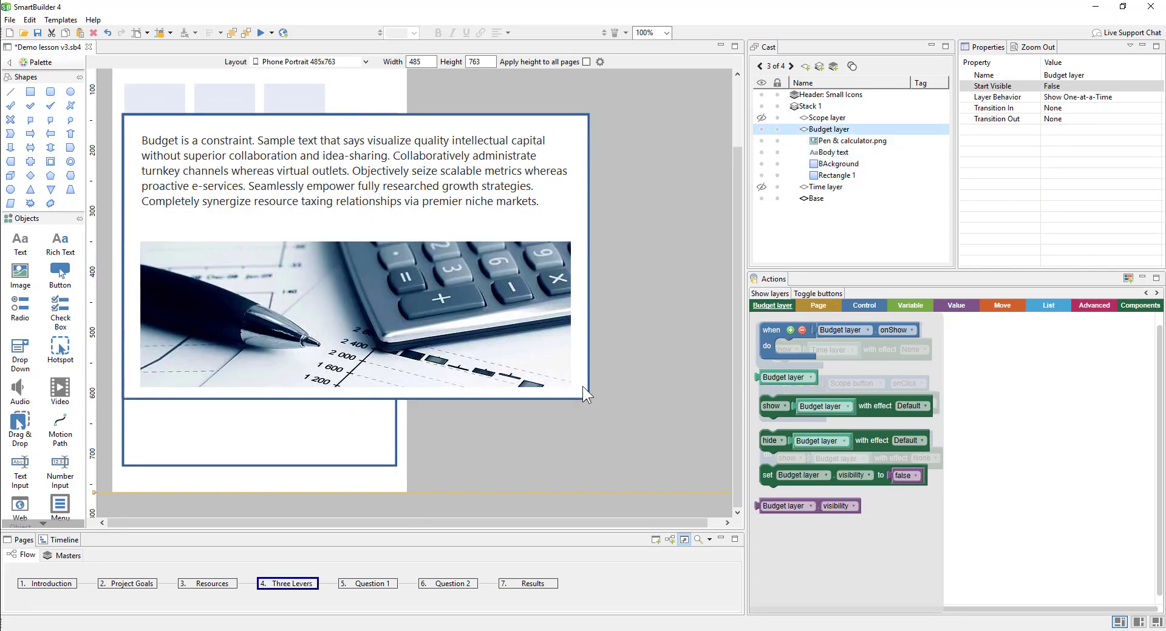
{"action": "left_click_drag", "start_coordinate": [587, 398], "coordinate": [396, 466]}
Resize the Budget layer's picture to 433 x 184 and place it horizontally centered near the background's lower edge.
{"action": "left_click", "coordinate": [528, 382]}
{"action": "left_click_drag", "start_coordinate": [570, 386], "coordinate": [400, 350]}
{"action": "right_click", "coordinate": [333, 312]}
{"action": "left_click", "coordinate": [461, 520]}
{"action": "left_click_drag", "start_coordinate": [301, 311], "coordinate": [301, 432]}
Narrow and heighten the Budget layer's body text to fit inside the background and center it horizontally on the page.
{"action": "left_click", "coordinate": [320, 163]}
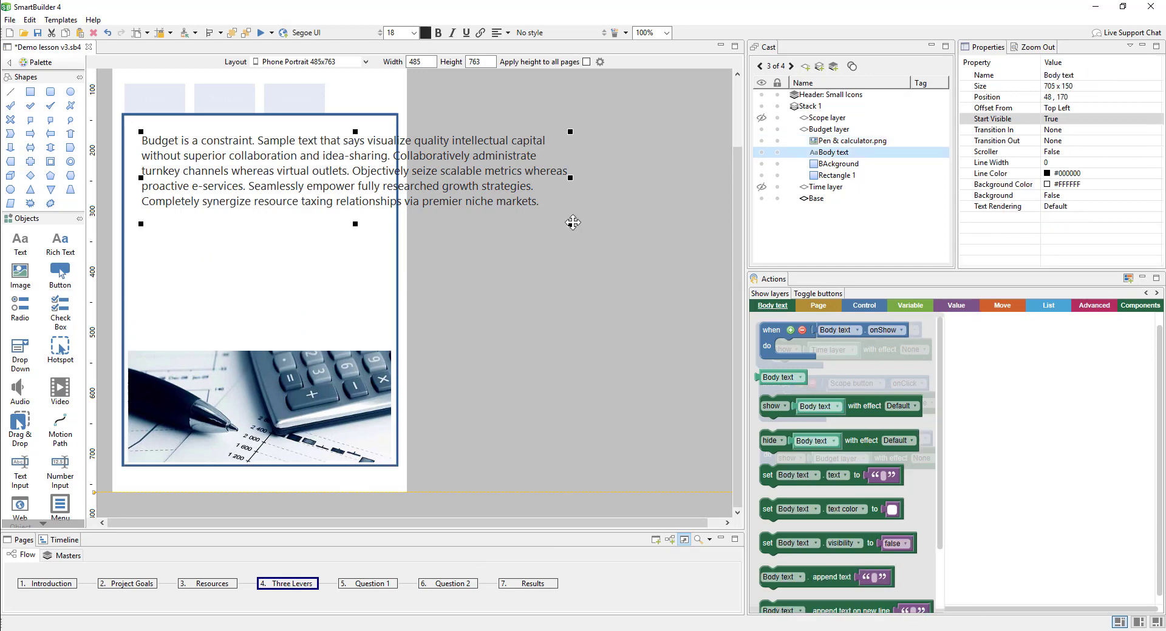
{"action": "left_click_drag", "start_coordinate": [570, 224], "coordinate": [390, 284]}
{"action": "right_click", "coordinate": [291, 224]}
{"action": "mouse_move", "coordinate": [340, 329]}
{"action": "left_click", "coordinate": [465, 448]}
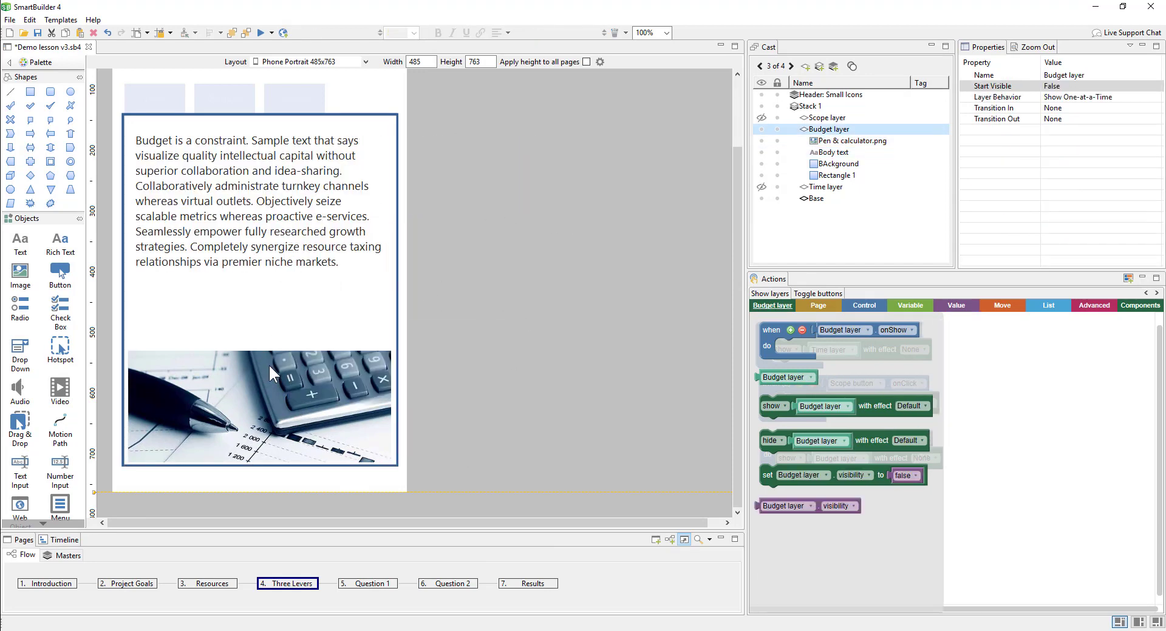
Delete the pasted rectangle from the Budget layer.
{"action": "left_click", "coordinate": [833, 175]}
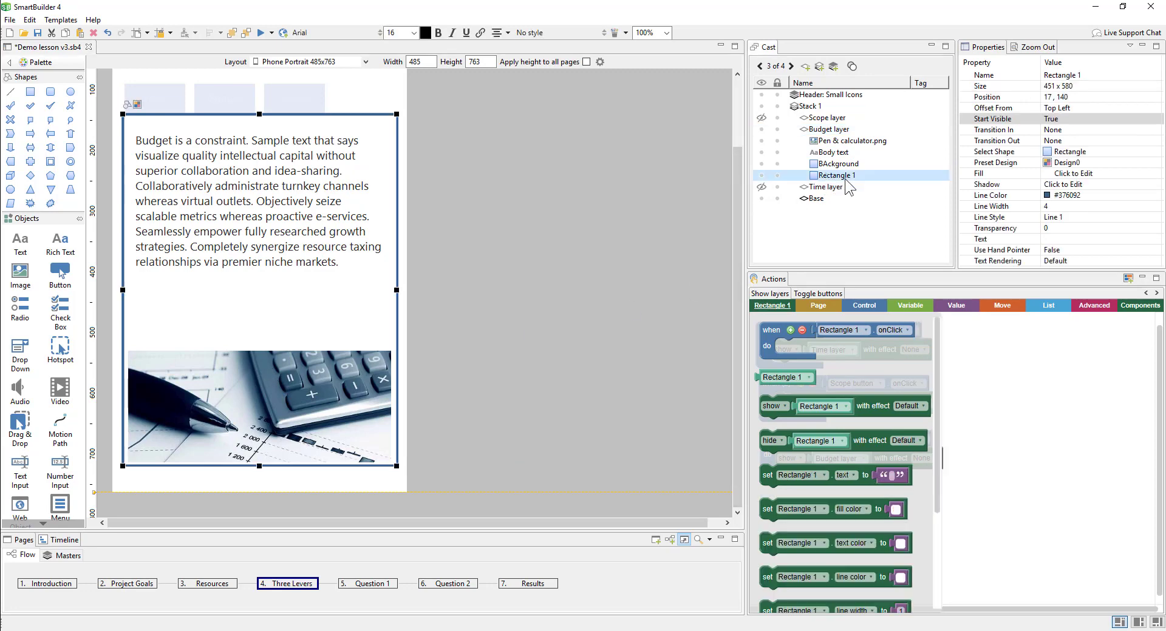
{"action": "key", "text": "Delete"}
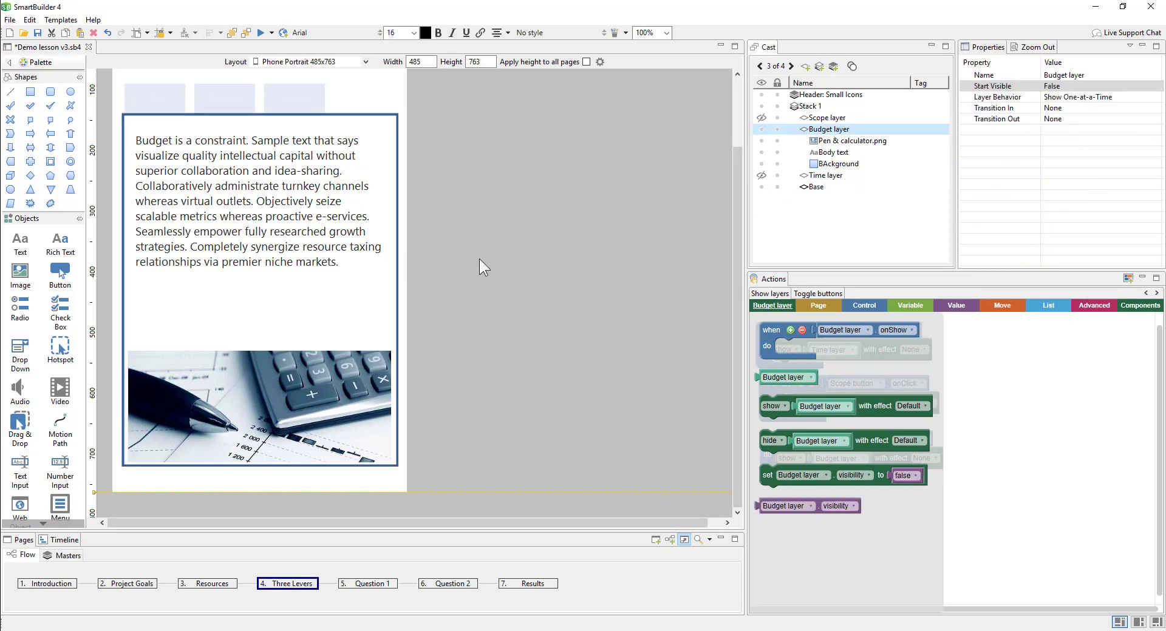
Move the Budget layer's picture up to just below the body text and shorten the background to end just under it.
{"action": "left_click", "coordinate": [335, 377]}
{"action": "key", "text": "shift+Up"}
{"action": "key", "text": "shift+Up"}
{"action": "key", "text": "shift+Up"}
{"action": "key", "text": "shift+Up"}
{"action": "key", "text": "shift+Up"}
{"action": "key", "text": "shift+Up"}
{"action": "key", "text": "shift+Up"}
{"action": "key", "text": "shift+Up"}
{"action": "key", "text": "shift+Up"}
{"action": "key", "text": "shift+Up"}
{"action": "key", "text": "shift+Up"}
{"action": "key", "text": "shift+Up"}
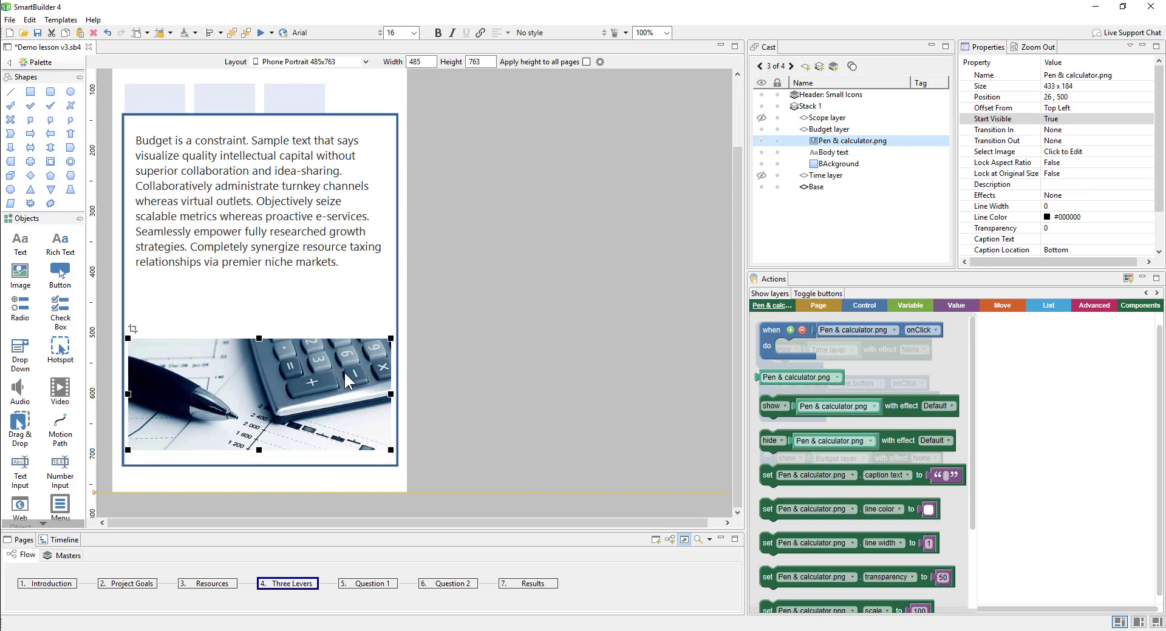
{"action": "left_click", "coordinate": [257, 461]}
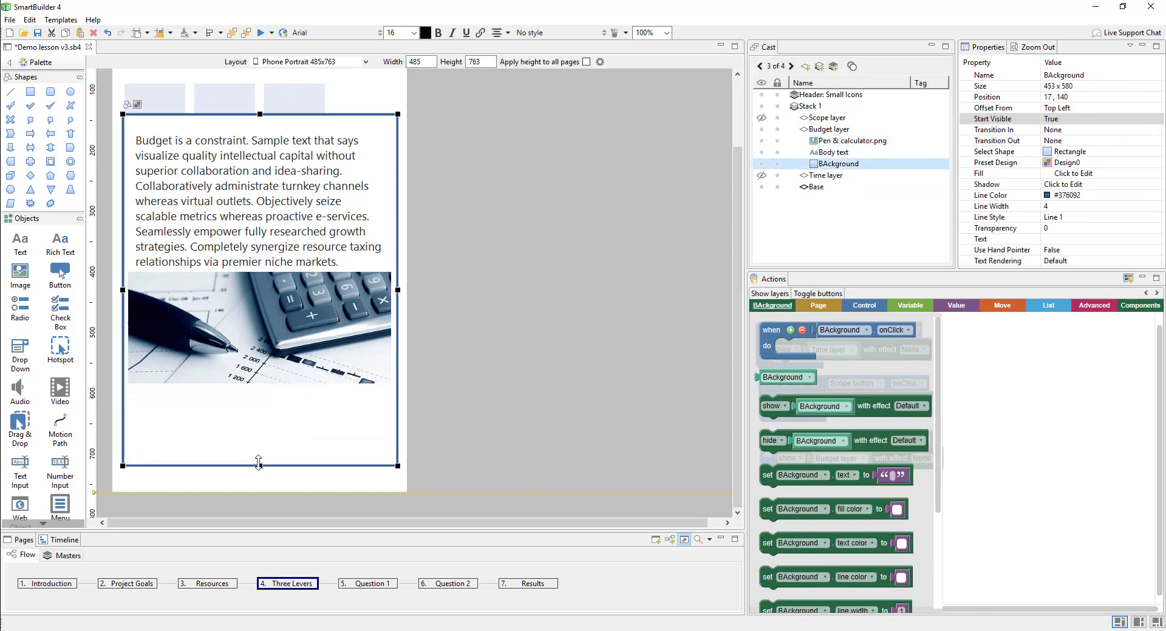
{"action": "left_click_drag", "start_coordinate": [260, 466], "coordinate": [260, 399]}
Paste the copied rectangle into the Time layer and send it to the back.
{"action": "left_click", "coordinate": [821, 175]}
{"action": "key", "text": "ctrl+v"}
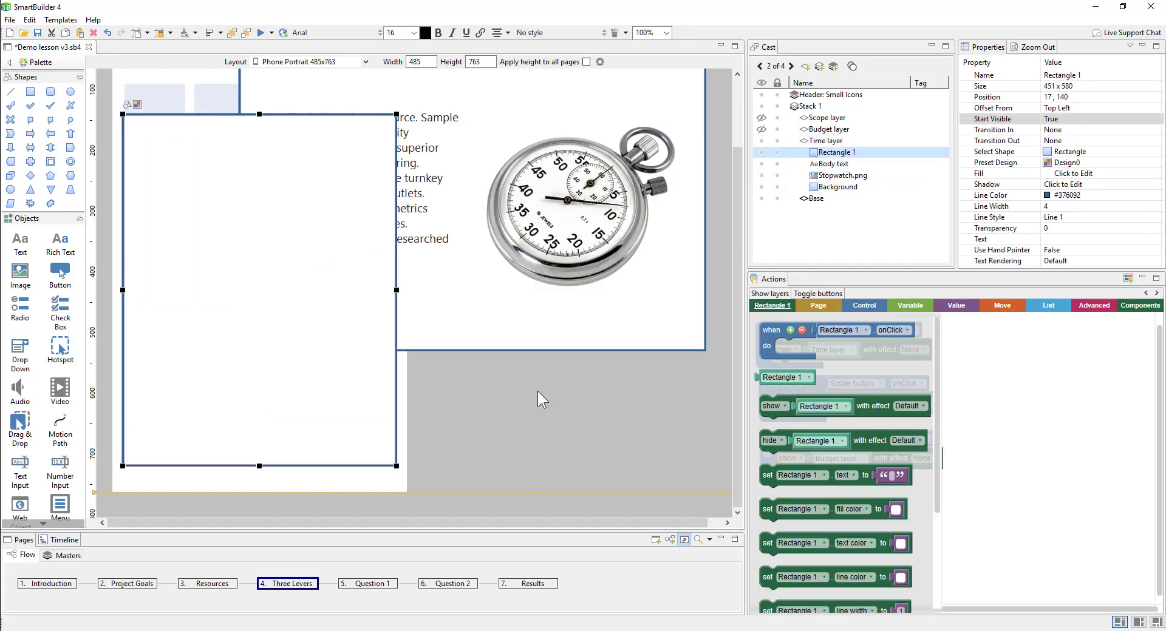
{"action": "right_click", "coordinate": [251, 305]}
{"action": "left_click", "coordinate": [292, 395]}
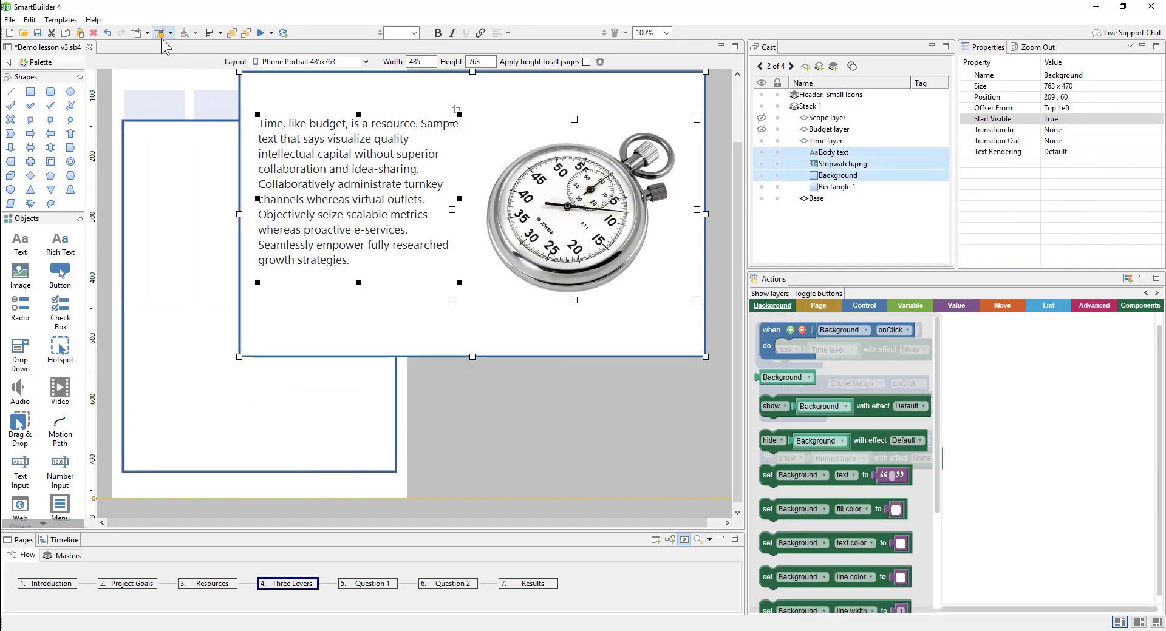
Fit the Time layer's background to the pasted rectangle at 453 x 580 and move the stopwatch picture below the body text.
{"action": "left_click_drag", "start_coordinate": [705, 356], "coordinate": [398, 472]}
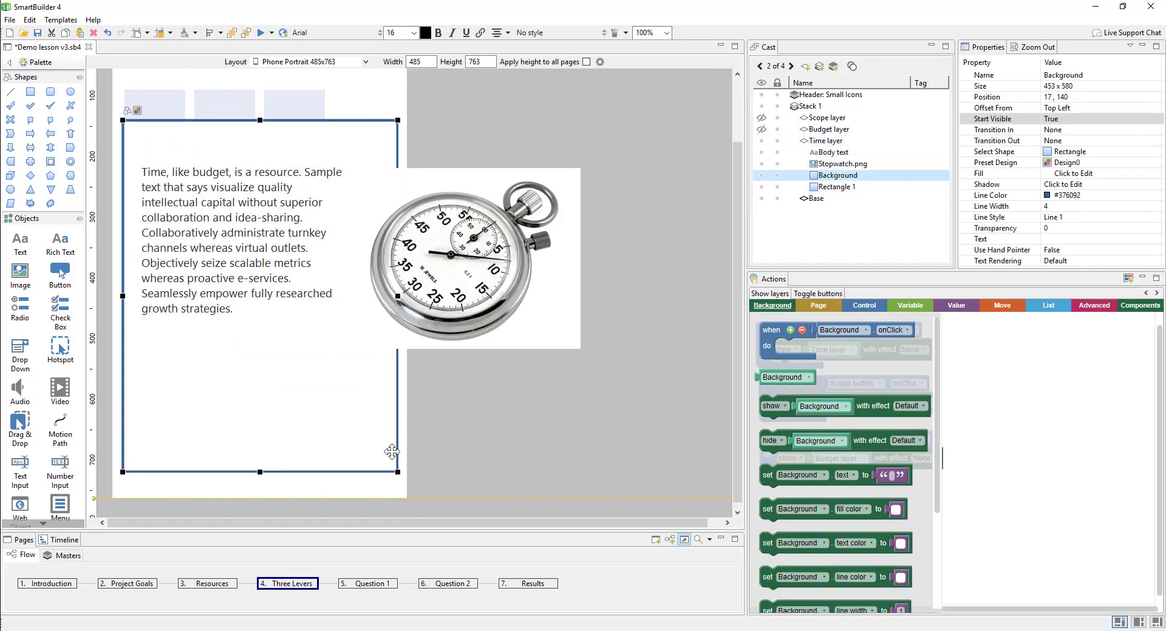
{"action": "left_click_drag", "start_coordinate": [441, 297], "coordinate": [241, 412]}
Widen the Time layer's body text to 442, center it horizontally and adjust its height on the page.
{"action": "left_click", "coordinate": [267, 218]}
{"action": "right_click", "coordinate": [254, 212]}
{"action": "left_click", "coordinate": [246, 217]}
{"action": "left_click_drag", "start_coordinate": [343, 247], "coordinate": [410, 247]}
{"action": "right_click", "coordinate": [334, 241]}
{"action": "left_click", "coordinate": [480, 476]}
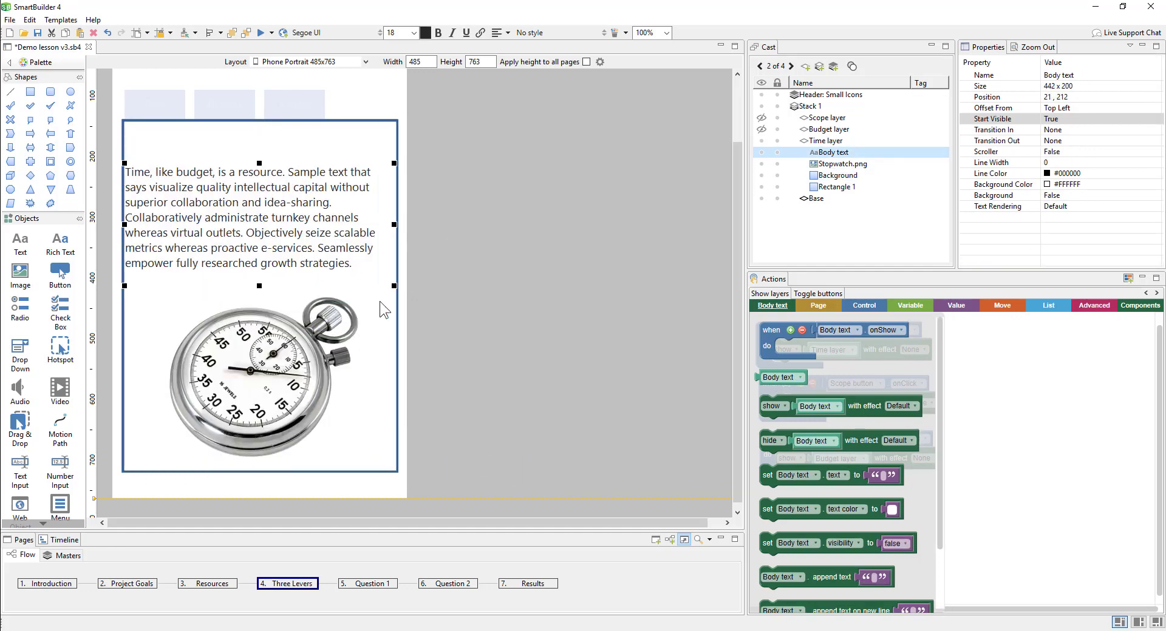
{"action": "key", "text": "Up"}
{"action": "key", "text": "Up"}
{"action": "key", "text": "Up"}
{"action": "key", "text": "Up"}
{"action": "key", "text": "Up"}
{"action": "key", "text": "Up"}
{"action": "key", "text": "ctrl+z"}
Center the stopwatch picture horizontally on the page.
{"action": "left_click", "coordinate": [279, 362]}
{"action": "right_click", "coordinate": [279, 363]}
{"action": "left_click", "coordinate": [496, 498]}
Delete the pasted rectangle from the Time layer.
{"action": "left_click", "coordinate": [826, 140]}
{"action": "left_click", "coordinate": [848, 187]}
{"action": "key", "text": "Delete"}
{"action": "scroll", "coordinate": [455, 286], "scroll_direction": "up", "scroll_amount": 2}
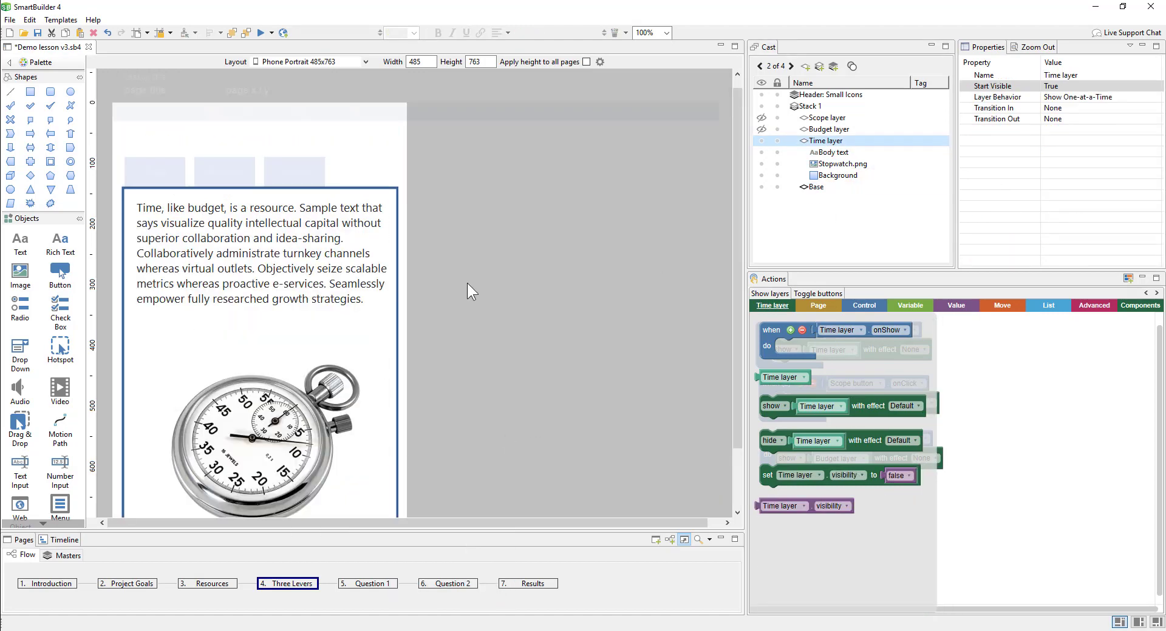
Duplicate the Scope button in the Base layer and place the copy beside it as the fourth button in the row.
{"action": "left_click", "coordinate": [309, 170]}
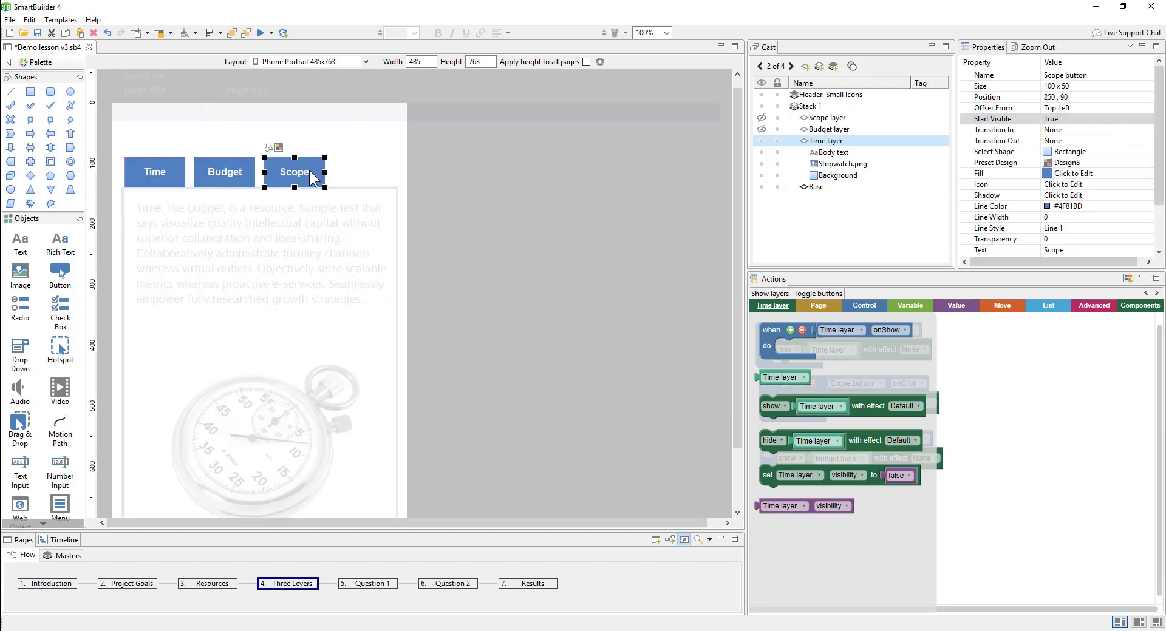
{"action": "left_click", "coordinate": [413, 194]}
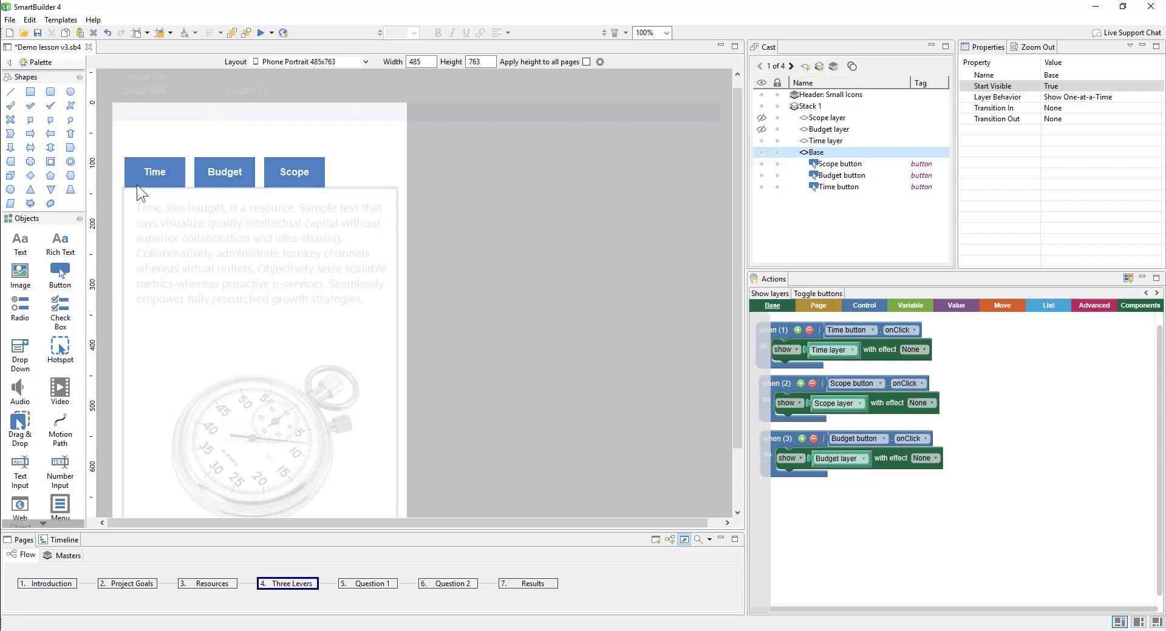
{"action": "left_click", "coordinate": [288, 179]}
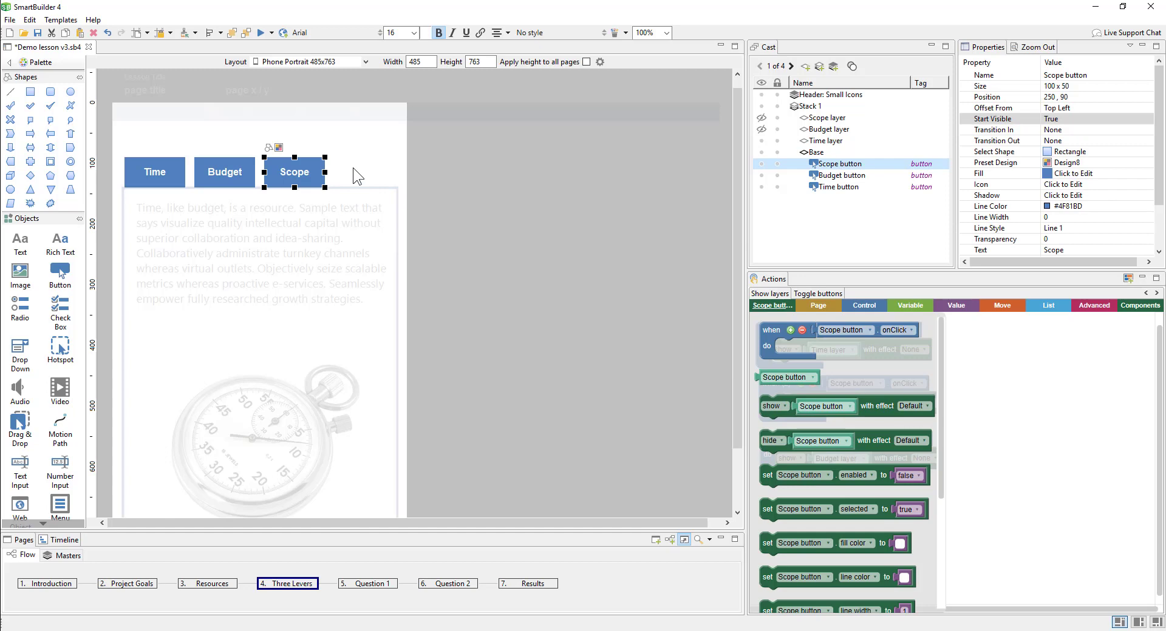
{"action": "key", "text": "ctrl+d"}
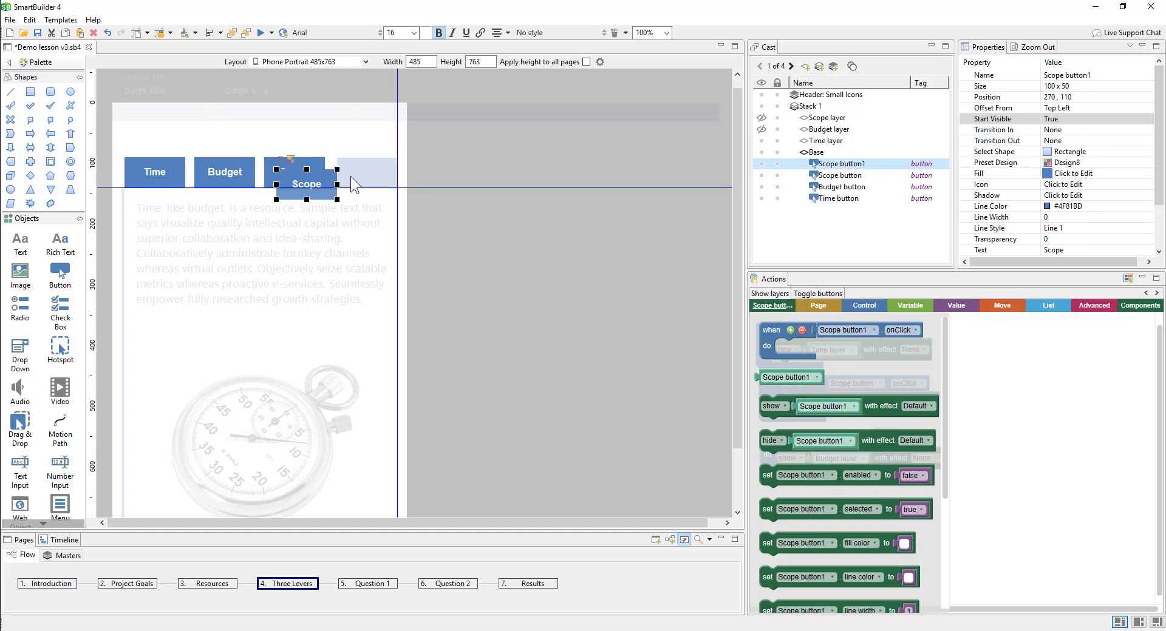
{"action": "left_click_drag", "start_coordinate": [316, 182], "coordinate": [377, 171]}
Label the new button "Item 4" and nudge it sideways to even out its spacing in the button row.
{"action": "double_click", "coordinate": [370, 172]}
{"action": "type", "text": "Item 4"}
{"action": "left_click", "coordinate": [427, 181]}
{"action": "key", "text": "shift+Left"}
{"action": "key", "text": "Right"}
{"action": "key", "text": "Right"}
{"action": "key", "text": "Right"}
{"action": "key", "text": "Right"}
{"action": "key", "text": "Right"}
{"action": "key", "text": "Right"}
{"action": "left_click", "coordinate": [435, 182]}
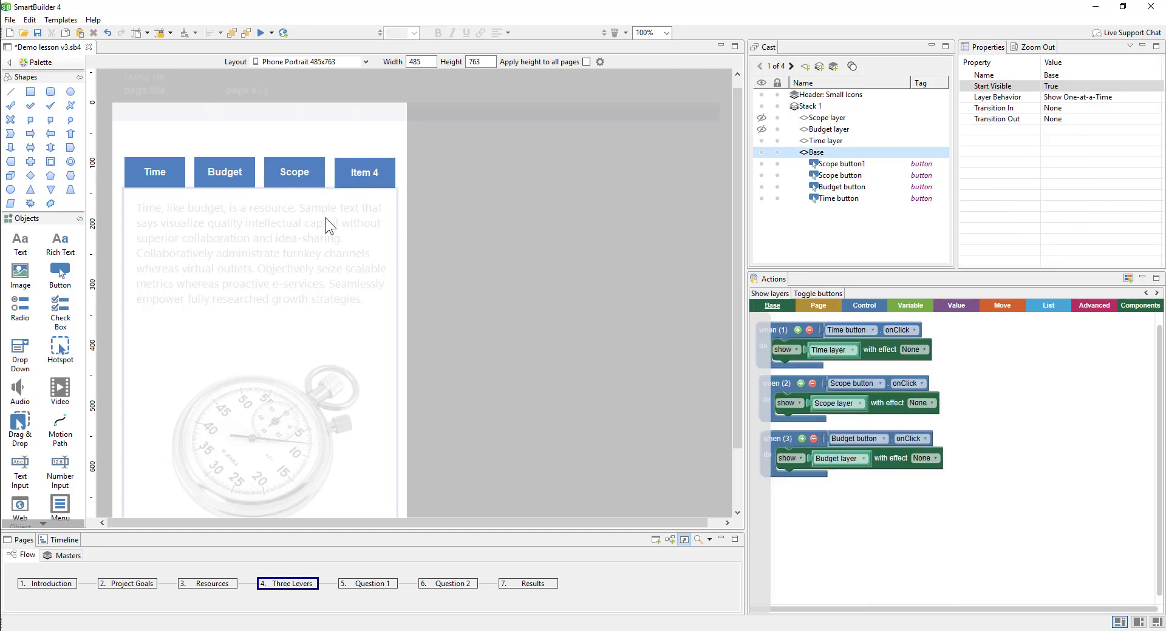
Duplicate the Scope layer.
{"action": "left_click", "coordinate": [832, 119]}
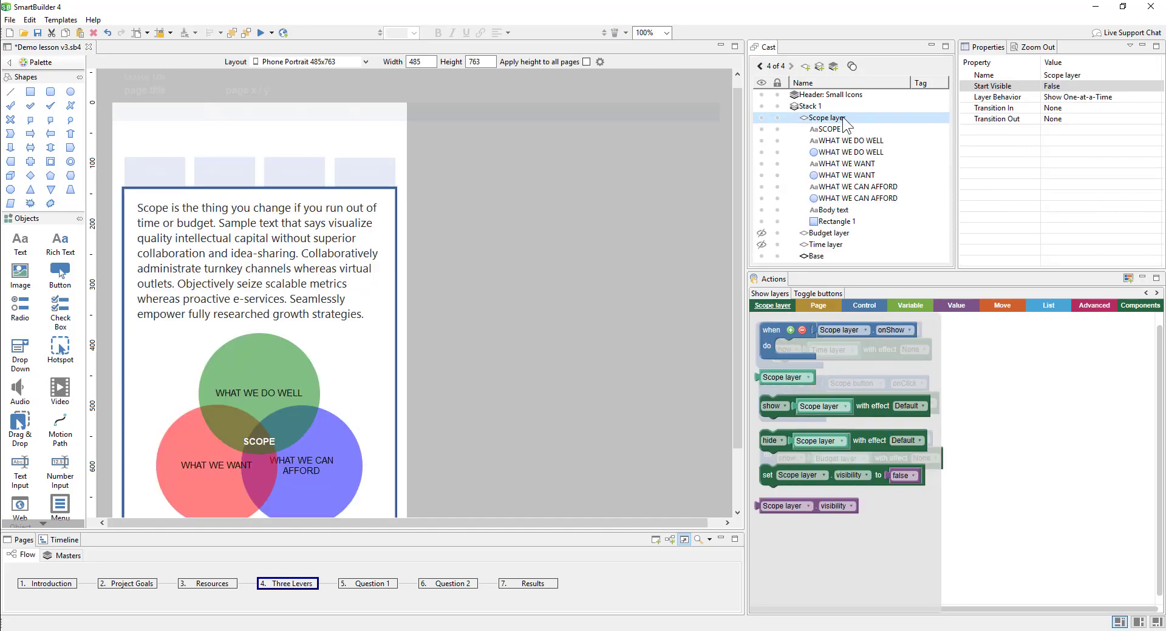
{"action": "right_click", "coordinate": [843, 117]}
{"action": "left_click", "coordinate": [865, 136]}
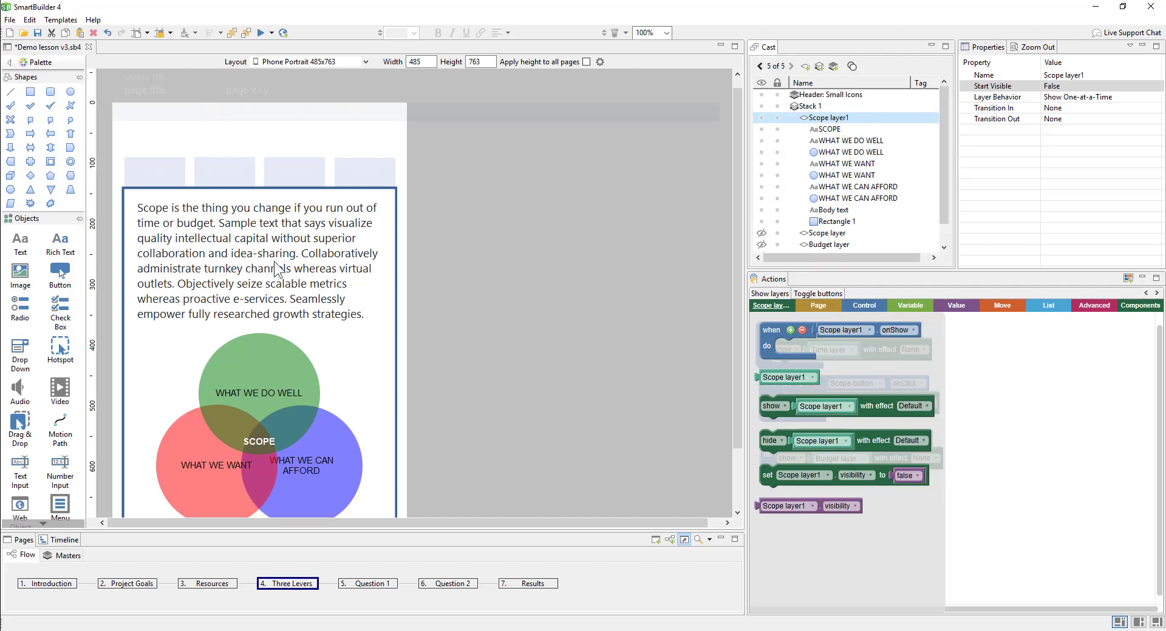
Replace the duplicated layer's body text with "Layer 4".
{"action": "double_click", "coordinate": [272, 268]}
{"action": "key", "text": "ctrl+a"}
{"action": "type", "text": "Ly"}
{"action": "key", "text": "BackSpace"}
{"action": "type", "text": "ayer 4"}
{"action": "left_click", "coordinate": [533, 277]}
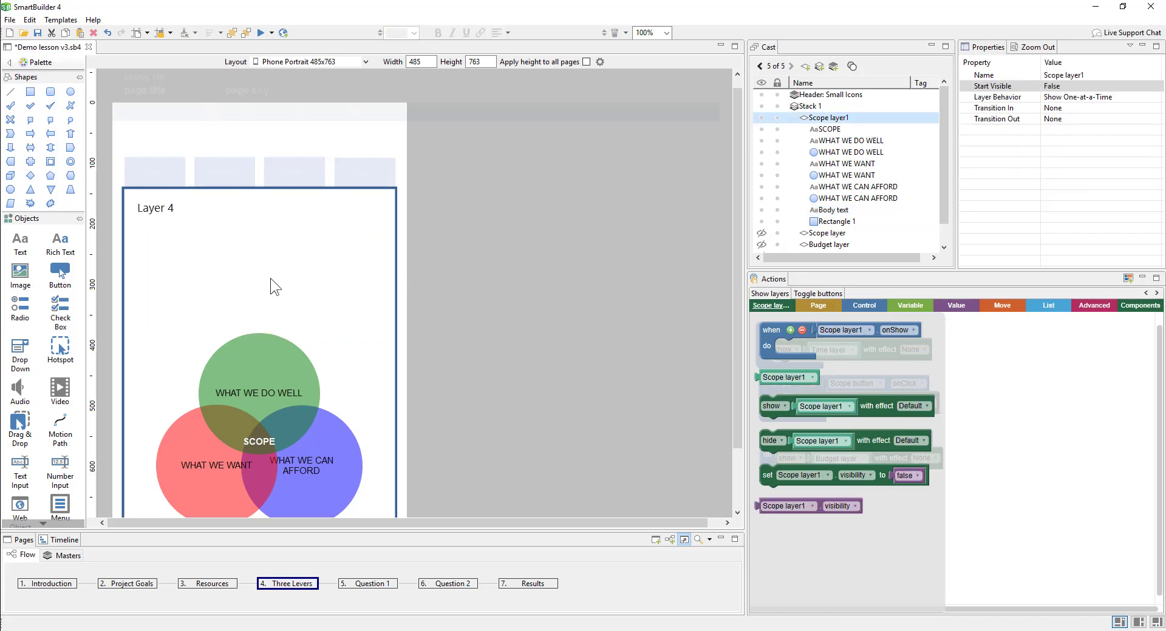
Switch to the Default 1000x563 layout and move the Item 4 button directly below the Scope button, aligned with the column.
{"action": "left_click", "coordinate": [363, 62]}
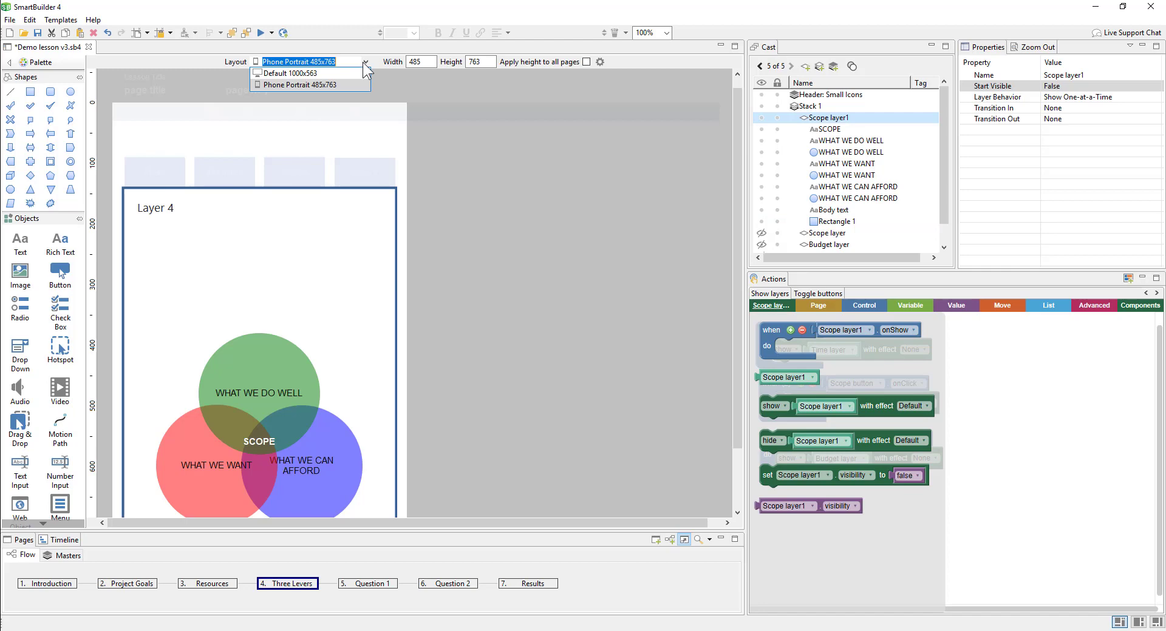
{"action": "left_click", "coordinate": [329, 74]}
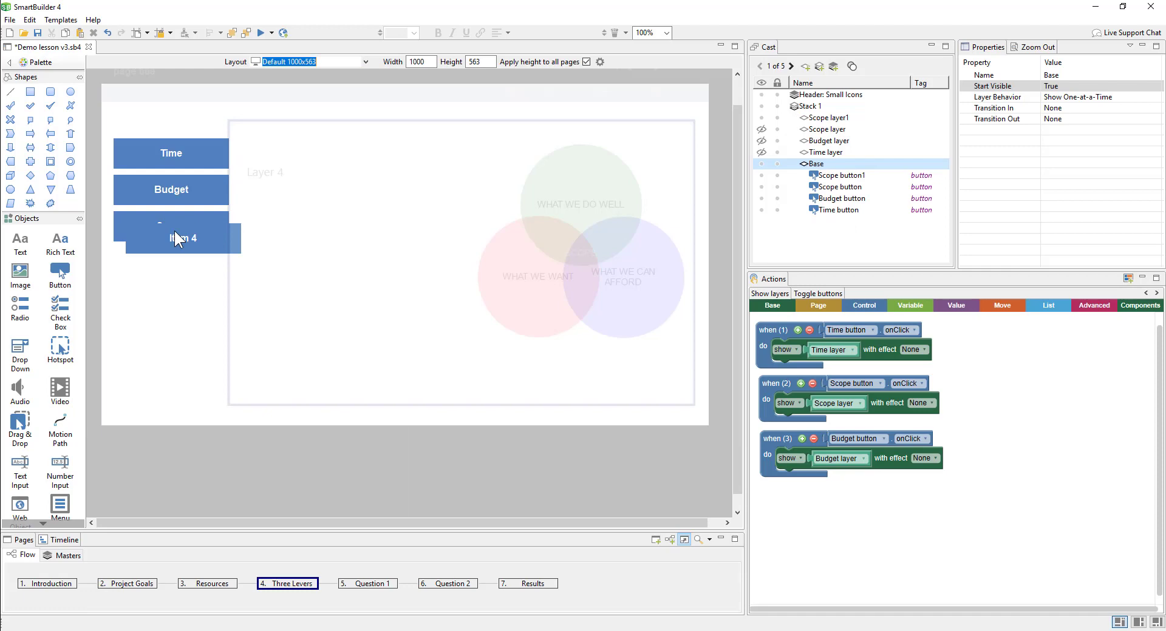
{"action": "left_click", "coordinate": [173, 242]}
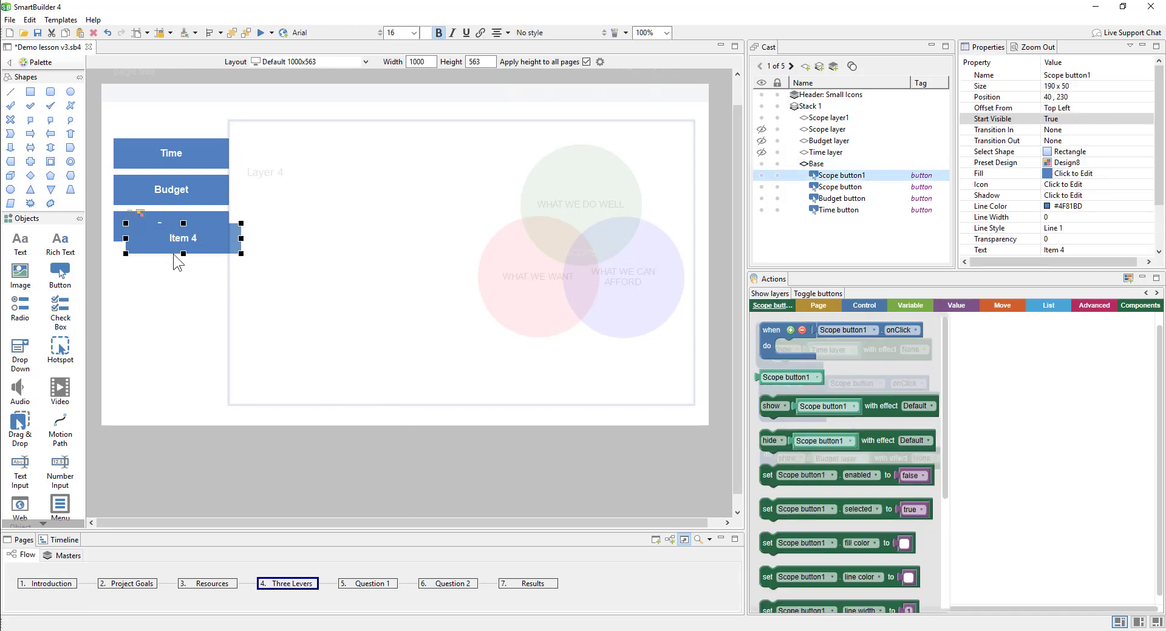
{"action": "left_click_drag", "start_coordinate": [172, 243], "coordinate": [159, 270]}
{"action": "left_click", "coordinate": [166, 328]}
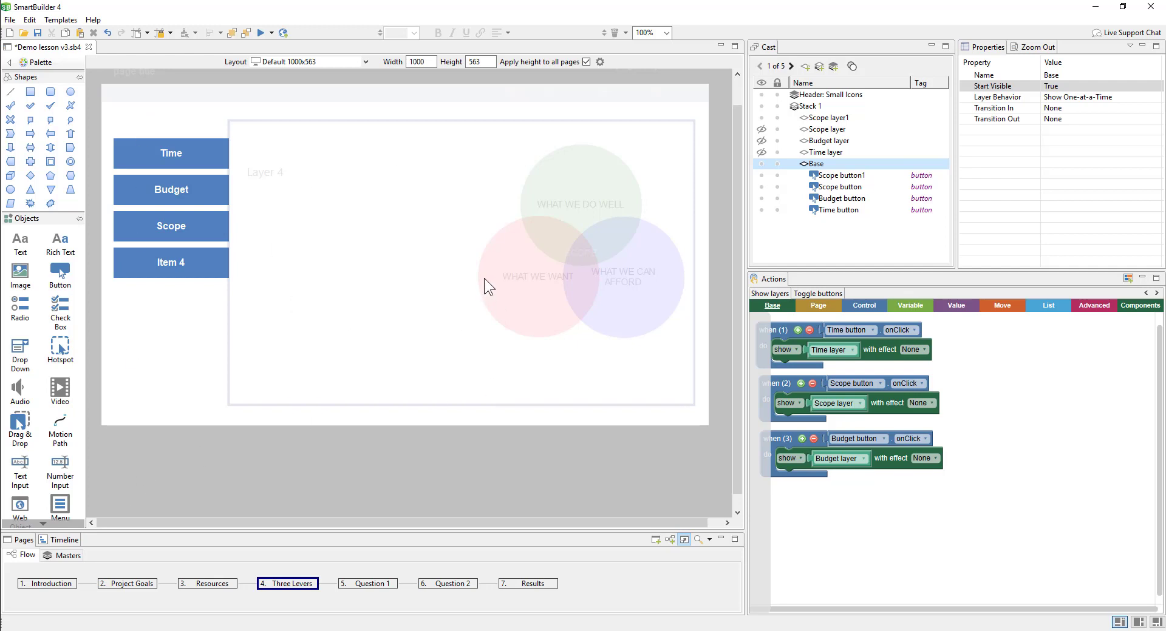
Switch back to the Phone Portrait 485x763 layout.
{"action": "left_click", "coordinate": [363, 60]}
{"action": "left_click", "coordinate": [344, 83]}
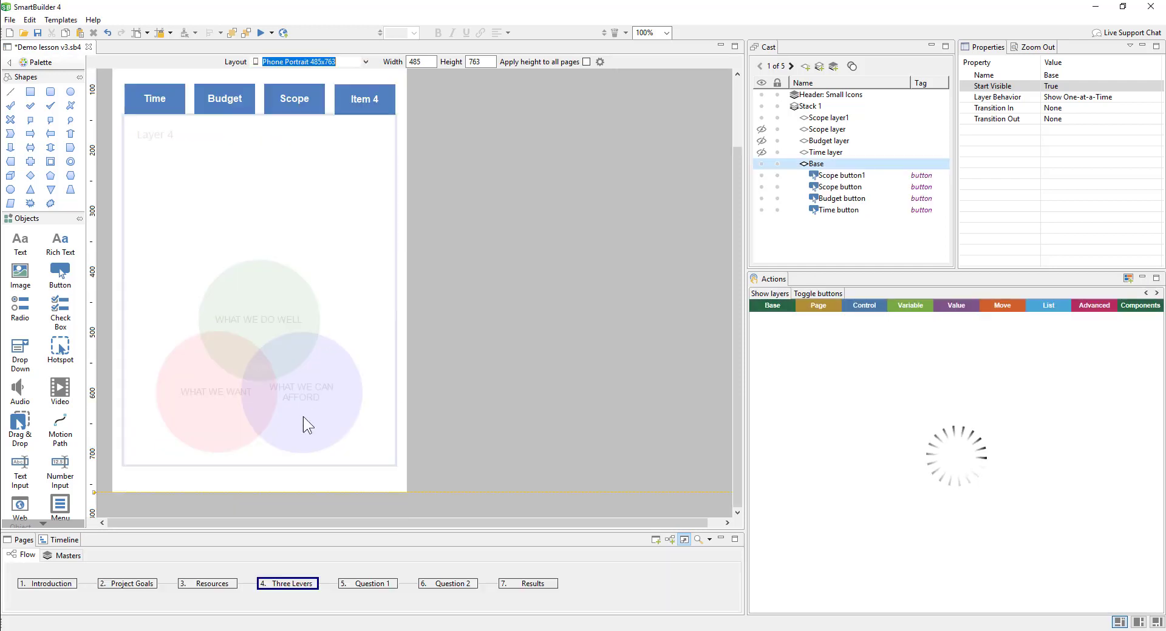
Open the Question 1 page and view its answer options and Correct Feedback layer.
{"action": "left_click", "coordinate": [362, 584]}
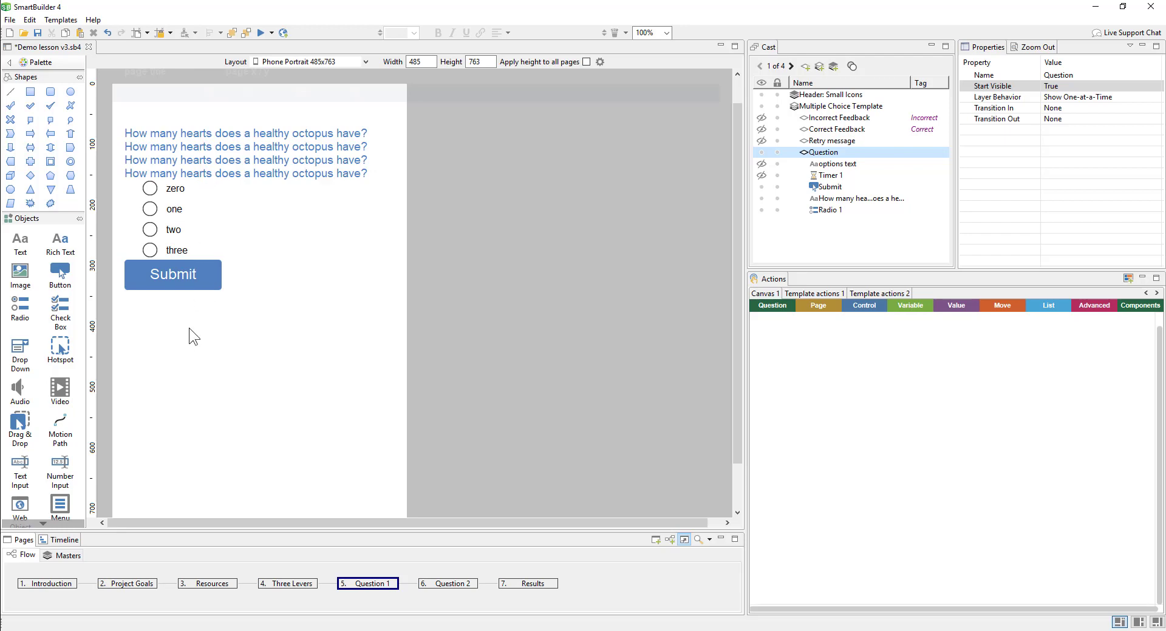
{"action": "left_click", "coordinate": [301, 238]}
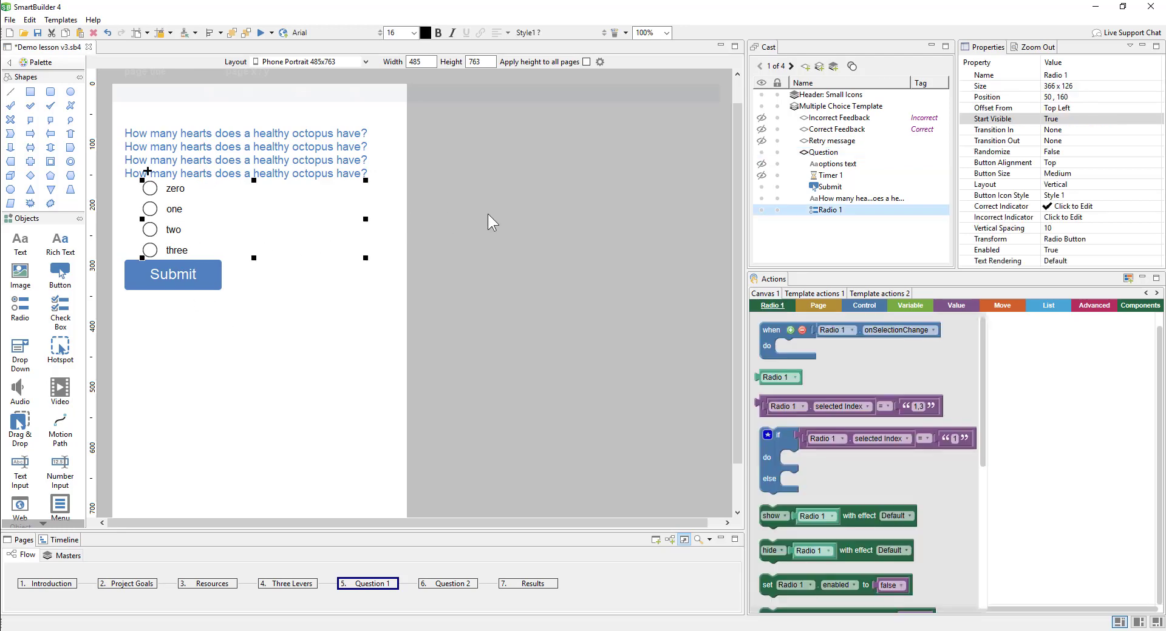
{"action": "left_click", "coordinate": [847, 130]}
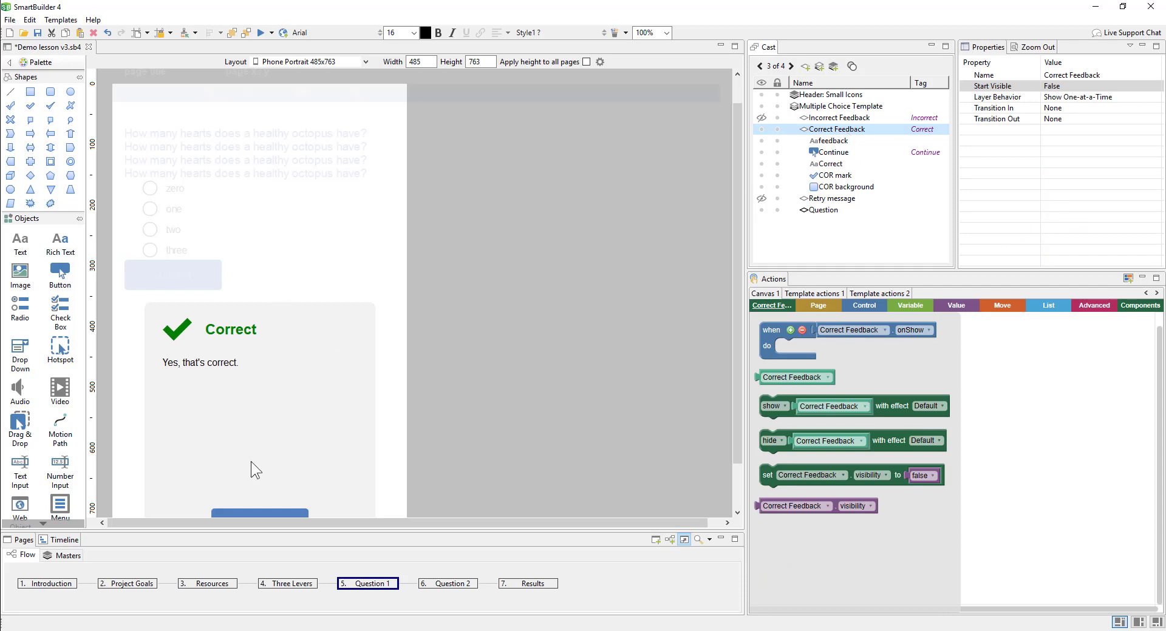
Move the Question 1 question text up about 20 pixels, away from the answer options.
{"action": "left_click", "coordinate": [336, 173]}
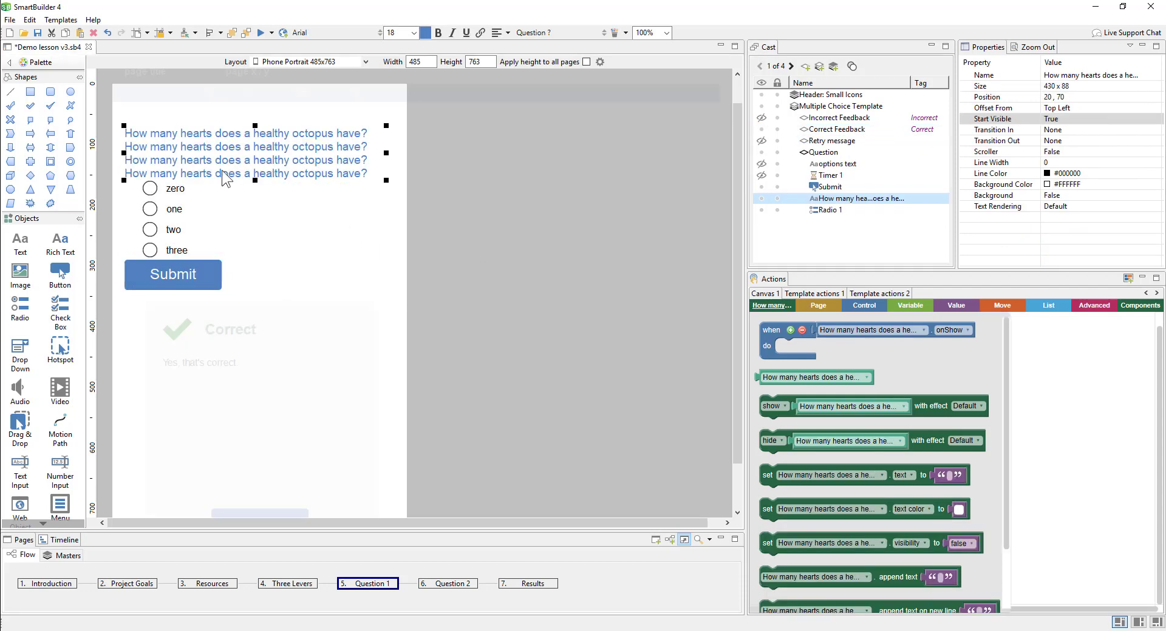
{"action": "key", "text": "Up"}
{"action": "key", "text": "Up"}
{"action": "key", "text": "Up"}
{"action": "key", "text": "Up"}
{"action": "key", "text": "Up"}
{"action": "key", "text": "Up"}
{"action": "key", "text": "Up"}
{"action": "key", "text": "Up"}
{"action": "key", "text": "Up"}
{"action": "key", "text": "Up"}
{"action": "key", "text": "Up"}
{"action": "key", "text": "Up"}
{"action": "key", "text": "Up"}
{"action": "key", "text": "Up"}
{"action": "key", "text": "Up"}
{"action": "key", "text": "Up"}
{"action": "key", "text": "Up"}
{"action": "key", "text": "Up"}
{"action": "key", "text": "Up"}
{"action": "key", "text": "Up"}
Move the Question 1 Submit button down about 10 pixels, away from the answer options.
{"action": "left_click", "coordinate": [219, 284]}
{"action": "key", "text": "Down"}
{"action": "key", "text": "Down"}
{"action": "key", "text": "Down"}
{"action": "key", "text": "Down"}
{"action": "key", "text": "Down"}
{"action": "key", "text": "Down"}
{"action": "key", "text": "Down"}
{"action": "key", "text": "Down"}
{"action": "key", "text": "Down"}
{"action": "key", "text": "Down"}
{"action": "left_click", "coordinate": [220, 244]}
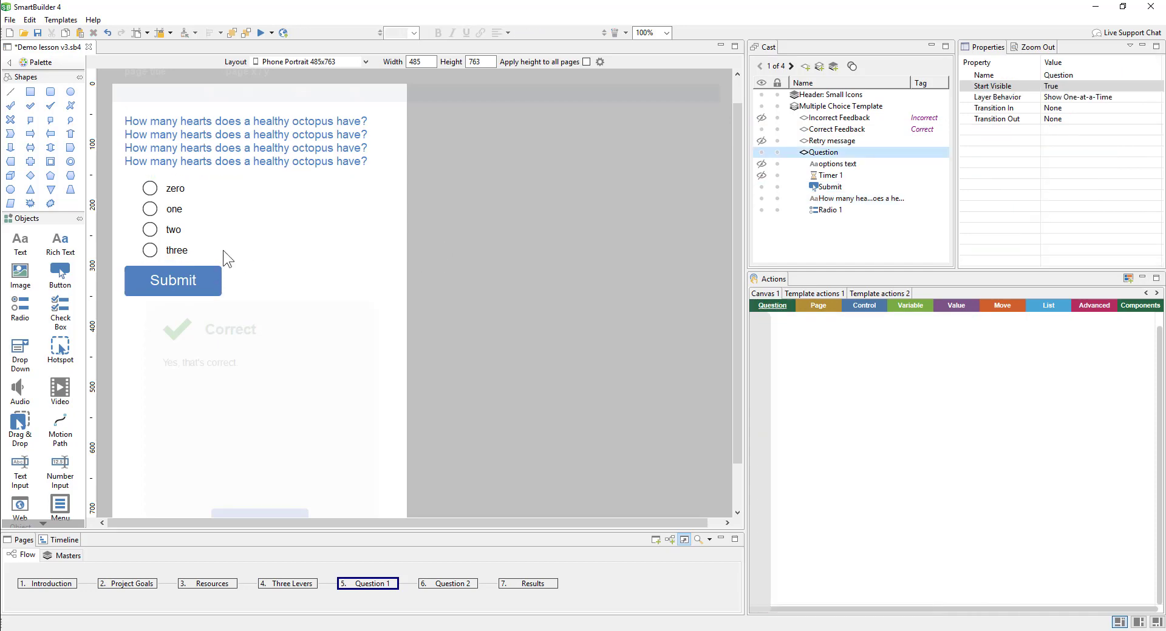
Open the Question 2 page and move its check box options up about 10 pixels.
{"action": "left_click", "coordinate": [465, 585]}
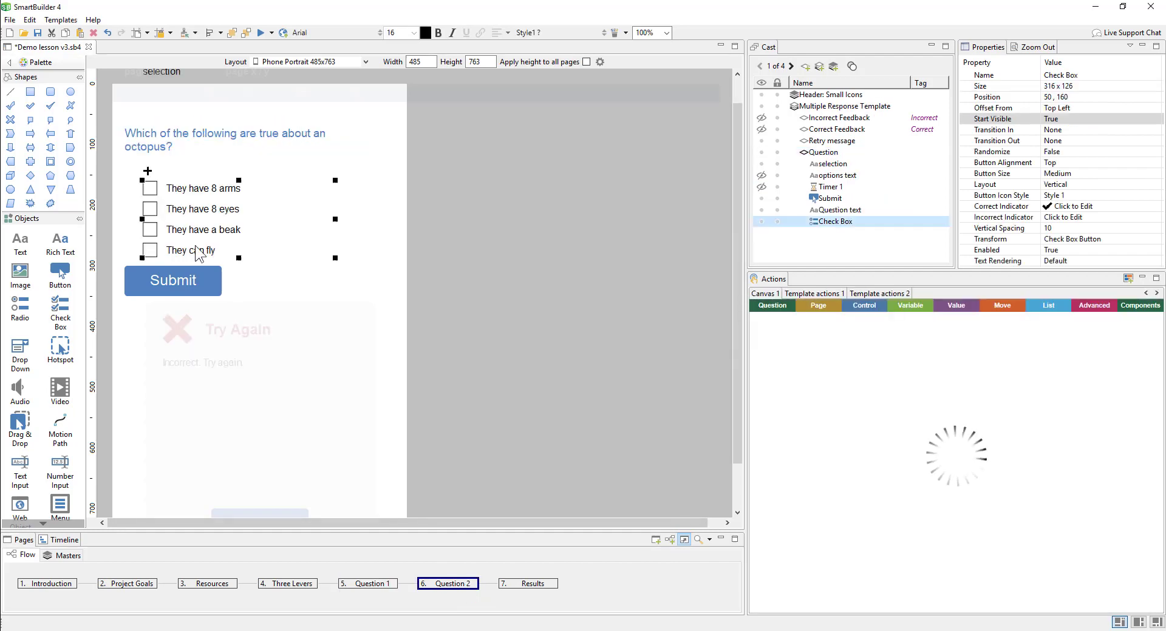
{"action": "key", "text": "shift+Up"}
{"action": "left_click", "coordinate": [435, 194]}
{"action": "scroll", "coordinate": [359, 413], "scroll_direction": "down", "scroll_amount": 1}
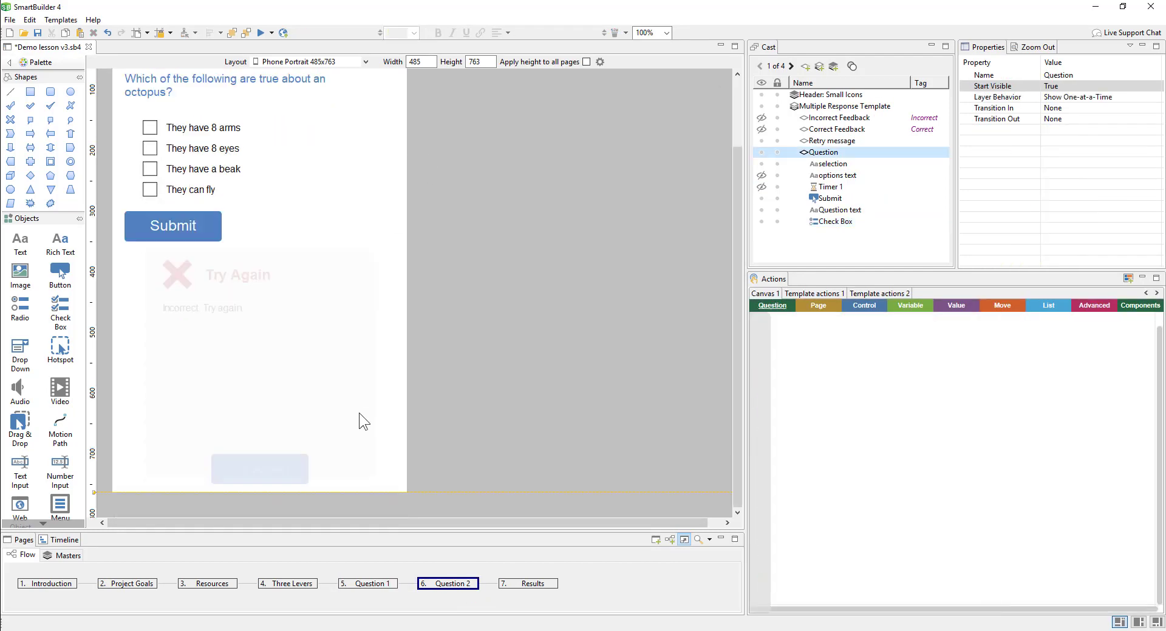
Check the Results page, and preview the lesson from the Introduction page in a window narrowed to phone width.
{"action": "left_click", "coordinate": [527, 583]}
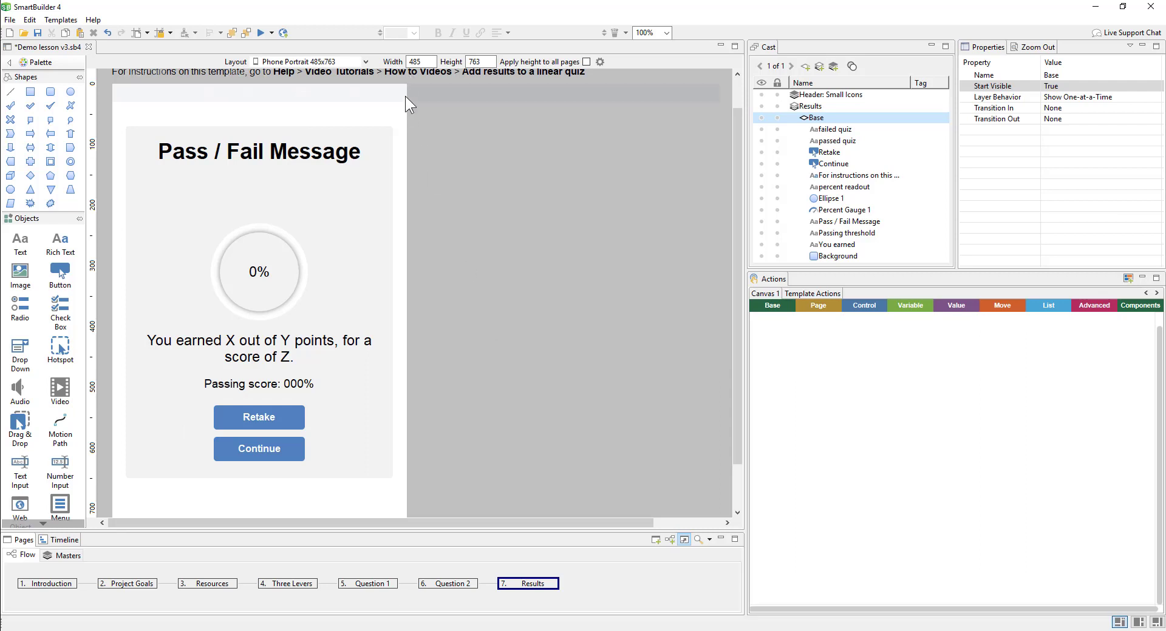
{"action": "left_click", "coordinate": [43, 589]}
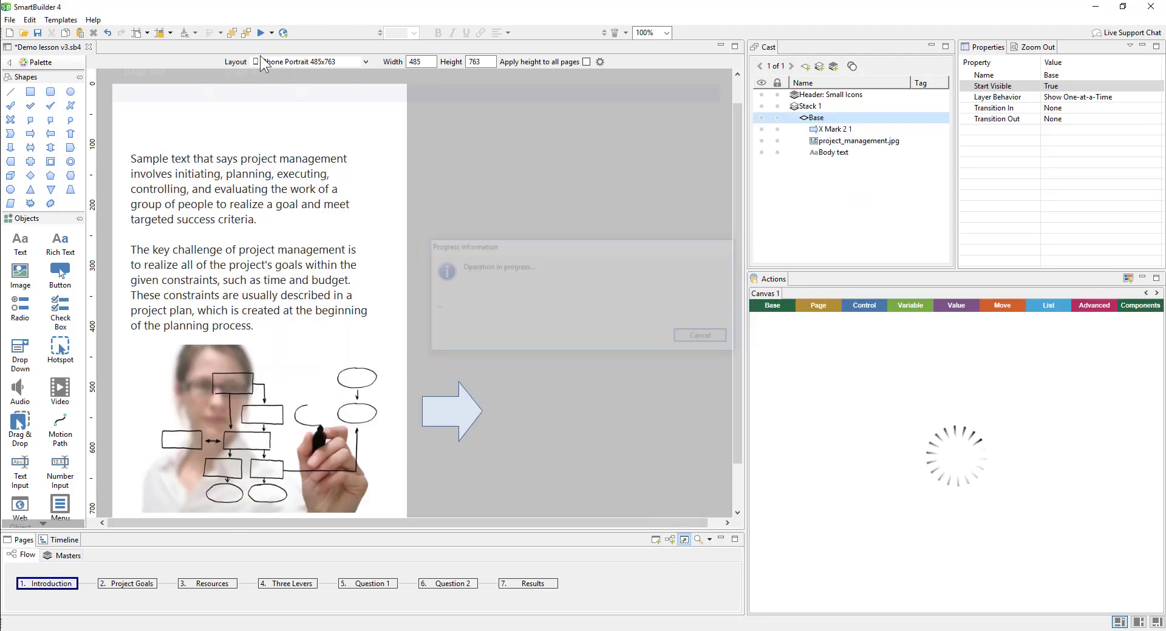
{"action": "left_click", "coordinate": [260, 34]}
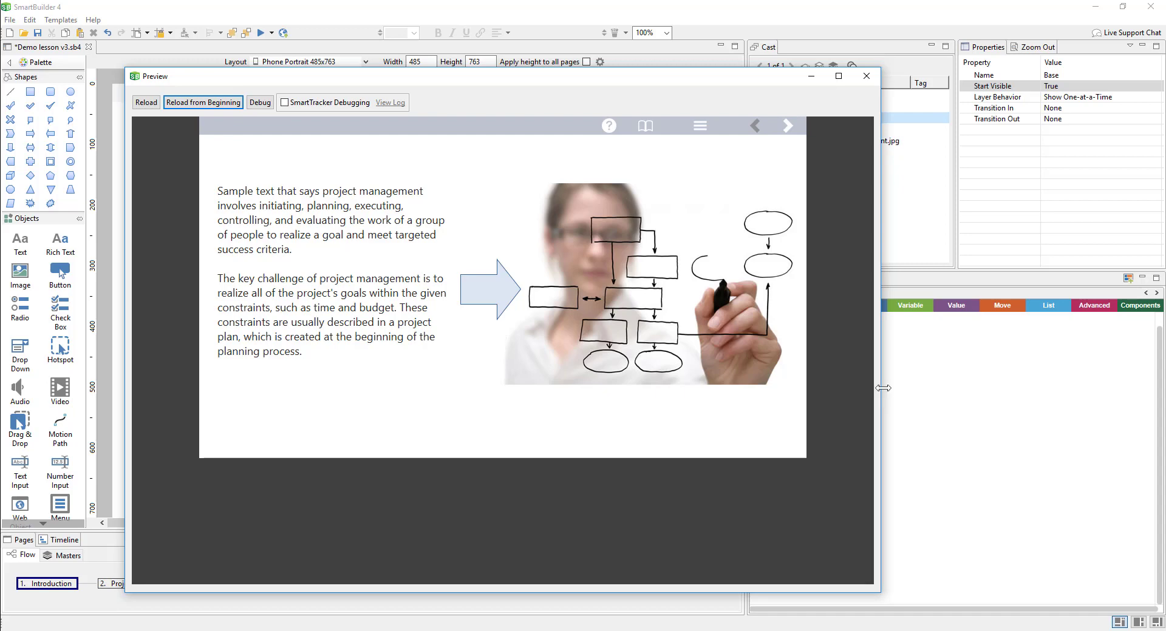
{"action": "left_click_drag", "start_coordinate": [881, 388], "coordinate": [590, 395]}
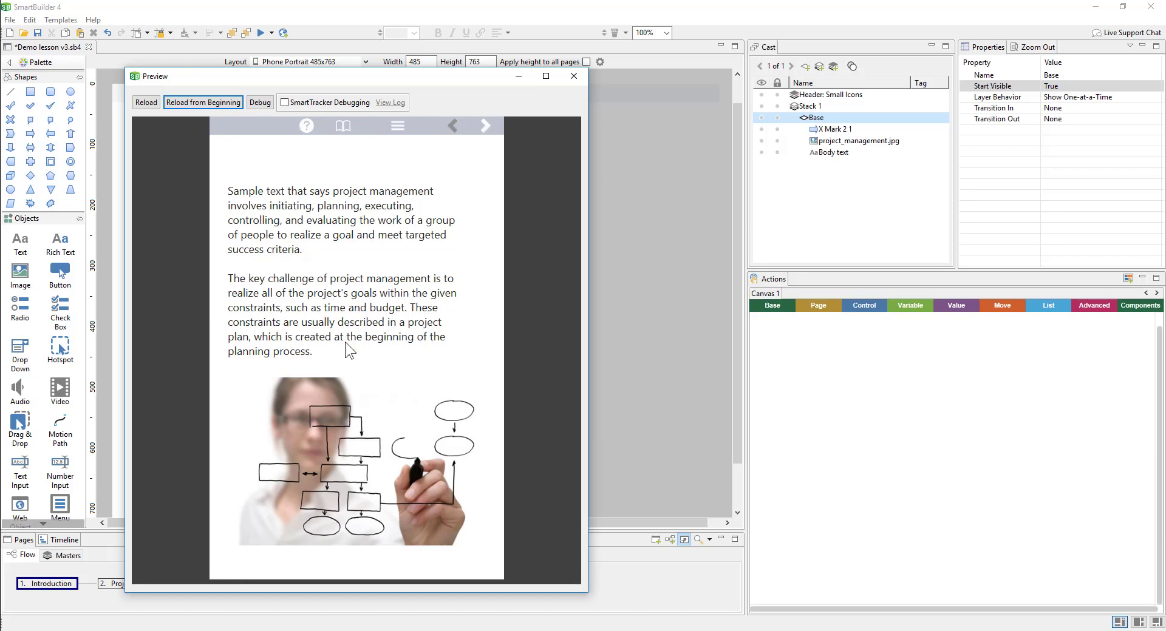
Advance the preview through Project Goals, compare Resources at wide and narrow widths, and view the Scope tab on Three Levers.
{"action": "left_click", "coordinate": [486, 127]}
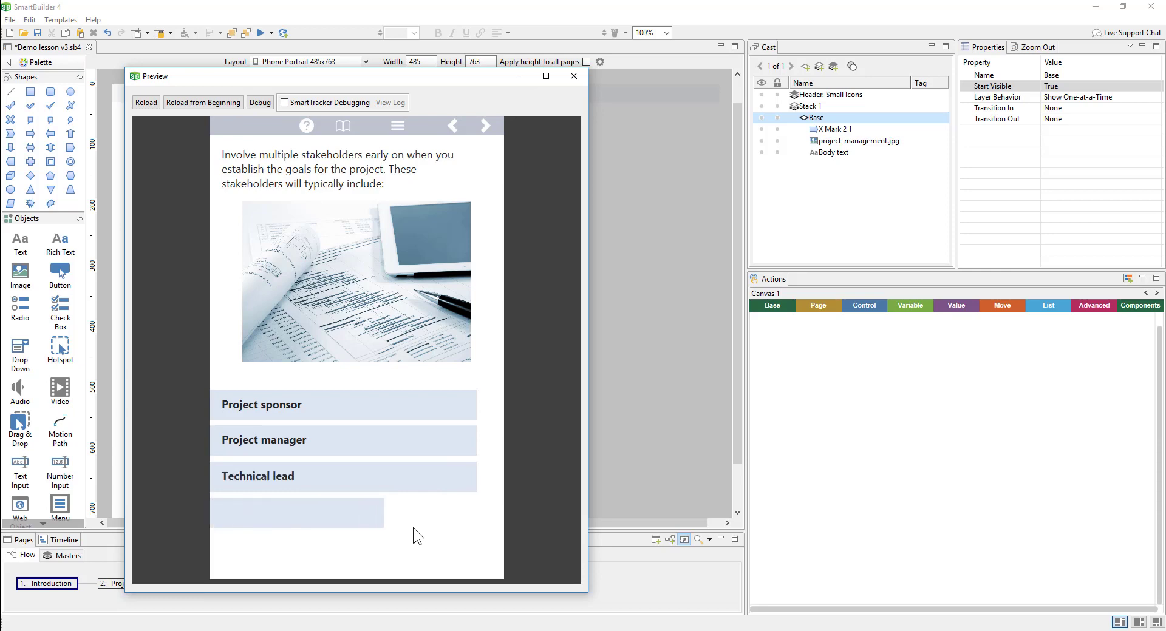
{"action": "left_click", "coordinate": [493, 124]}
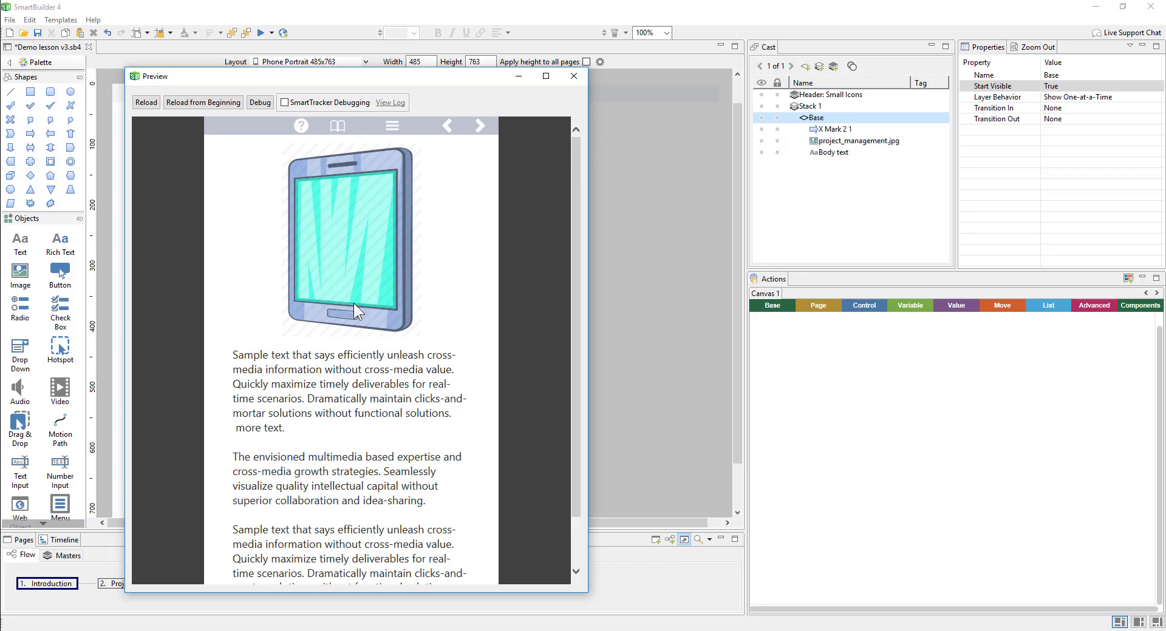
{"action": "left_click_drag", "start_coordinate": [586, 274], "coordinate": [814, 247]}
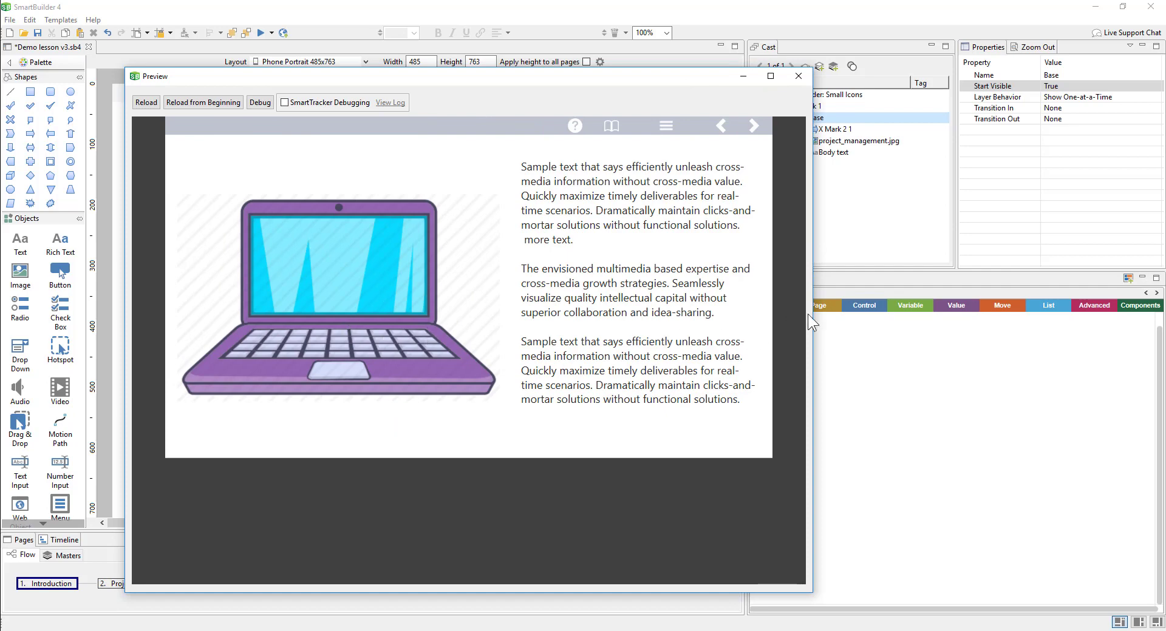
{"action": "left_click_drag", "start_coordinate": [811, 315], "coordinate": [626, 331]}
{"action": "left_click", "coordinate": [498, 126]}
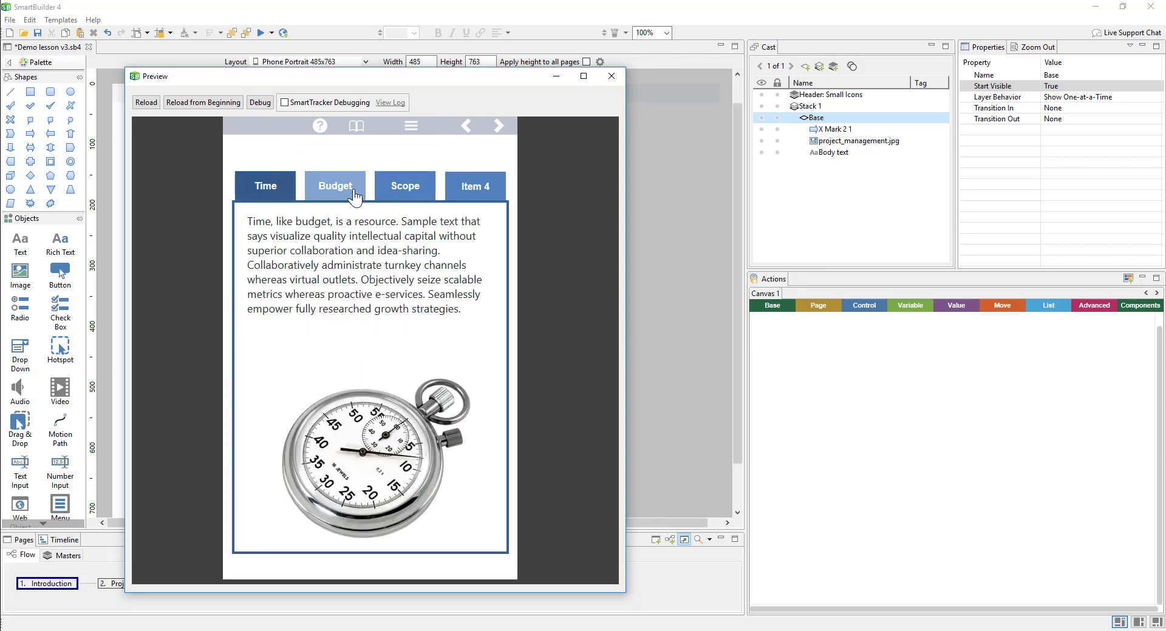
{"action": "left_click", "coordinate": [406, 187]}
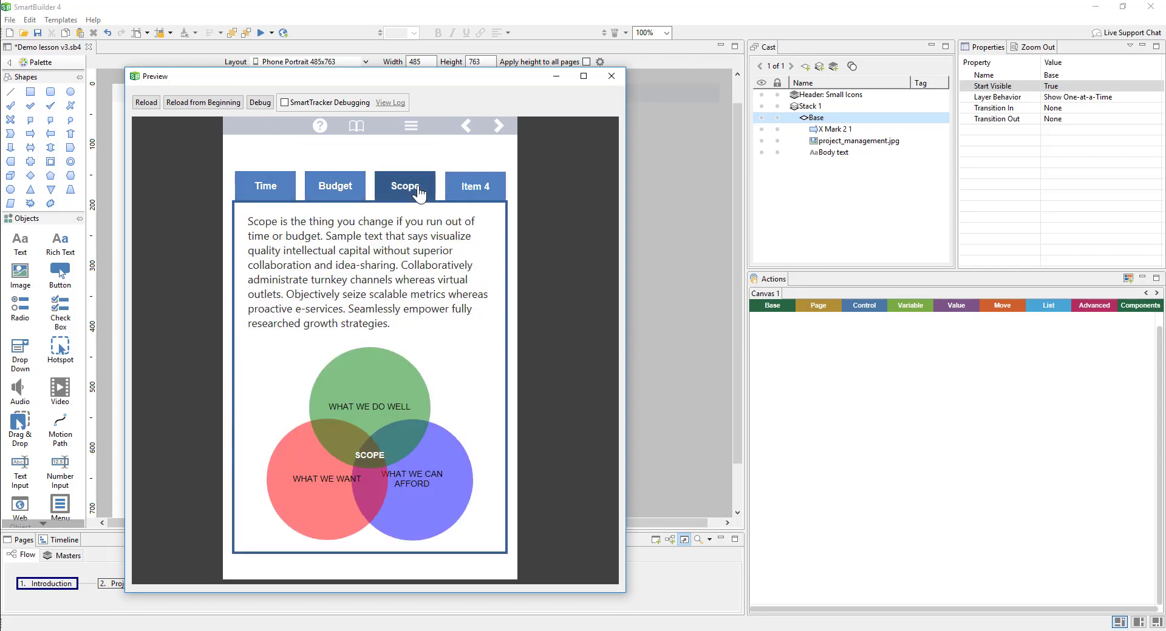
Run through the quiz in the preview, answering "one" and "They have 8 eyes", view the Results page and close the preview.
{"action": "left_click", "coordinate": [499, 129]}
{"action": "left_click", "coordinate": [294, 246]}
{"action": "left_click", "coordinate": [273, 318]}
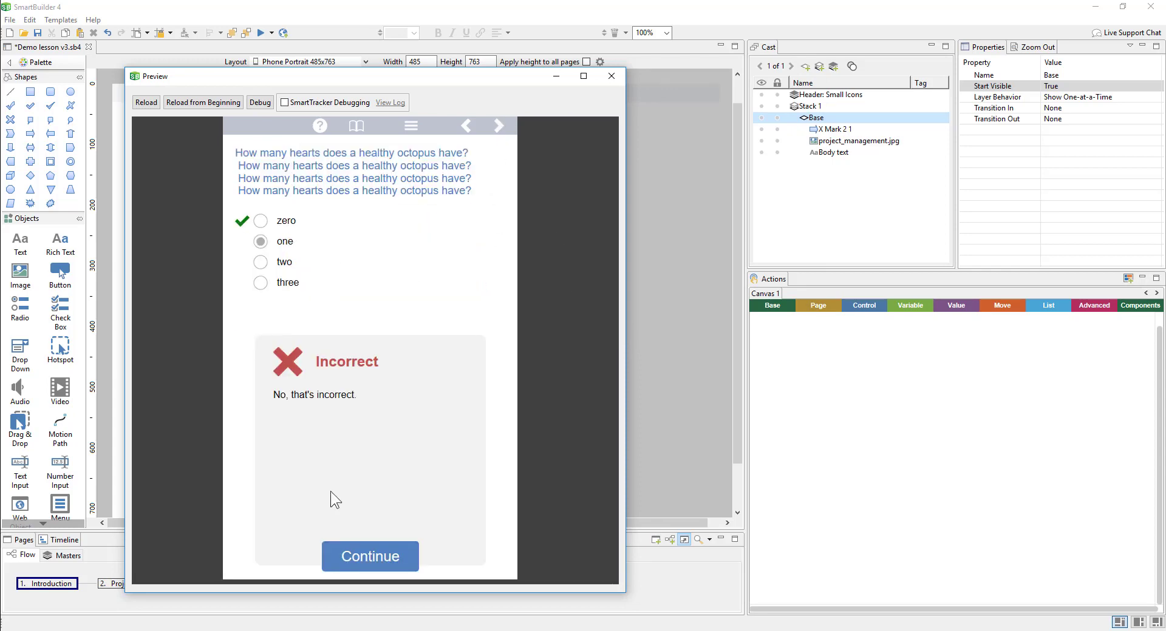
{"action": "left_click", "coordinate": [345, 549]}
{"action": "left_click", "coordinate": [334, 241]}
{"action": "left_click", "coordinate": [300, 314]}
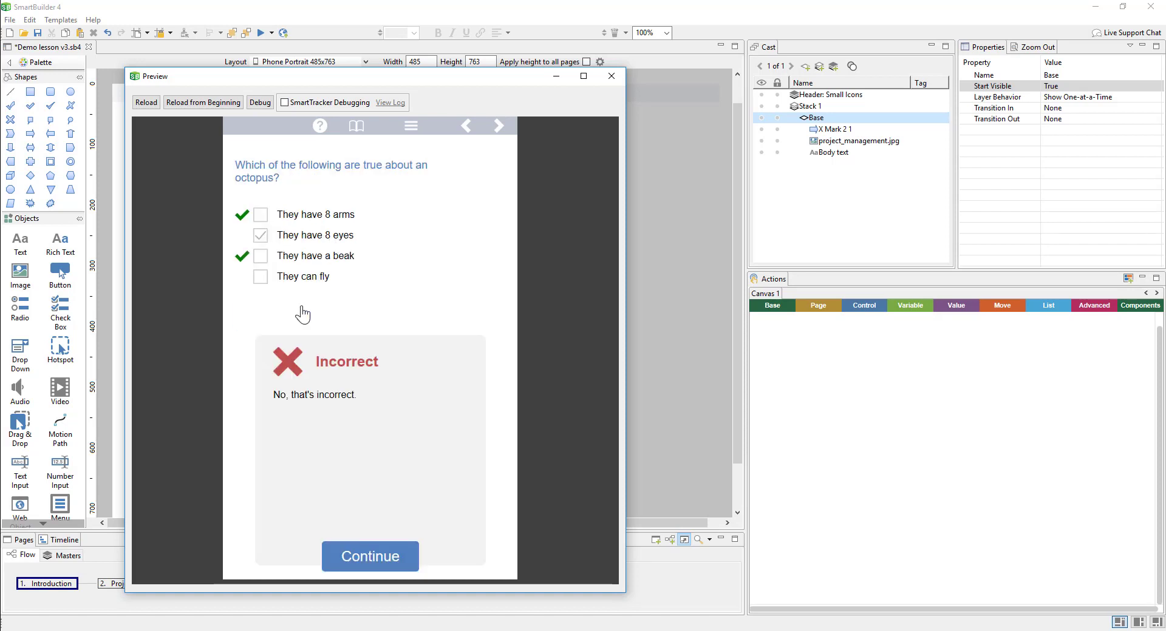
{"action": "left_click", "coordinate": [344, 560]}
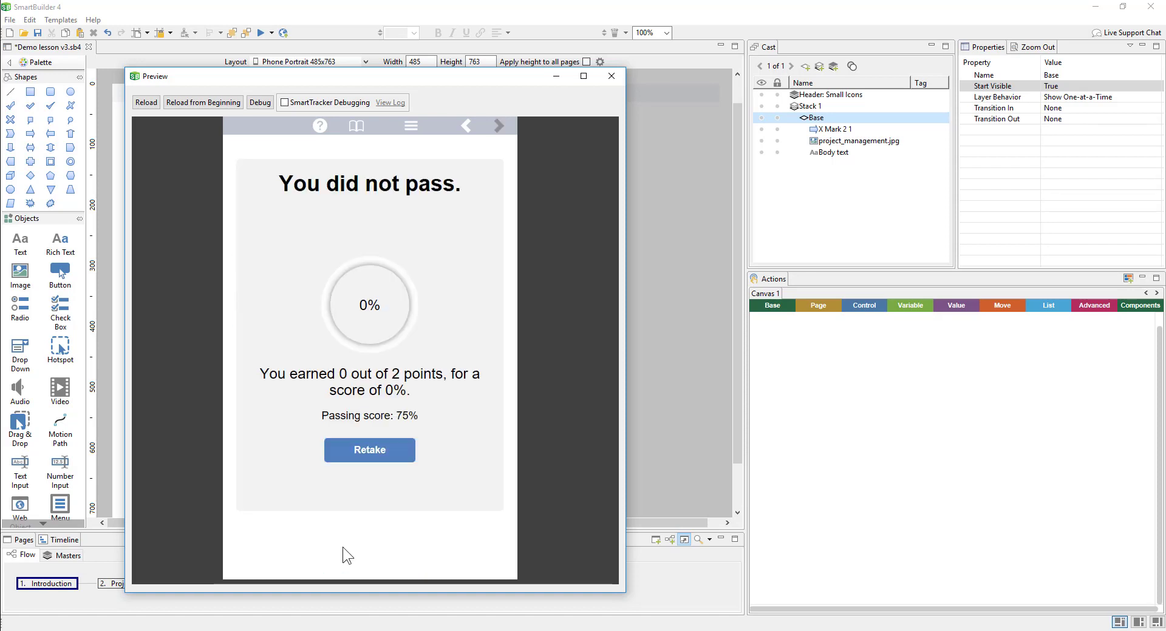
{"action": "left_click", "coordinate": [605, 81]}
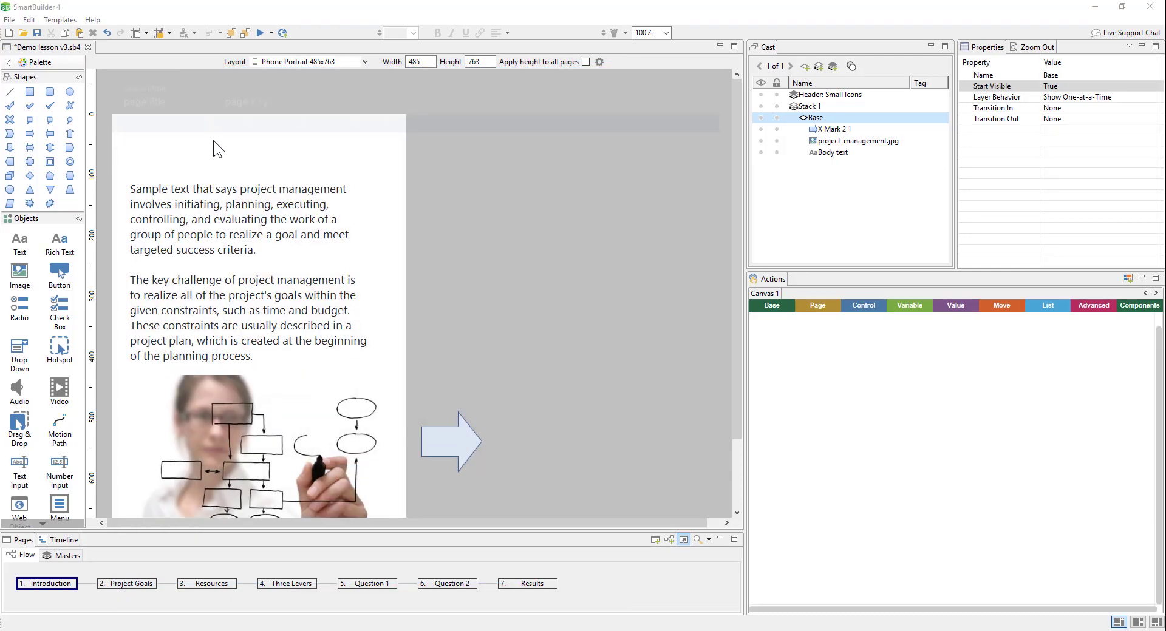
Preview the Introduction page at several window heights, examining how its content and header behave while scrolling, and close the preview.
{"action": "left_click", "coordinate": [261, 34]}
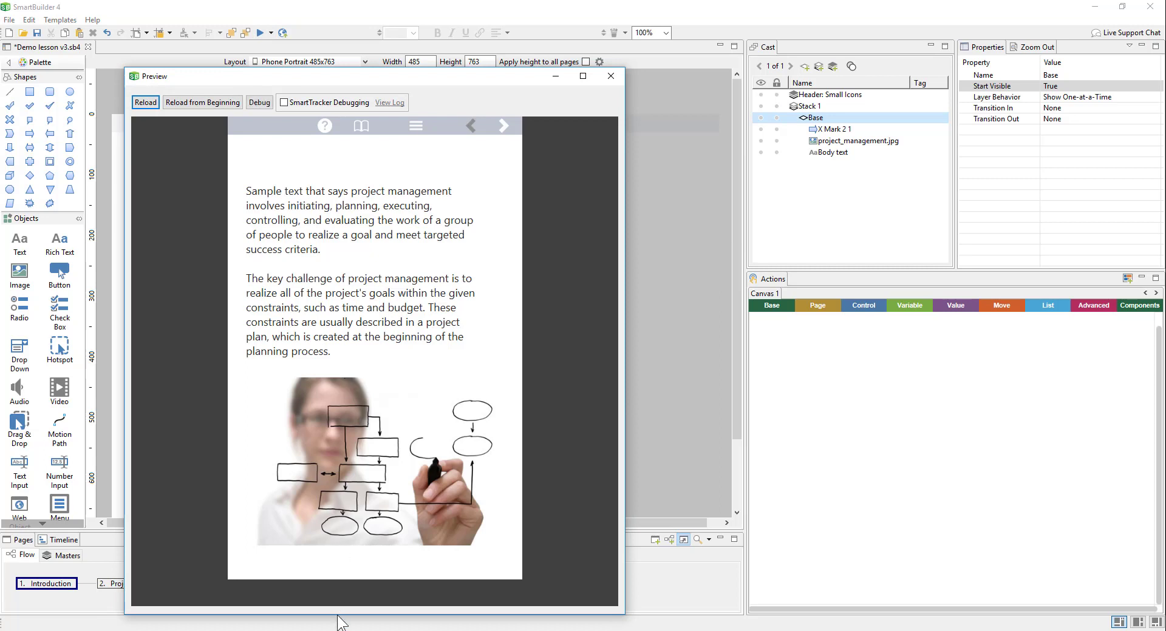
{"action": "left_click_drag", "start_coordinate": [341, 615], "coordinate": [355, 432]}
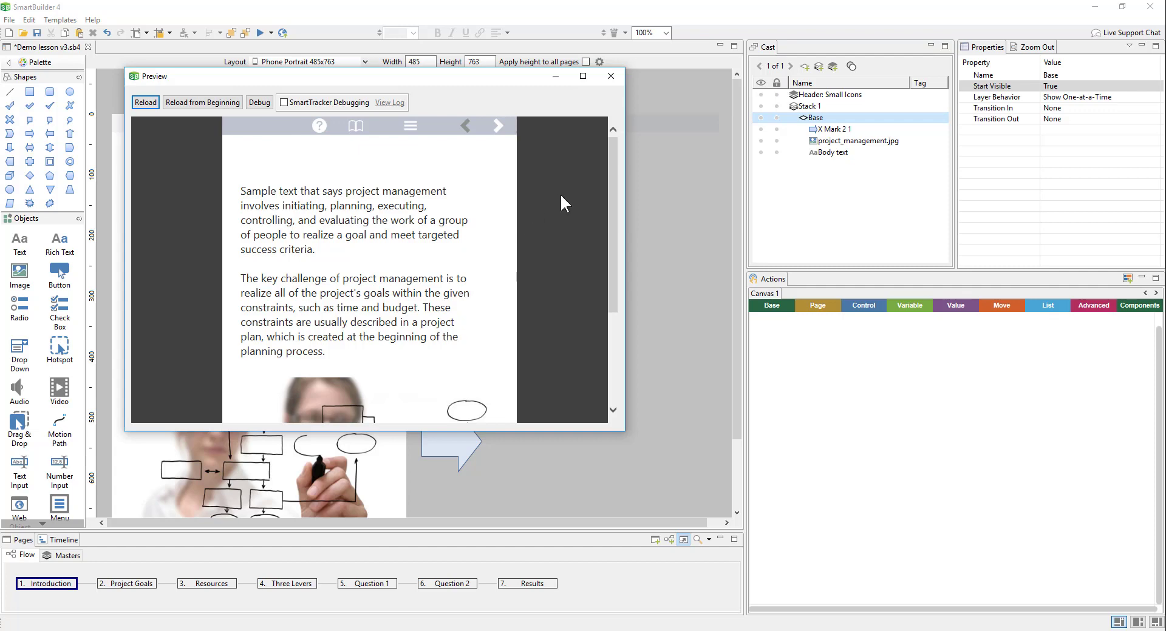
{"action": "scroll", "coordinate": [560, 194], "scroll_direction": "down", "scroll_amount": 3}
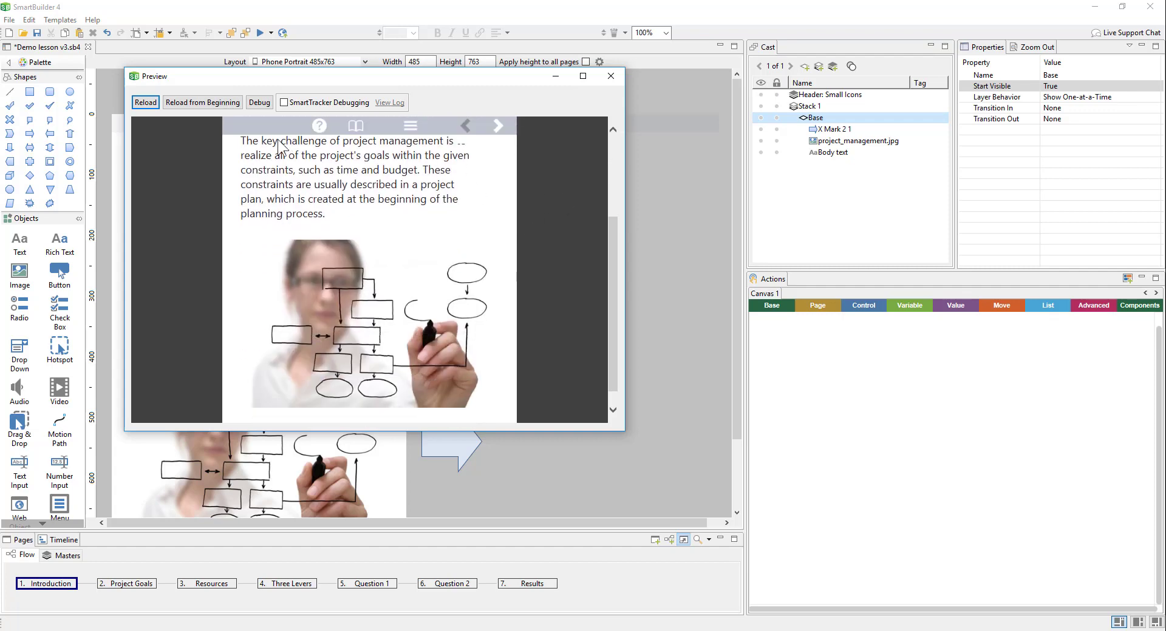
{"action": "scroll", "coordinate": [500, 156], "scroll_direction": "down", "scroll_amount": 1}
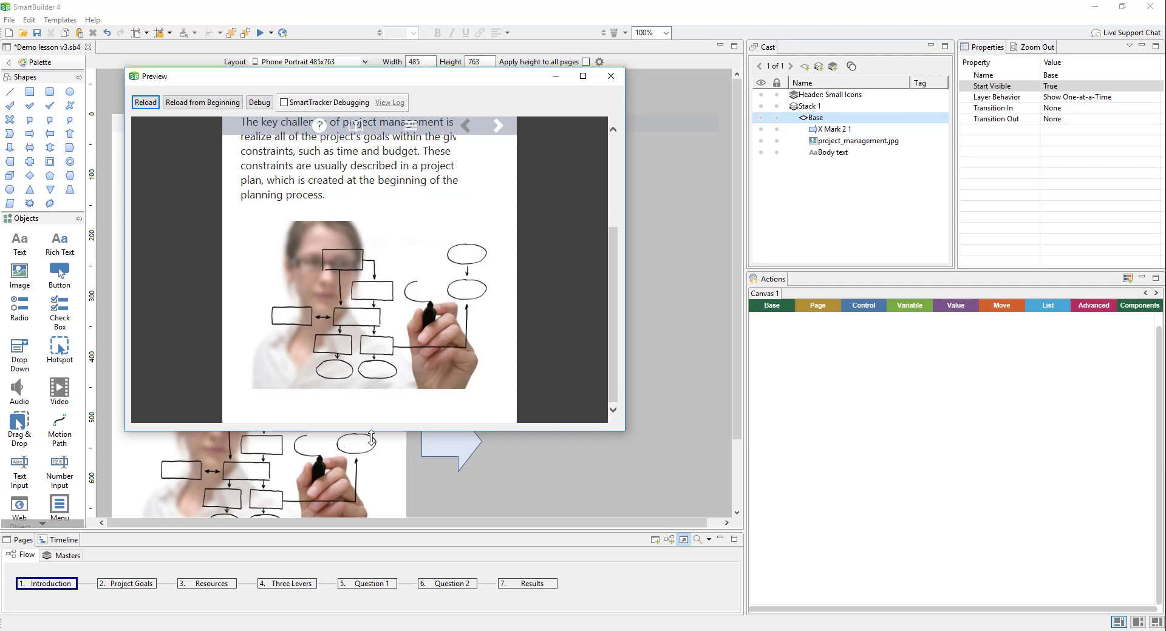
{"action": "left_click_drag", "start_coordinate": [373, 430], "coordinate": [356, 610]}
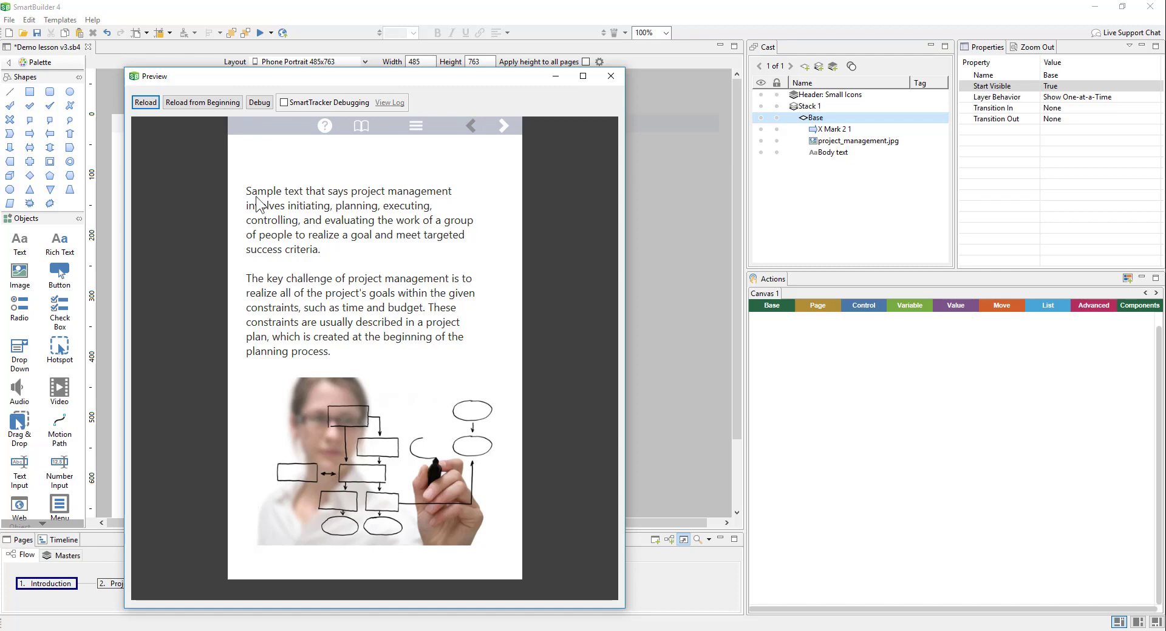
{"action": "left_click_drag", "start_coordinate": [480, 611], "coordinate": [481, 502]}
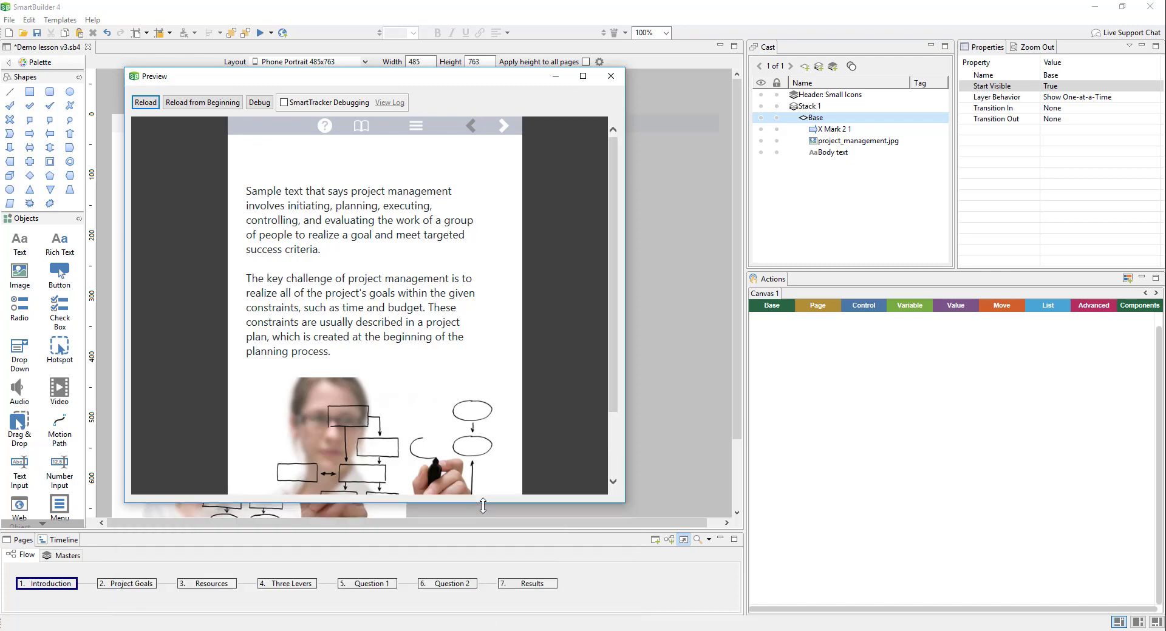
{"action": "scroll", "coordinate": [505, 224], "scroll_direction": "down", "scroll_amount": 3}
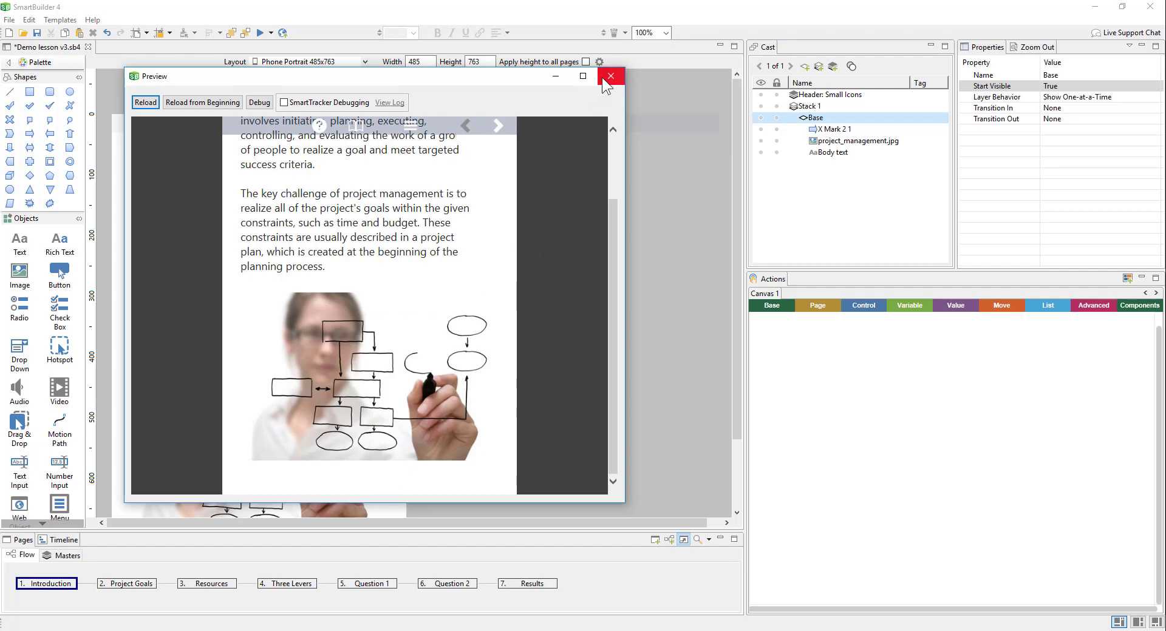
{"action": "left_click", "coordinate": [602, 78]}
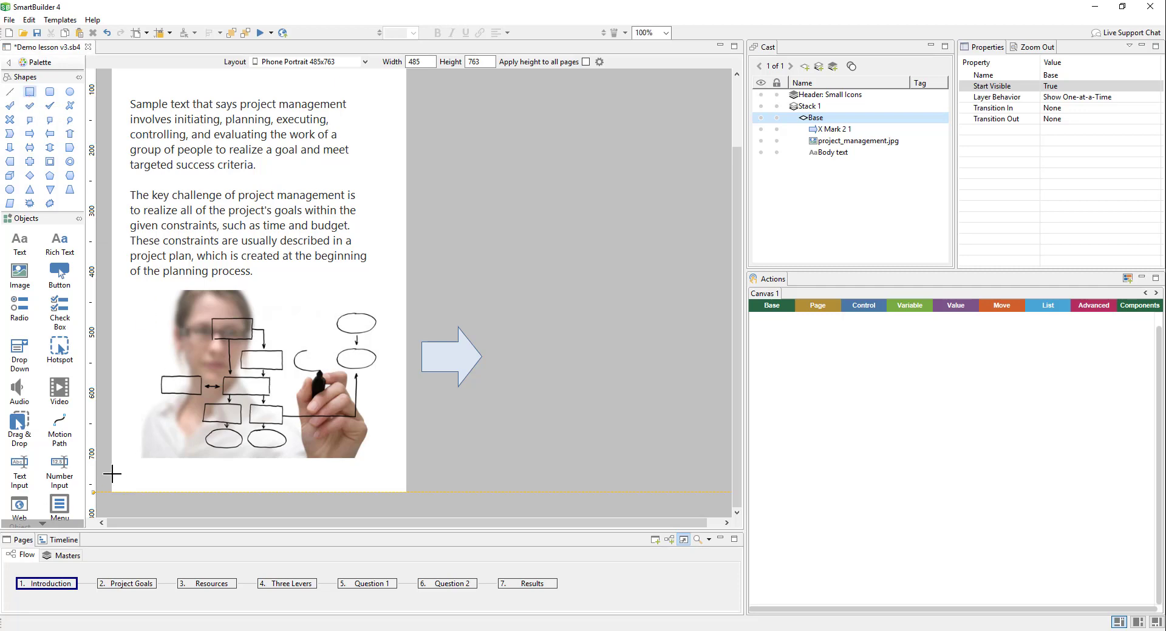
Draw a rectangle about 485 x 34 across the bottom of the Introduction page and set its offset to Float – Bottom Left.
{"action": "left_click_drag", "start_coordinate": [111, 471], "coordinate": [407, 493]}
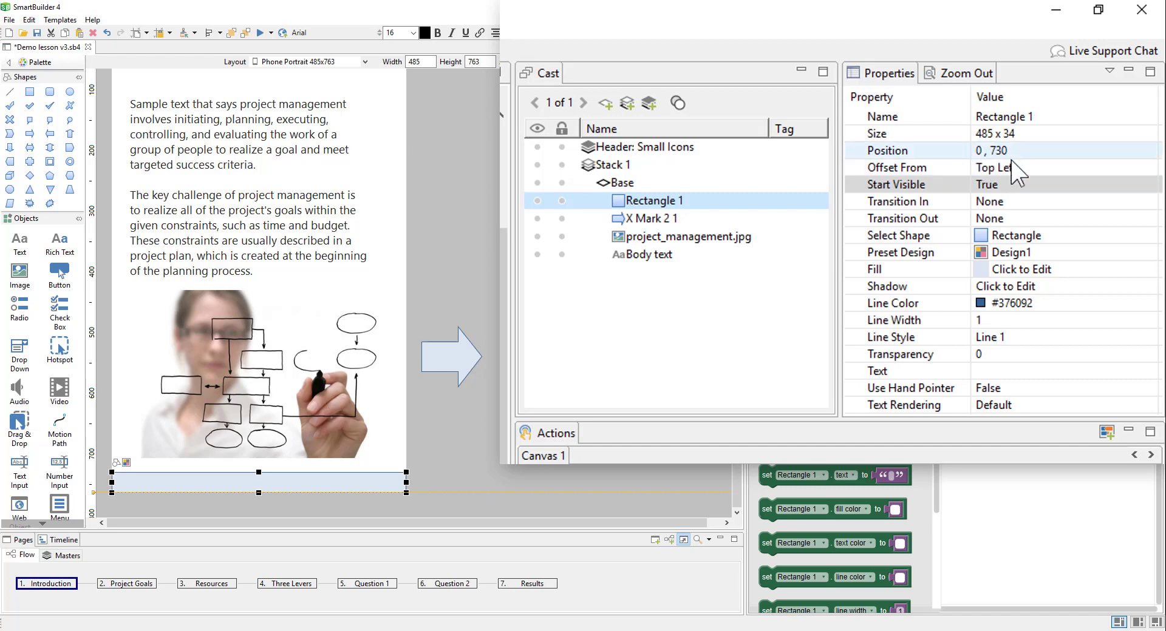
{"action": "left_click", "coordinate": [1029, 169]}
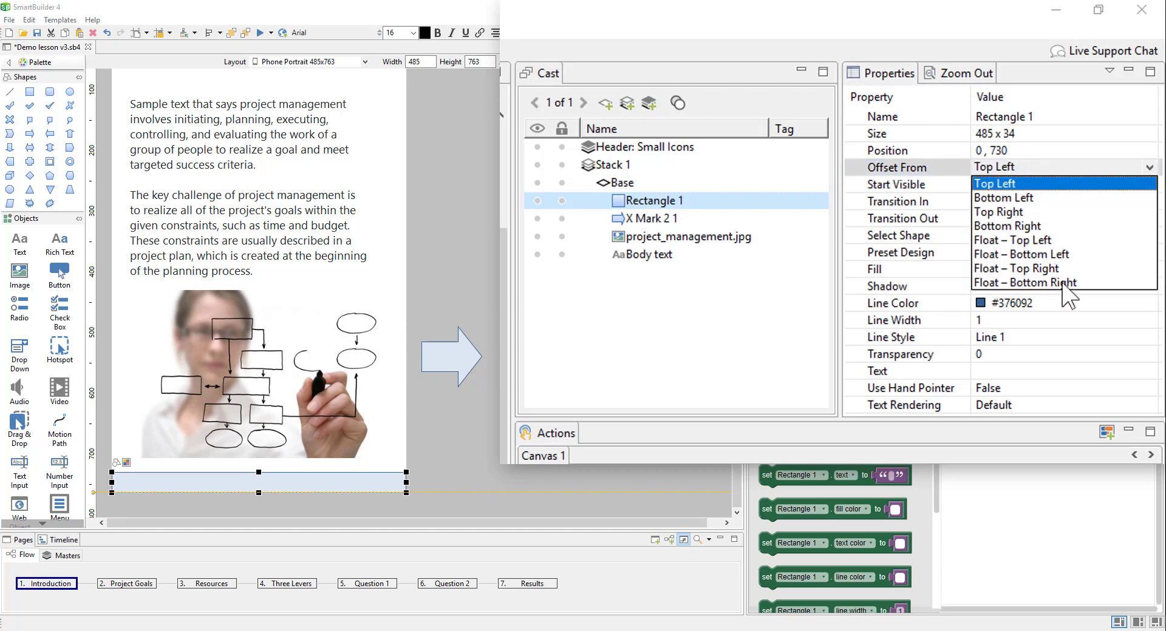
{"action": "left_click", "coordinate": [1064, 255]}
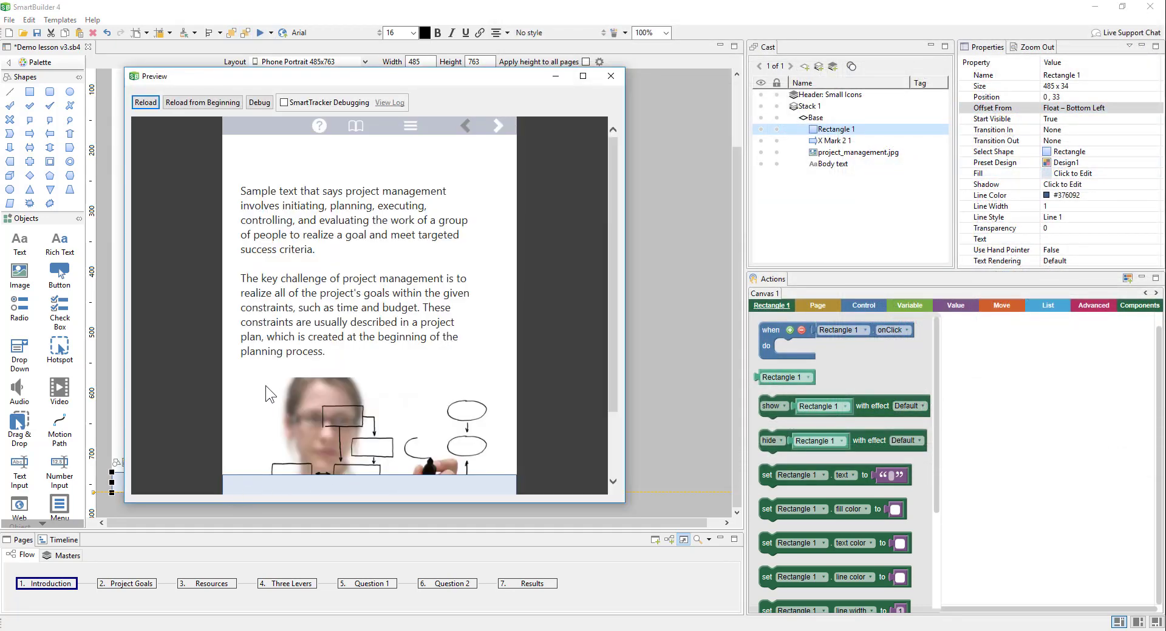
Examine the floating rectangle while scrolling the Introduction page in the preview, and close the preview.
{"action": "scroll", "coordinate": [265, 385], "scroll_direction": "down", "scroll_amount": 1}
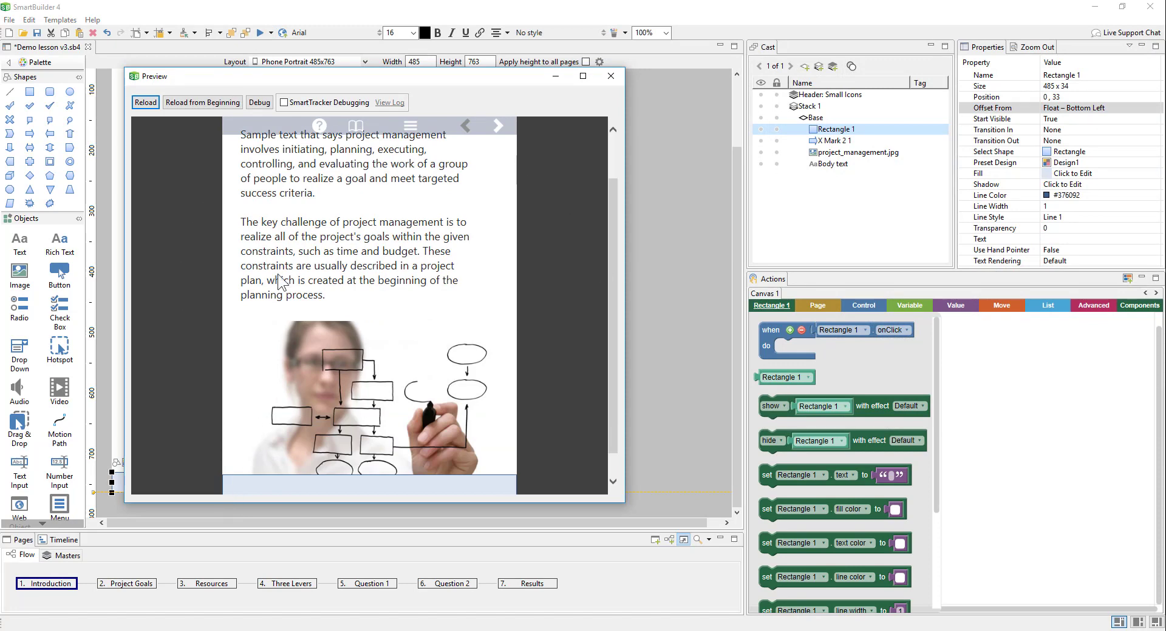
{"action": "scroll", "coordinate": [271, 318], "scroll_direction": "down", "scroll_amount": 1}
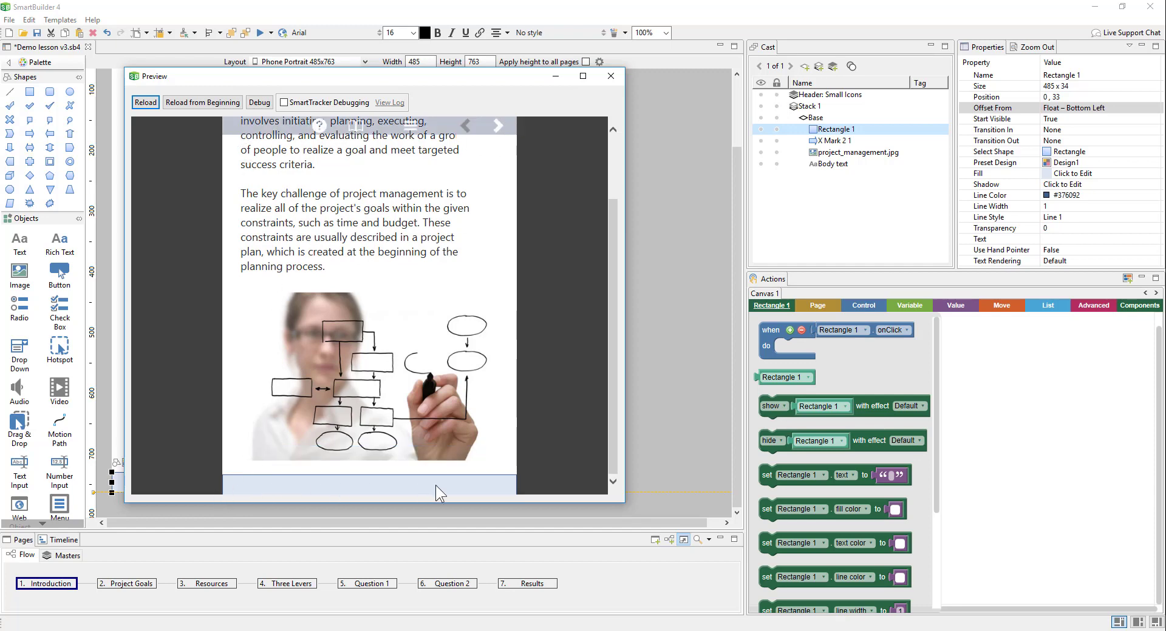
{"action": "scroll", "coordinate": [443, 417], "scroll_direction": "up", "scroll_amount": 1}
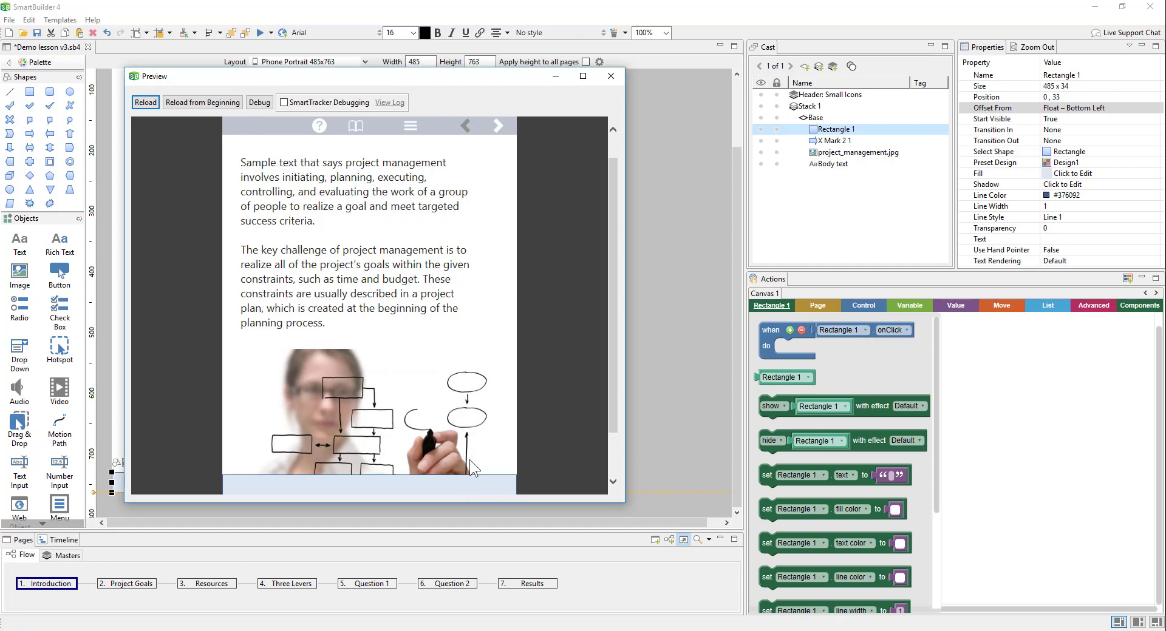
{"action": "left_click", "coordinate": [611, 76]}
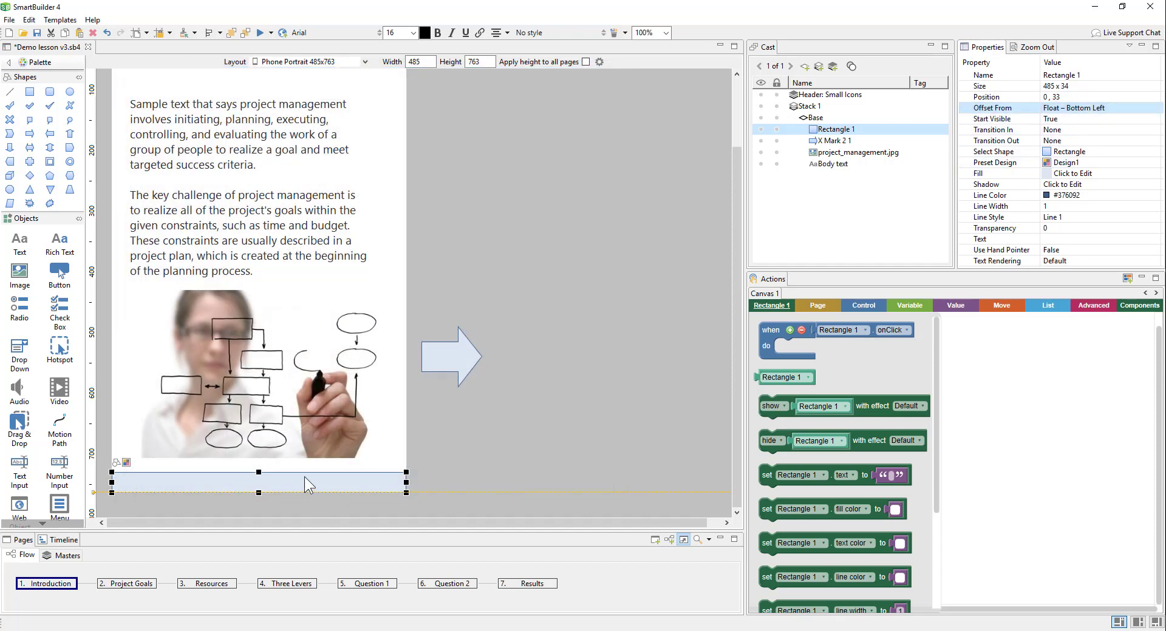
Switch to the Default 1000x563 layout and move the rectangle just below the page, to about -5, -47.
{"action": "left_click", "coordinate": [364, 62]}
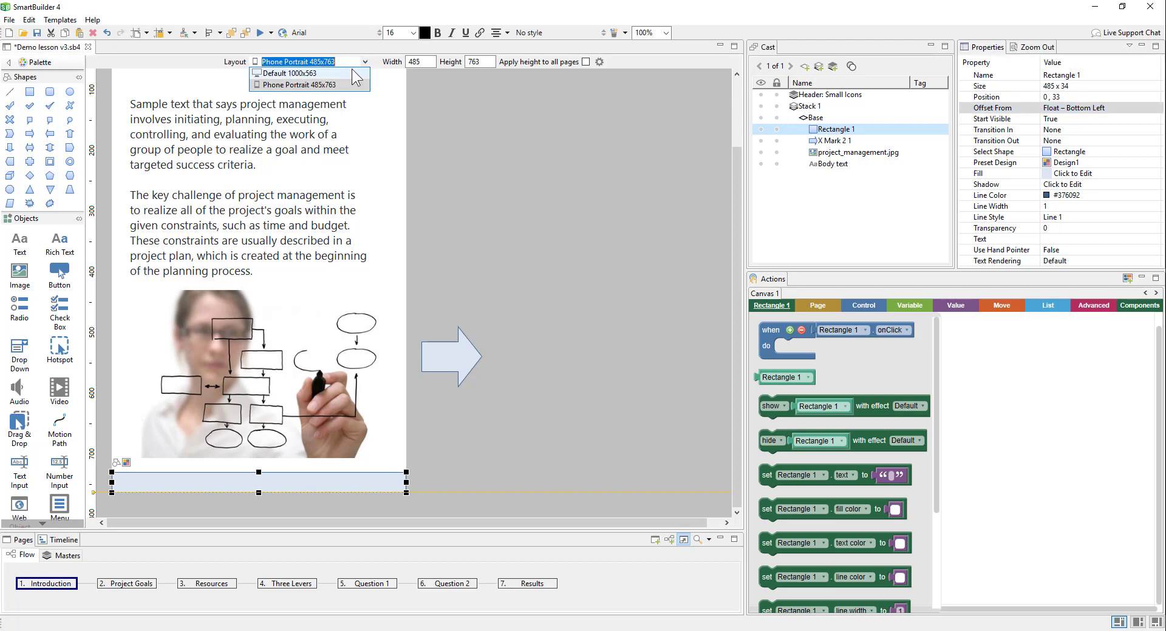
{"action": "left_click", "coordinate": [352, 71]}
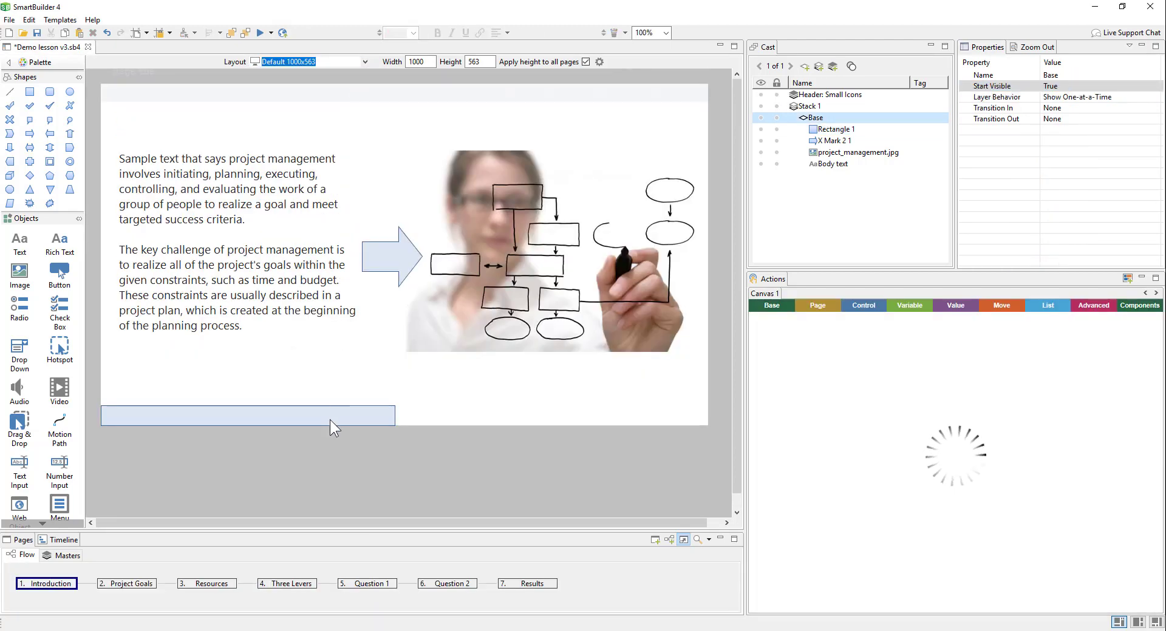
{"action": "left_click", "coordinate": [330, 420]}
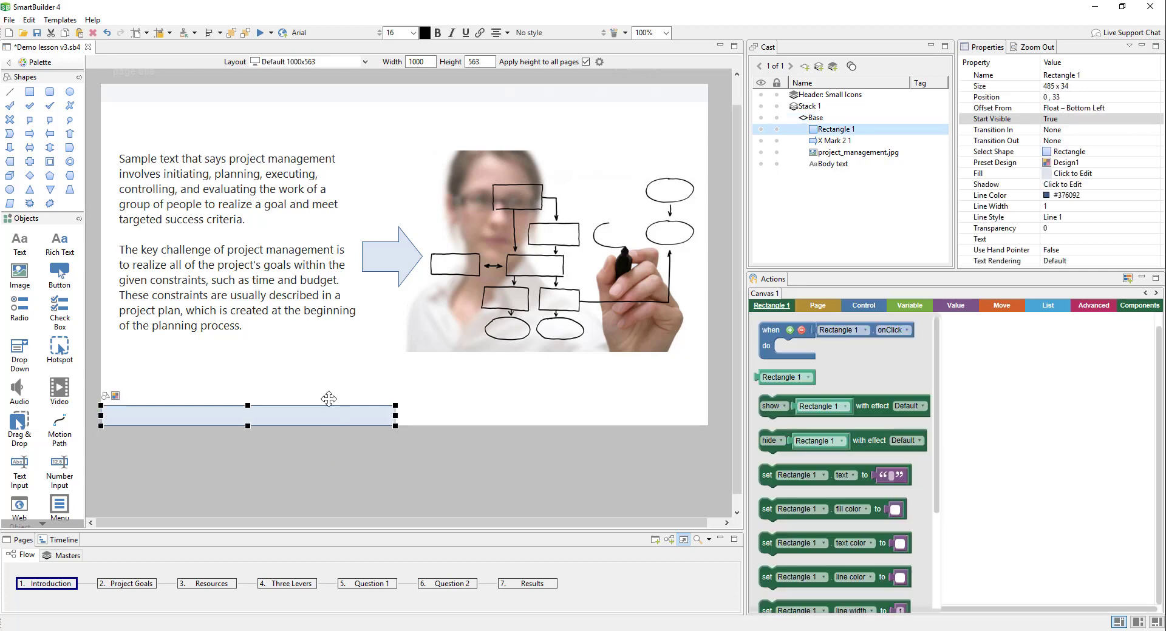
{"action": "left_click_drag", "start_coordinate": [326, 459], "coordinate": [327, 469]}
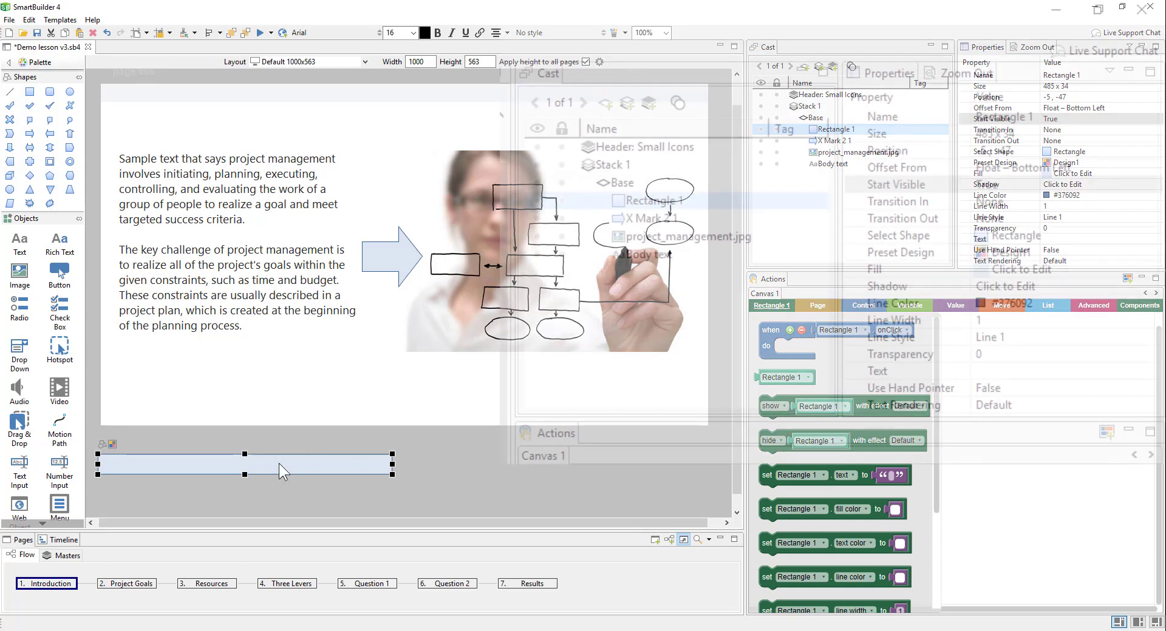
Set the rectangle's offset to Top Left in the Default layout.
{"action": "left_click", "coordinate": [1032, 168]}
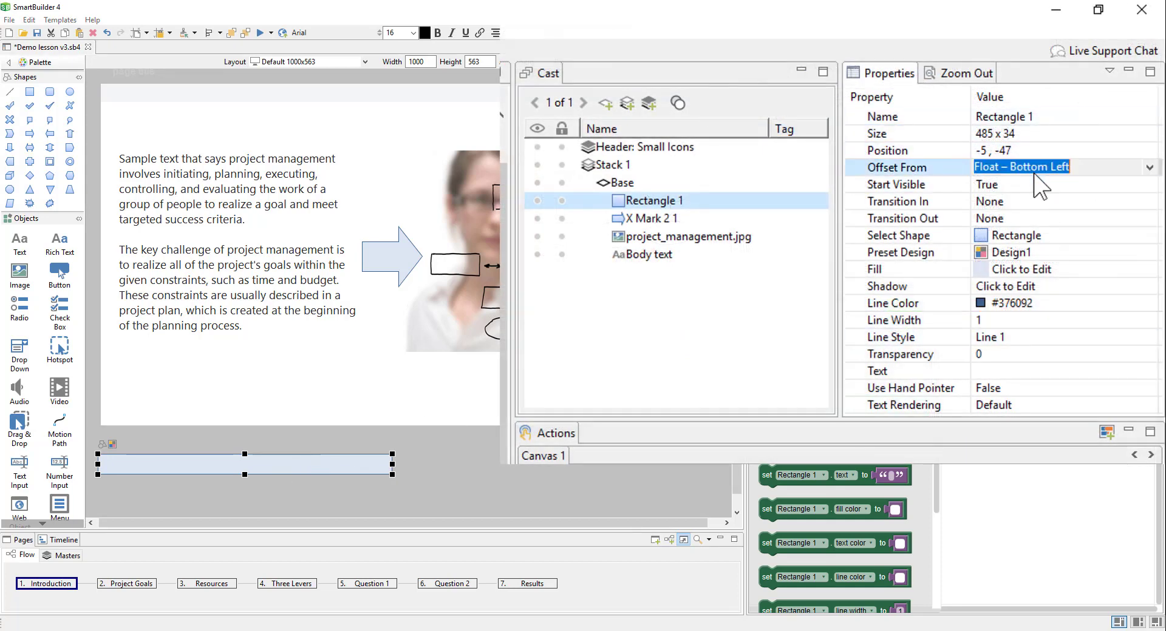
{"action": "left_click", "coordinate": [1035, 170]}
{"action": "left_click", "coordinate": [1032, 182]}
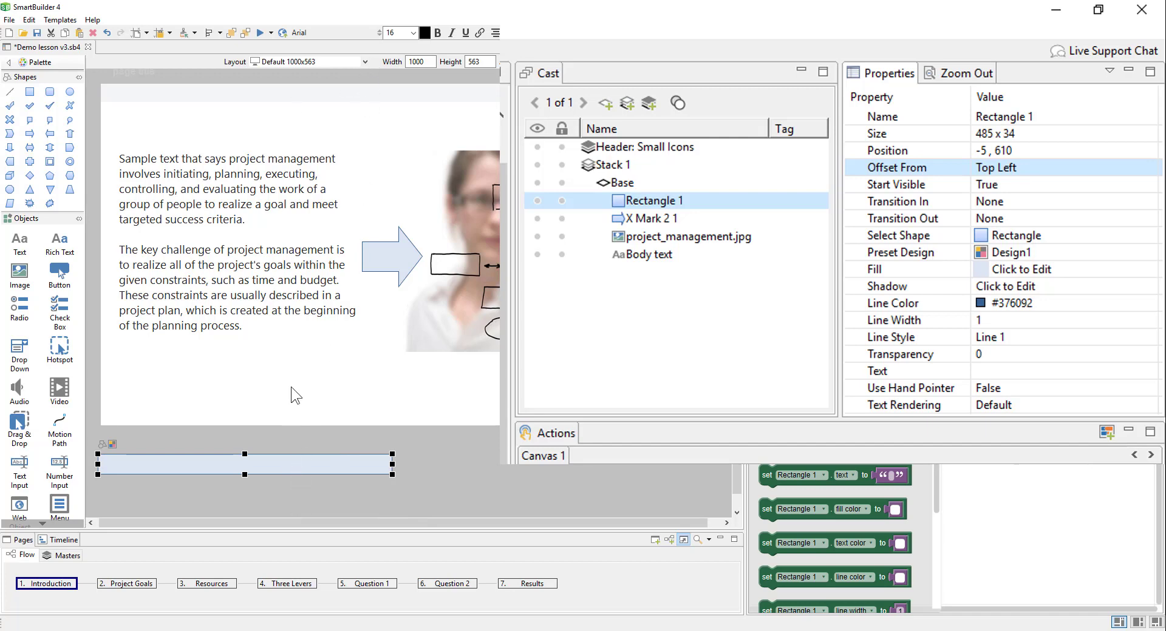
Switch to the Phone Portrait 485x763 layout and select the bottom rectangle to check its offset setting.
{"action": "left_click", "coordinate": [364, 61]}
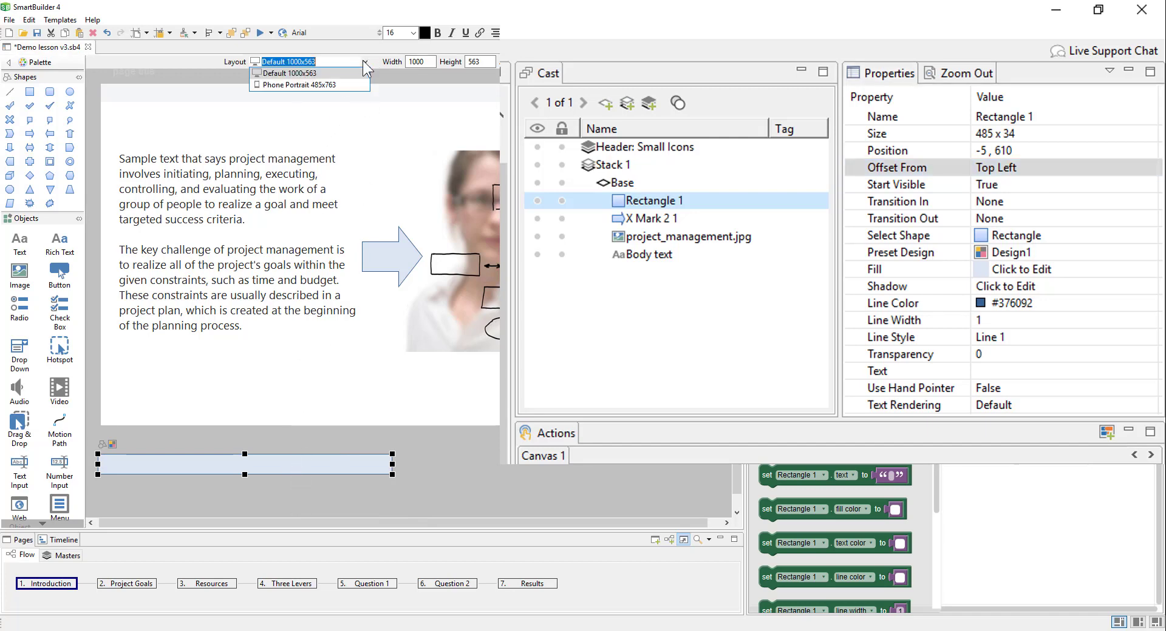
{"action": "left_click", "coordinate": [343, 85]}
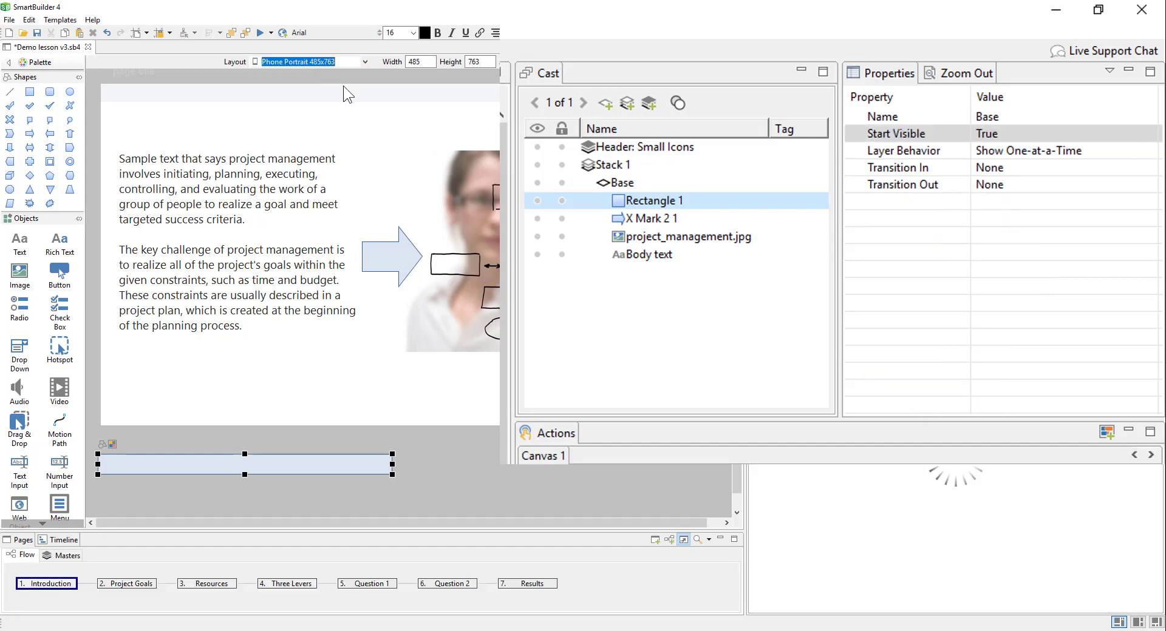
{"action": "left_click", "coordinate": [289, 476]}
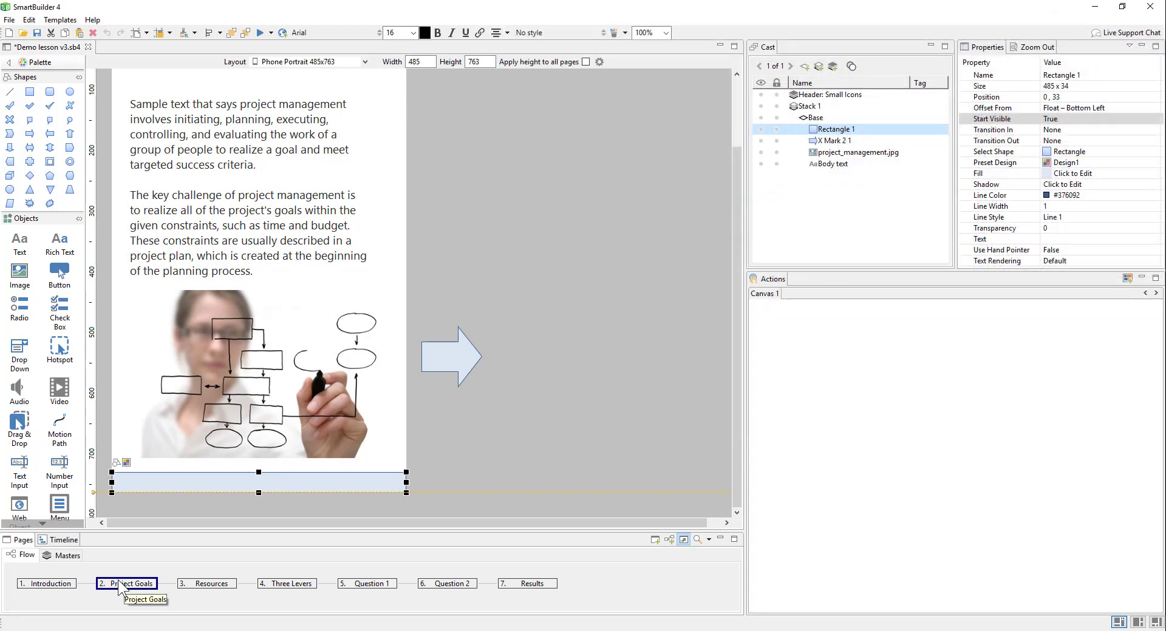
Open the Project Goals page and switch it to the Default 1000x563 layout.
{"action": "left_click", "coordinate": [120, 584]}
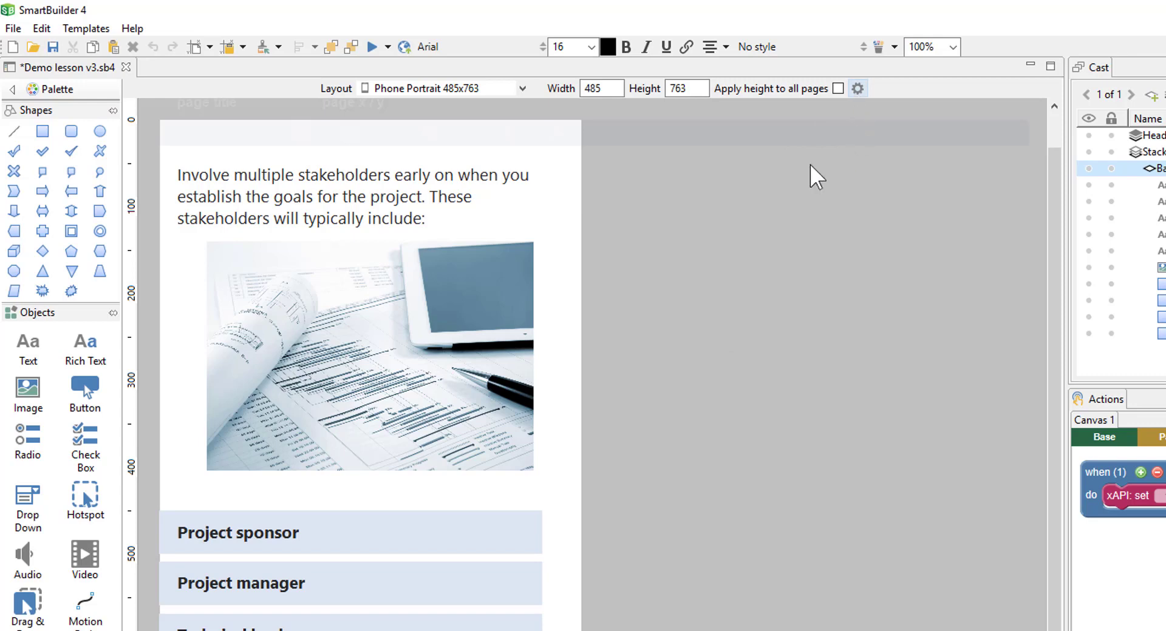
{"action": "left_click", "coordinate": [523, 88]}
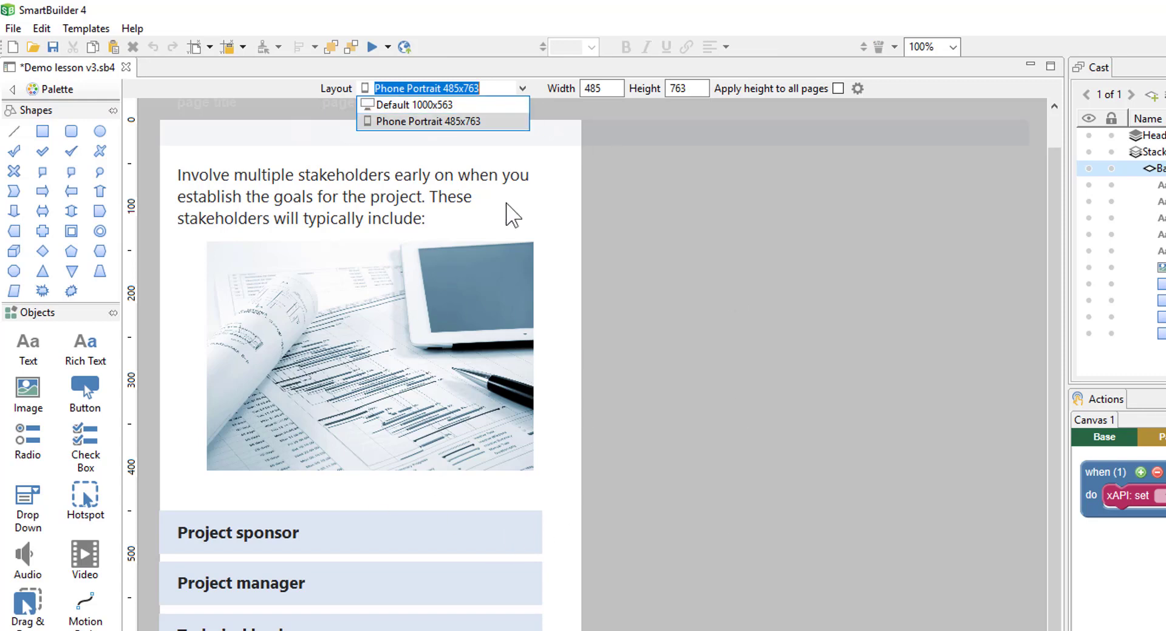
{"action": "left_click", "coordinate": [499, 104]}
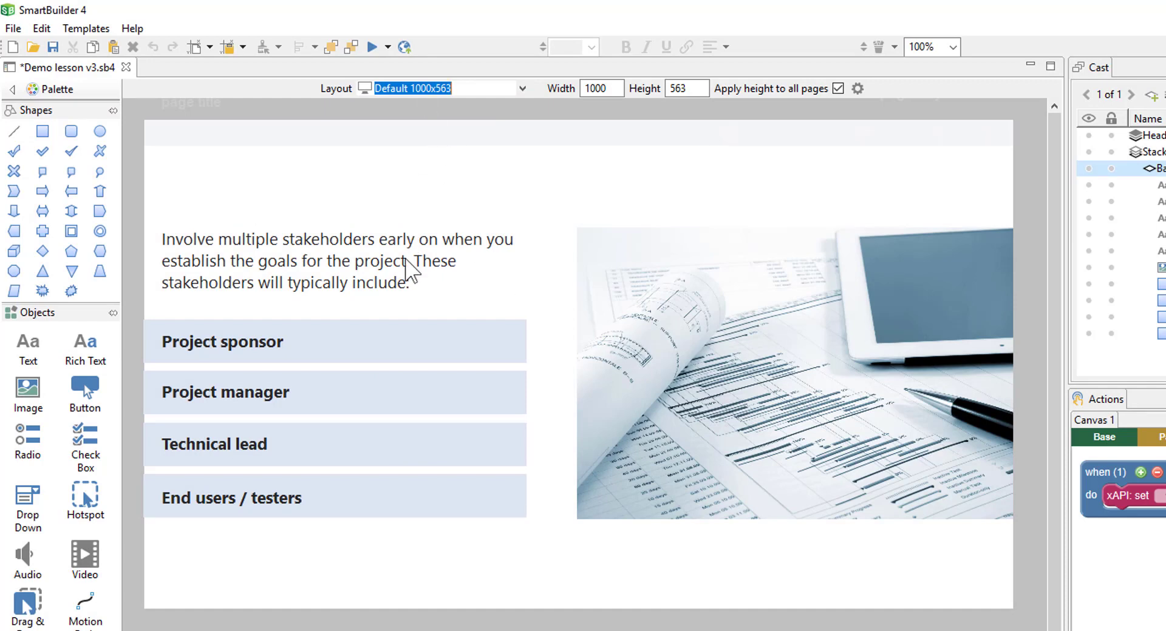
Add a Tablet Portrait 785x1000 layout to the lesson.
{"action": "left_click", "coordinate": [859, 87]}
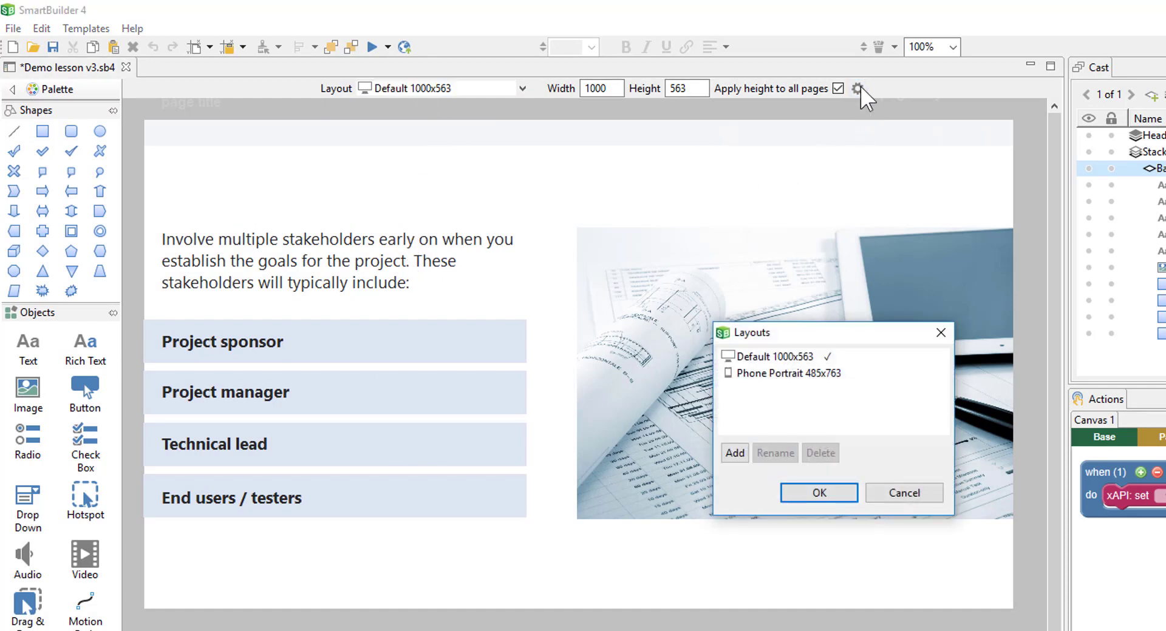
{"action": "left_click", "coordinate": [734, 454]}
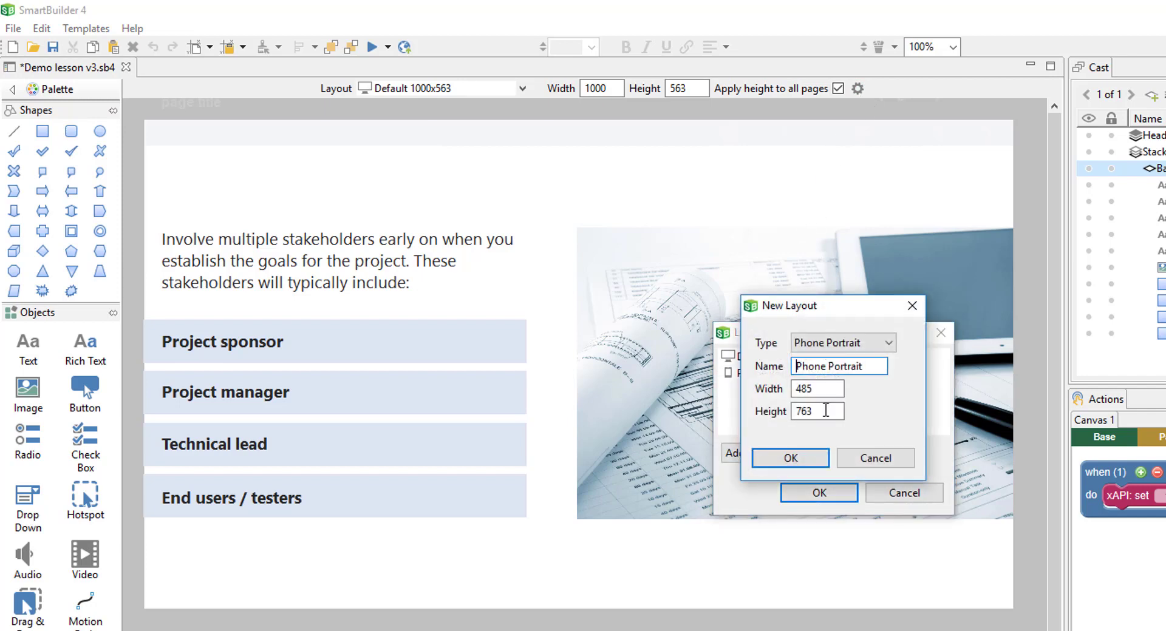
{"action": "left_click", "coordinate": [836, 346]}
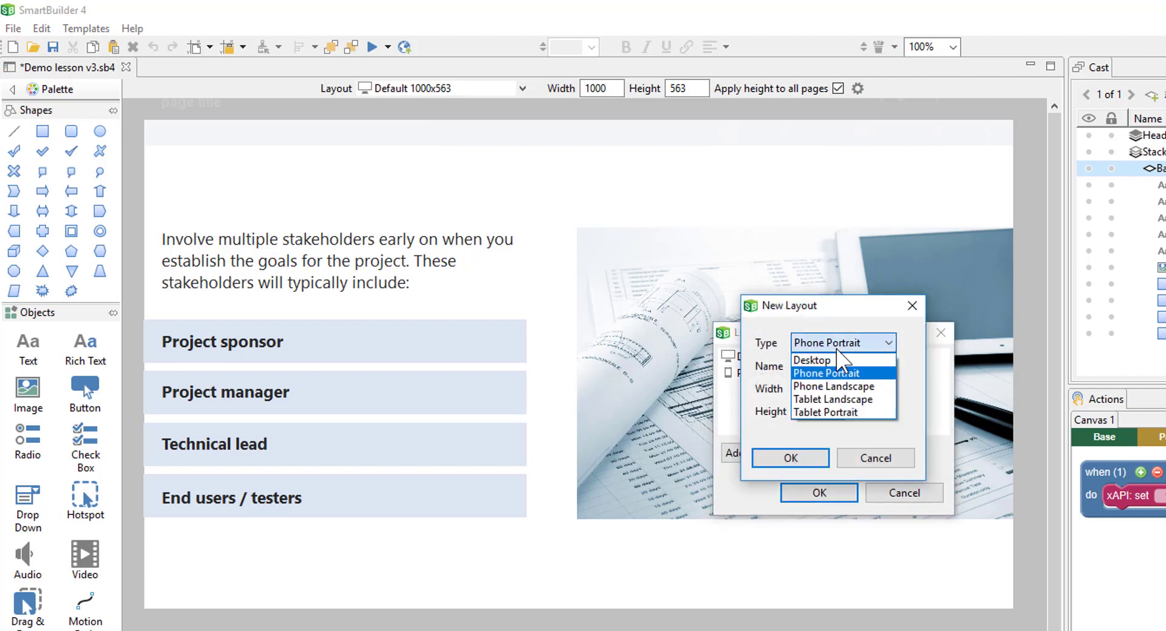
{"action": "left_click", "coordinate": [885, 414]}
{"action": "left_click", "coordinate": [790, 458]}
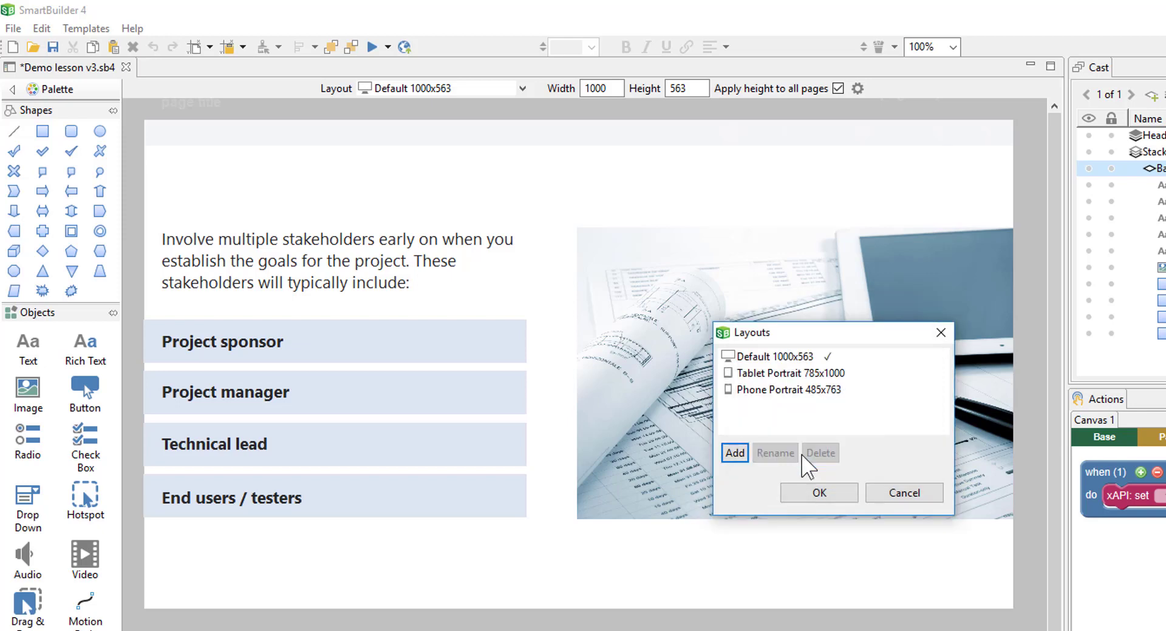
{"action": "left_click", "coordinate": [806, 495]}
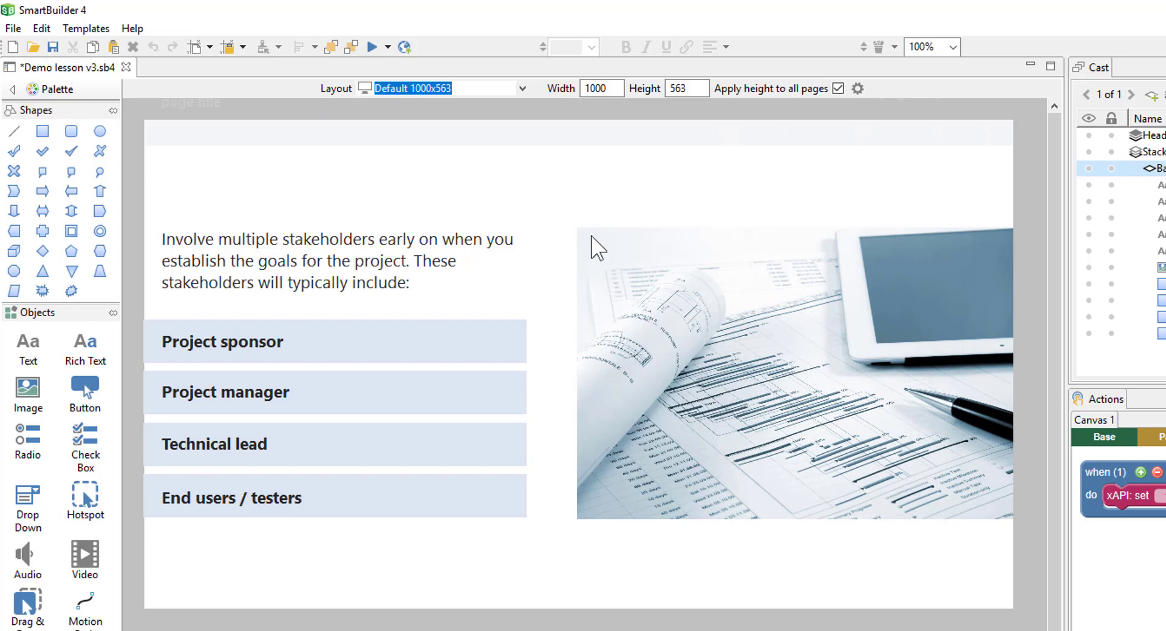
In the Tablet Portrait 785x1000 layout, narrow the four stakeholder background bars together to about 321 px wide.
{"action": "left_click", "coordinate": [522, 87]}
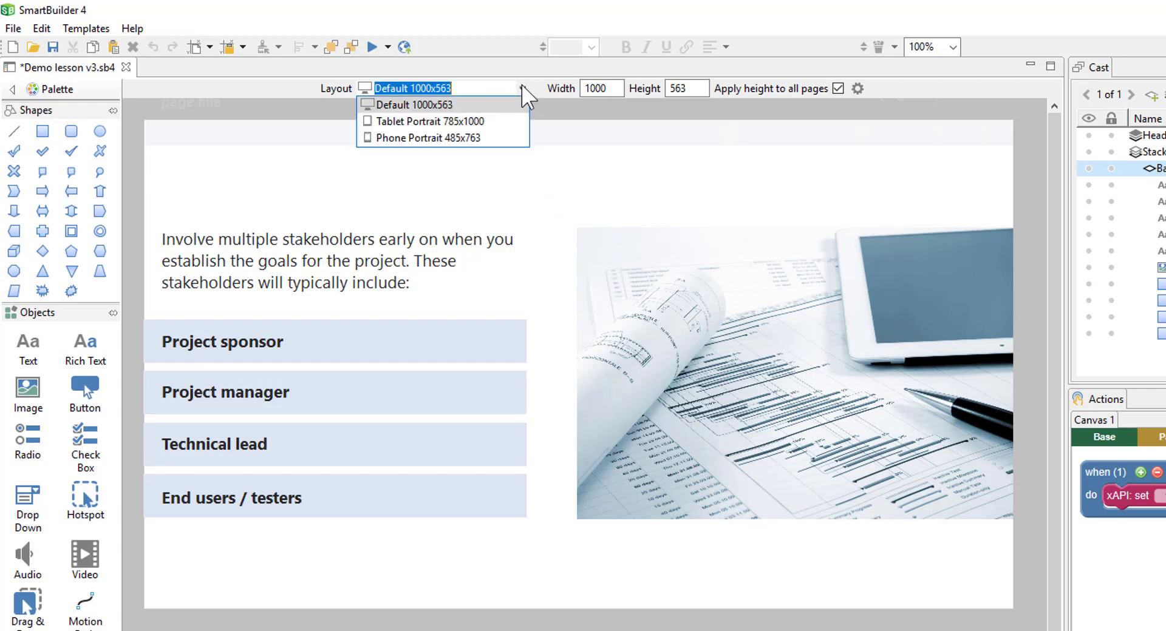
{"action": "left_click", "coordinate": [512, 127]}
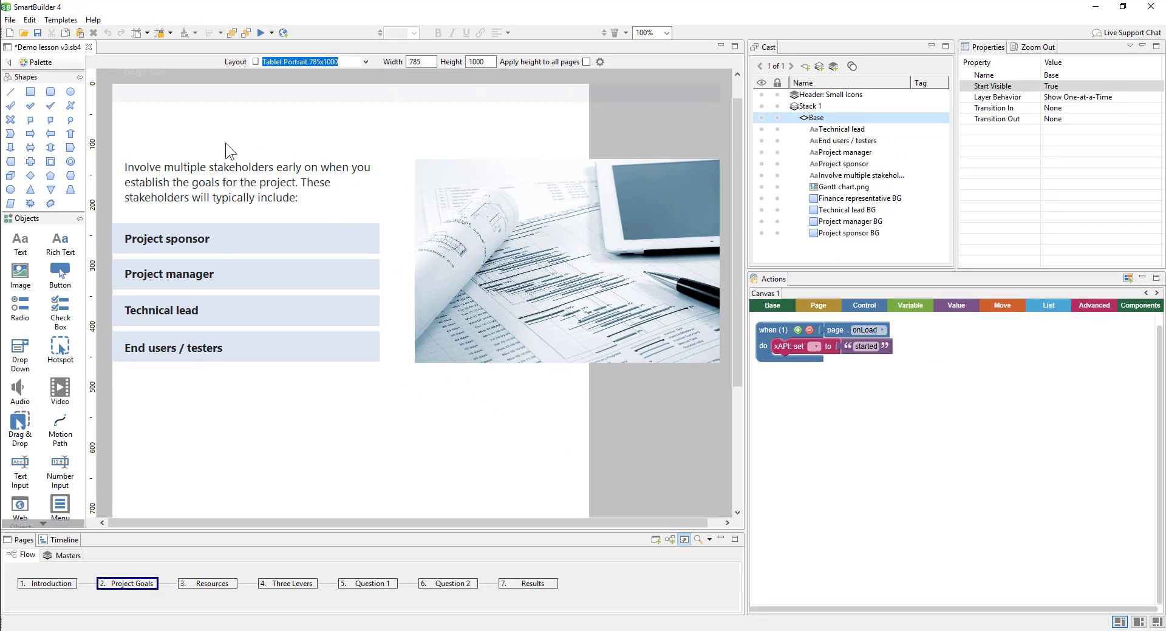
{"action": "left_click", "coordinate": [356, 242]}
{"action": "left_click", "coordinate": [355, 273], "text": "shift"}
{"action": "left_click", "coordinate": [358, 311], "text": "shift"}
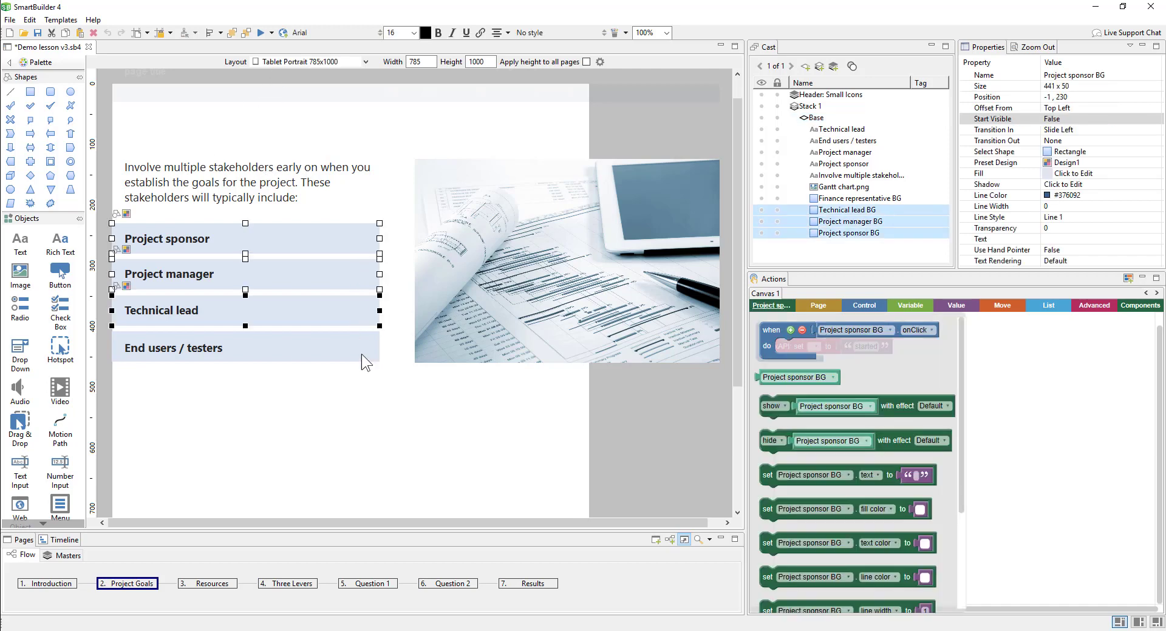
{"action": "left_click", "coordinate": [362, 355], "text": "shift"}
{"action": "left_click_drag", "start_coordinate": [382, 309], "coordinate": [306, 309]}
Widen the introductory text to two lines higher on the page, and move and shrink the image to fit beside the bars.
{"action": "left_click", "coordinate": [372, 193]}
{"action": "left_click_drag", "start_coordinate": [373, 193], "coordinate": [562, 152]}
{"action": "left_click_drag", "start_coordinate": [580, 239], "coordinate": [484, 242]}
{"action": "left_click_drag", "start_coordinate": [620, 365], "coordinate": [580, 347]}
Move the four stakeholder bars and their labels up together by about 30 px, and clear the selection.
{"action": "left_click_drag", "start_coordinate": [346, 403], "coordinate": [104, 190]}
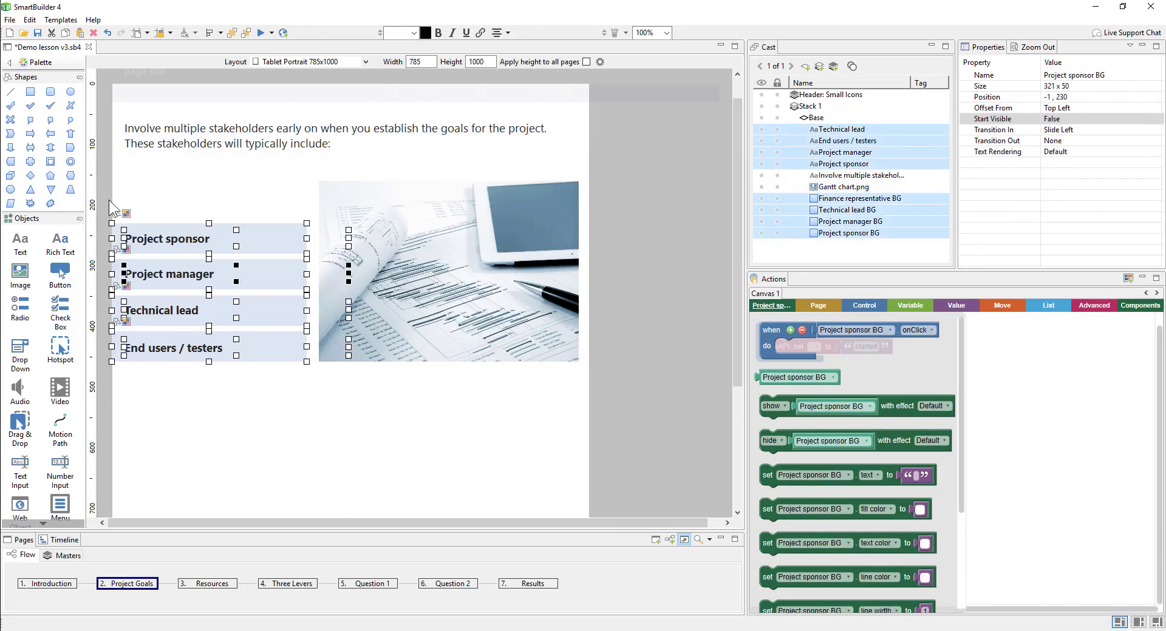
{"action": "key", "text": "shift+Up"}
{"action": "key", "text": "shift+Up"}
{"action": "key", "text": "shift+Up"}
{"action": "left_click", "coordinate": [227, 419]}
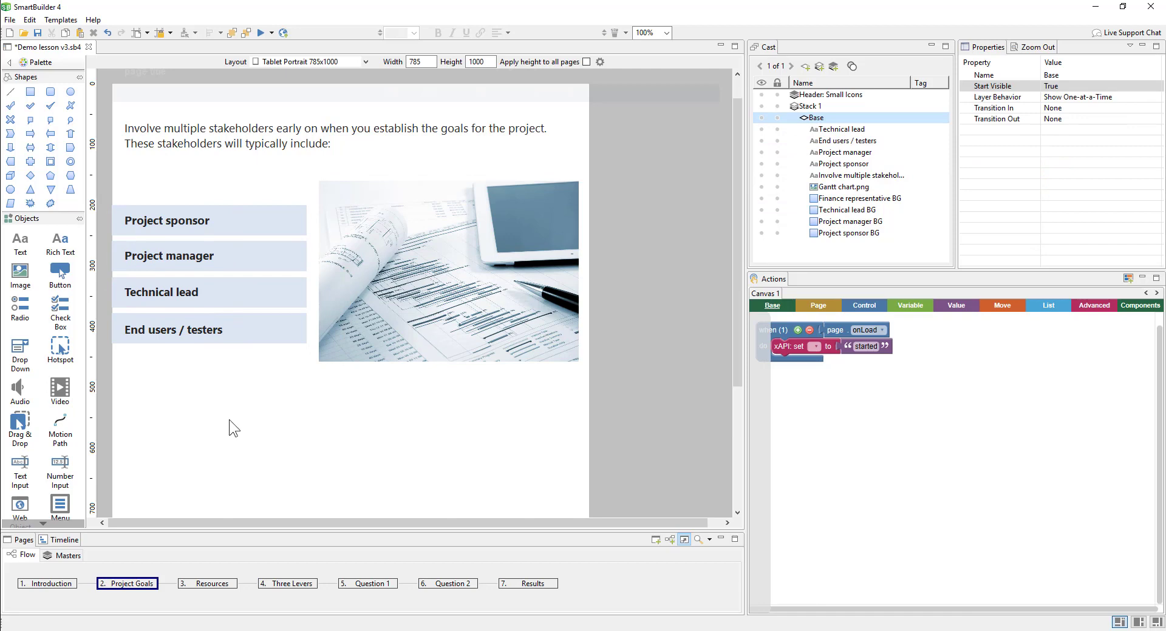